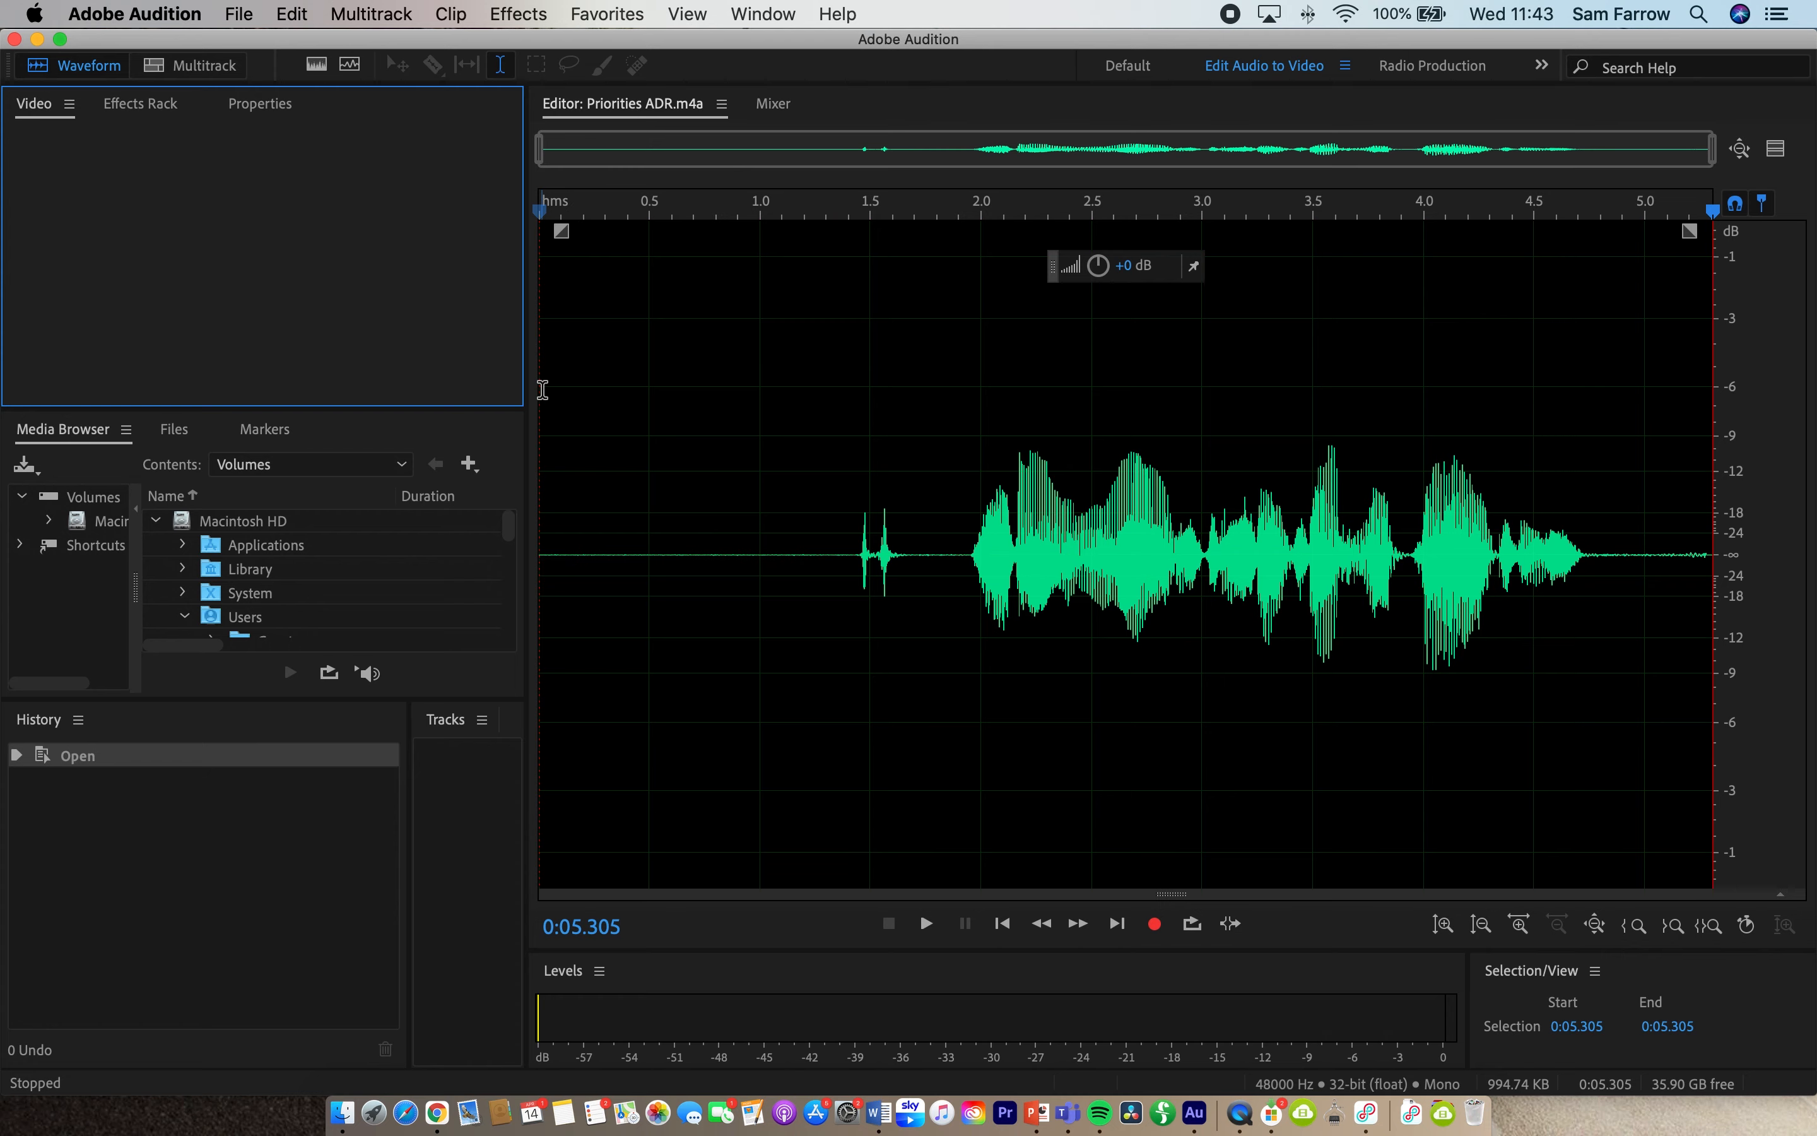
Delete the first 1.9 seconds before the speech and the silence after it, and play the trimmed recording from the start
left_click_drag(541, 394, 959, 405)
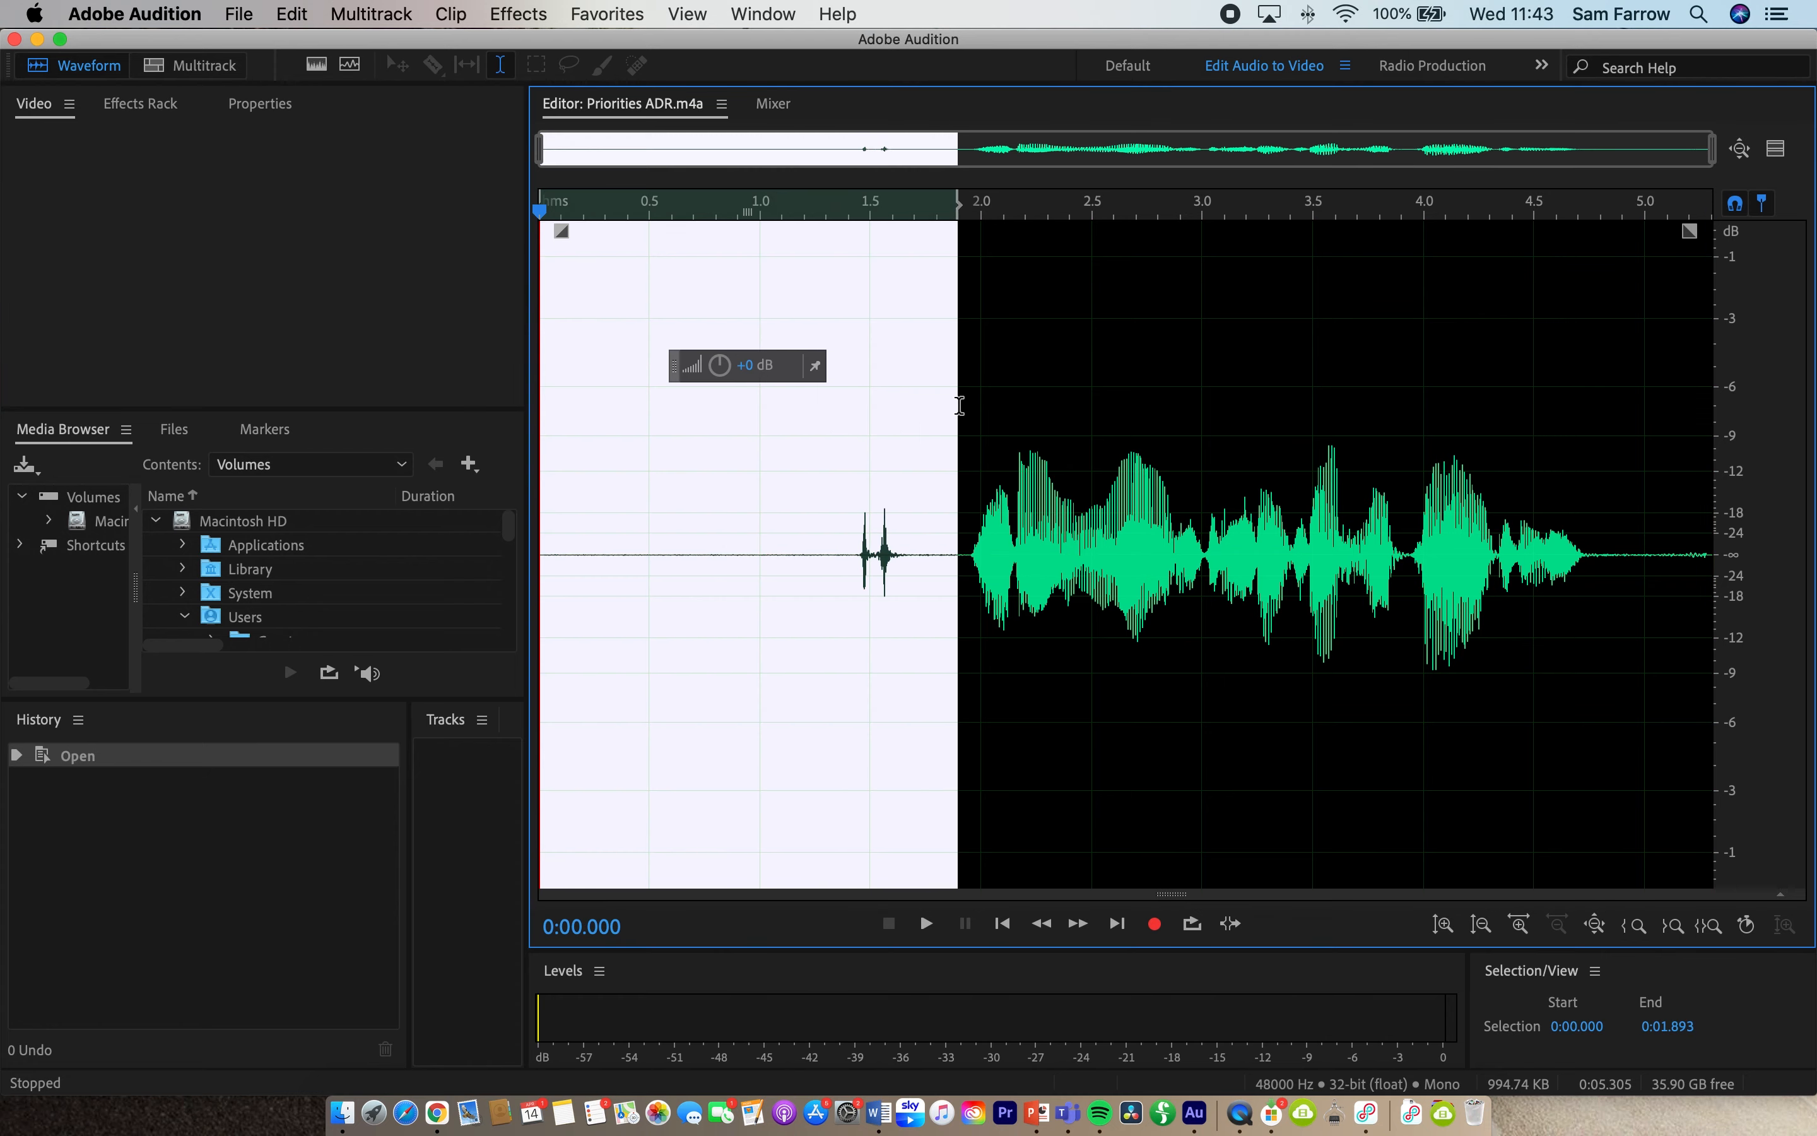
key("Delete")
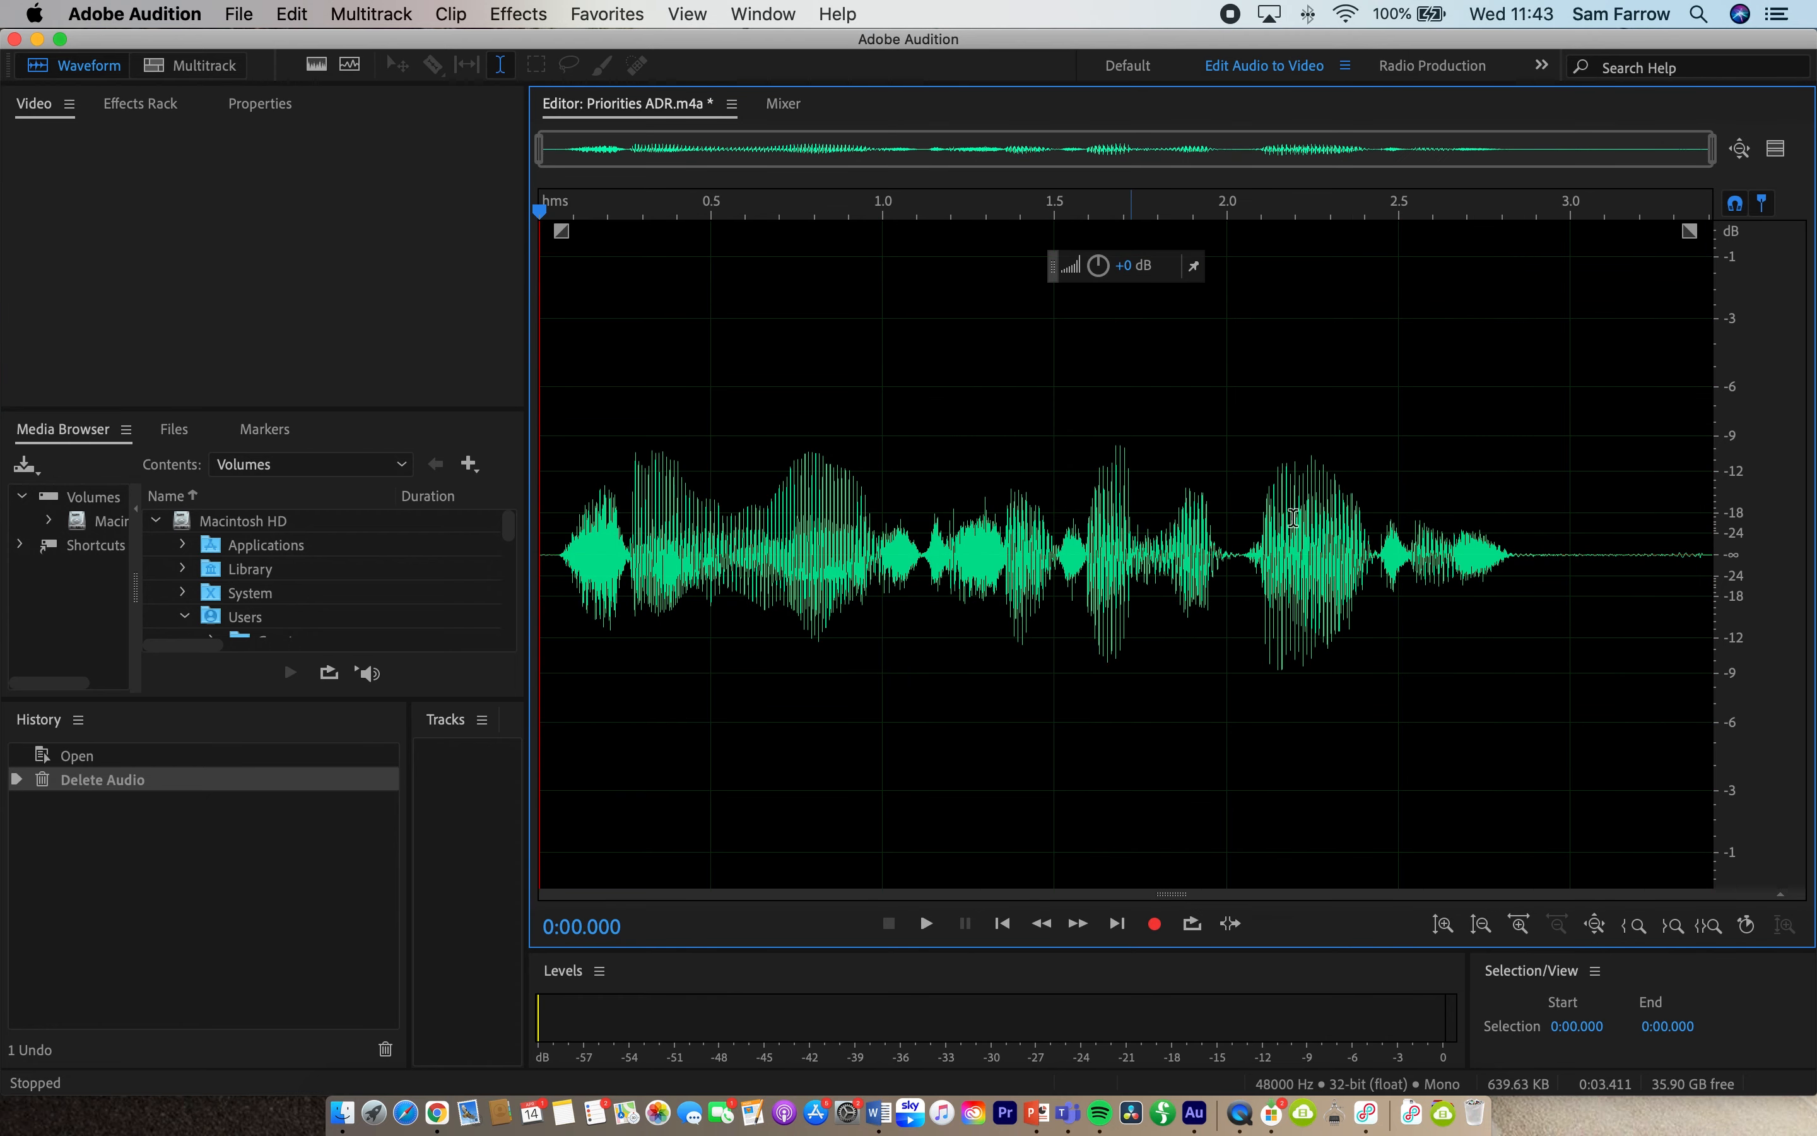
left_click_drag(1539, 518, 1757, 521)
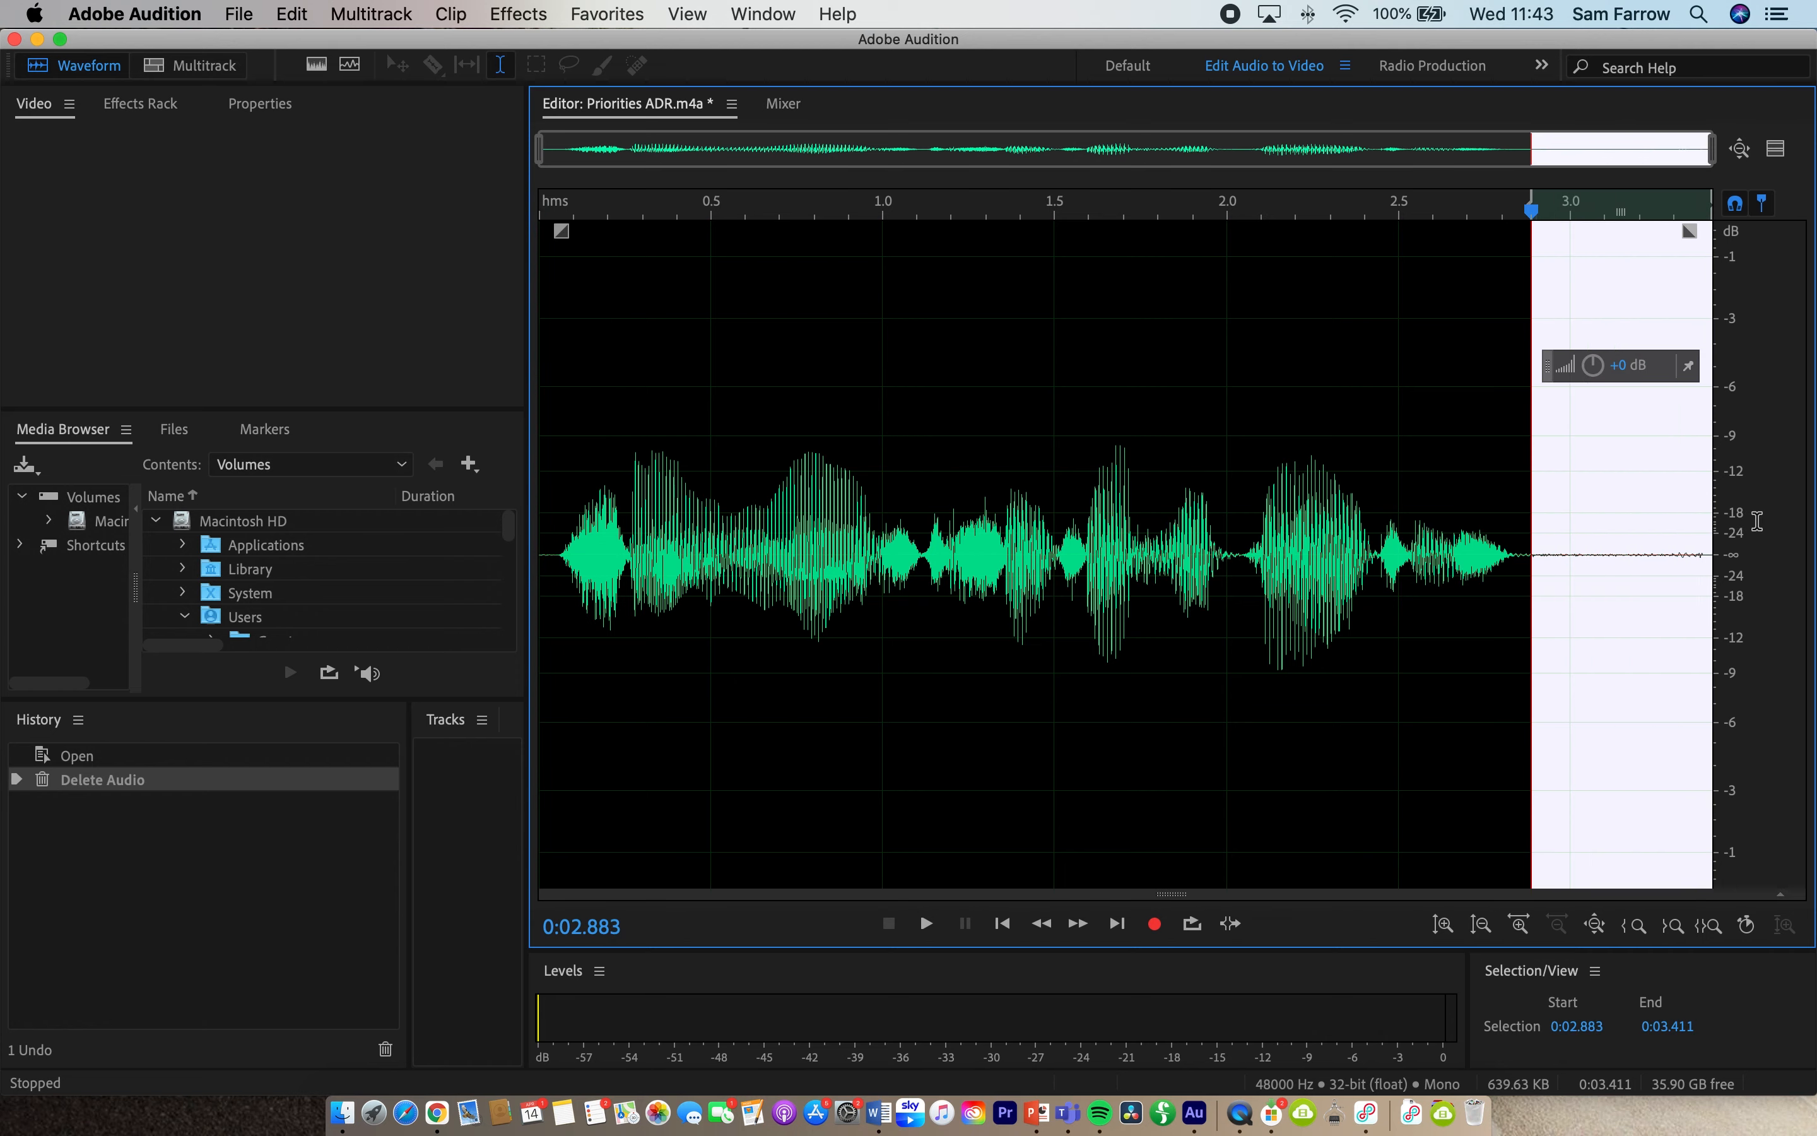
key("Delete")
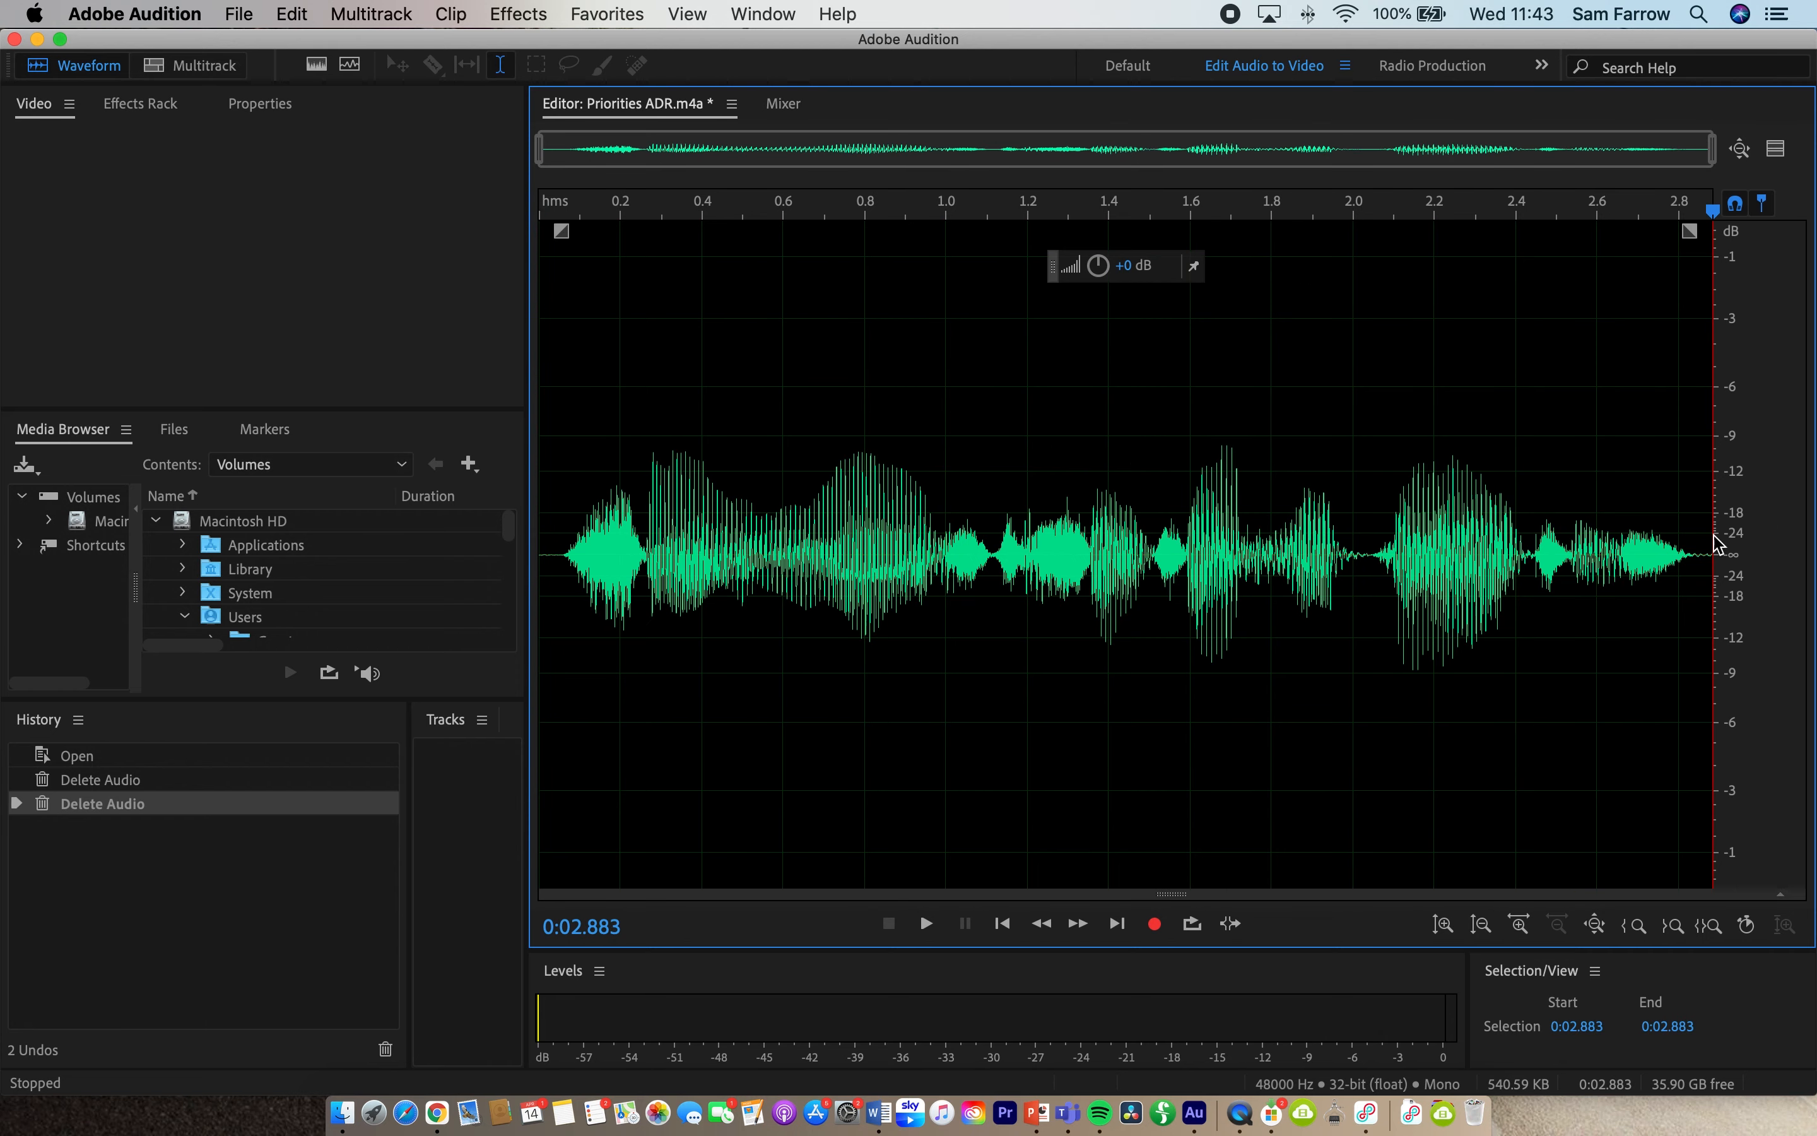
left_click(543, 216)
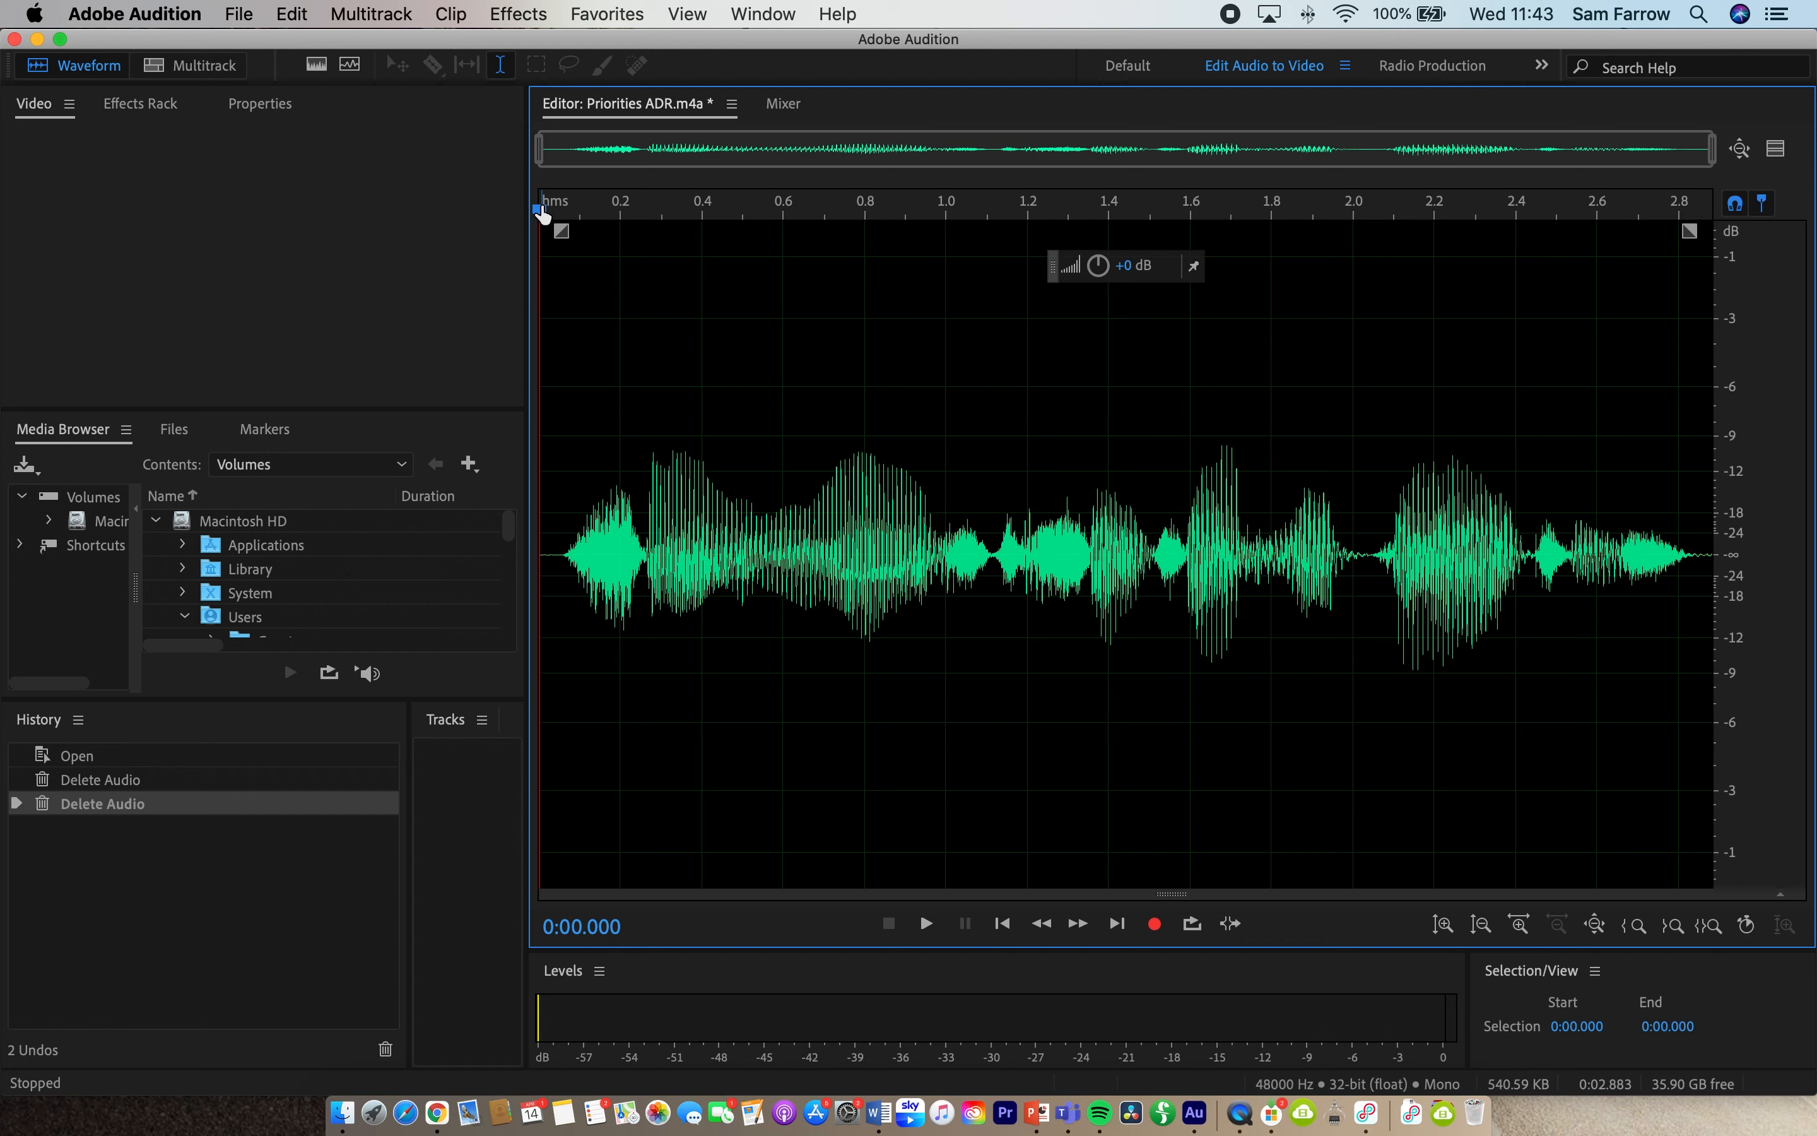
key("space")
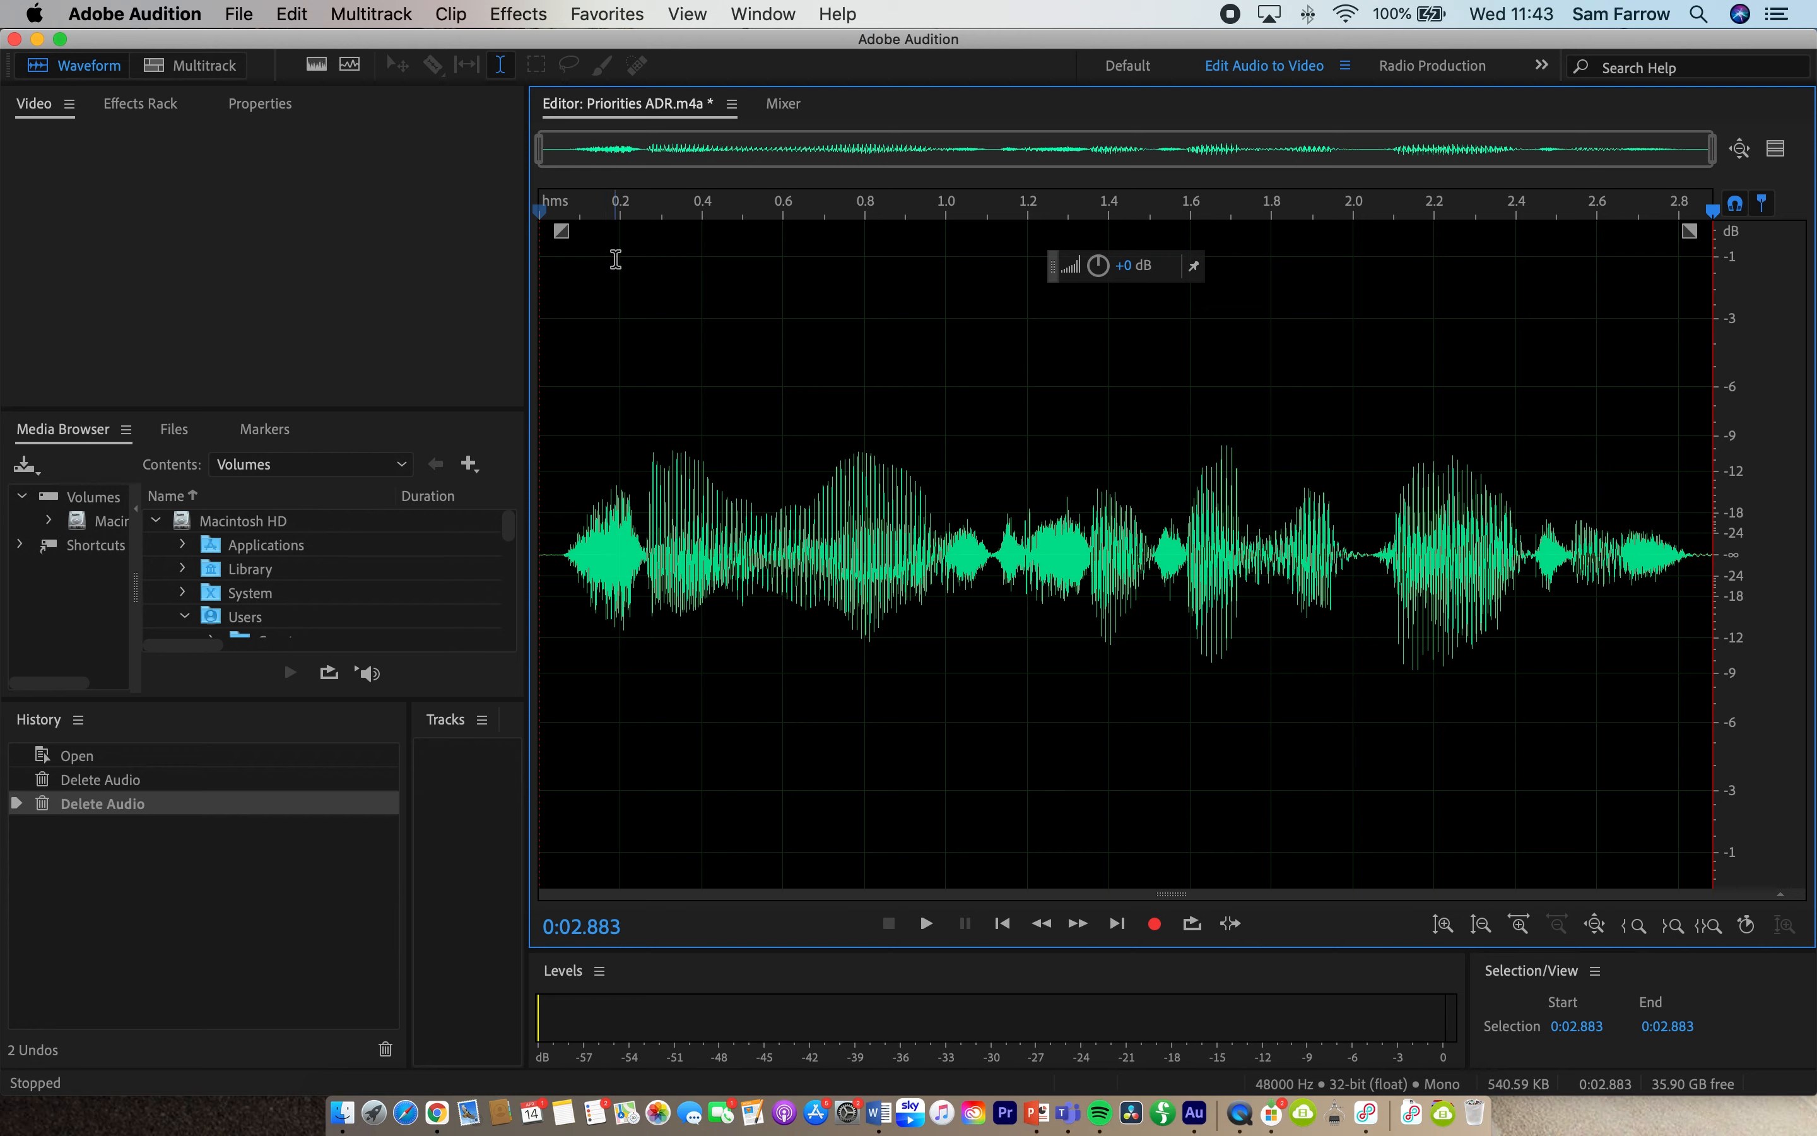
Normalize the entire Priorities ADR recording to -0.1 dB and play it back
left_click(768, 341)
right_click(814, 342)
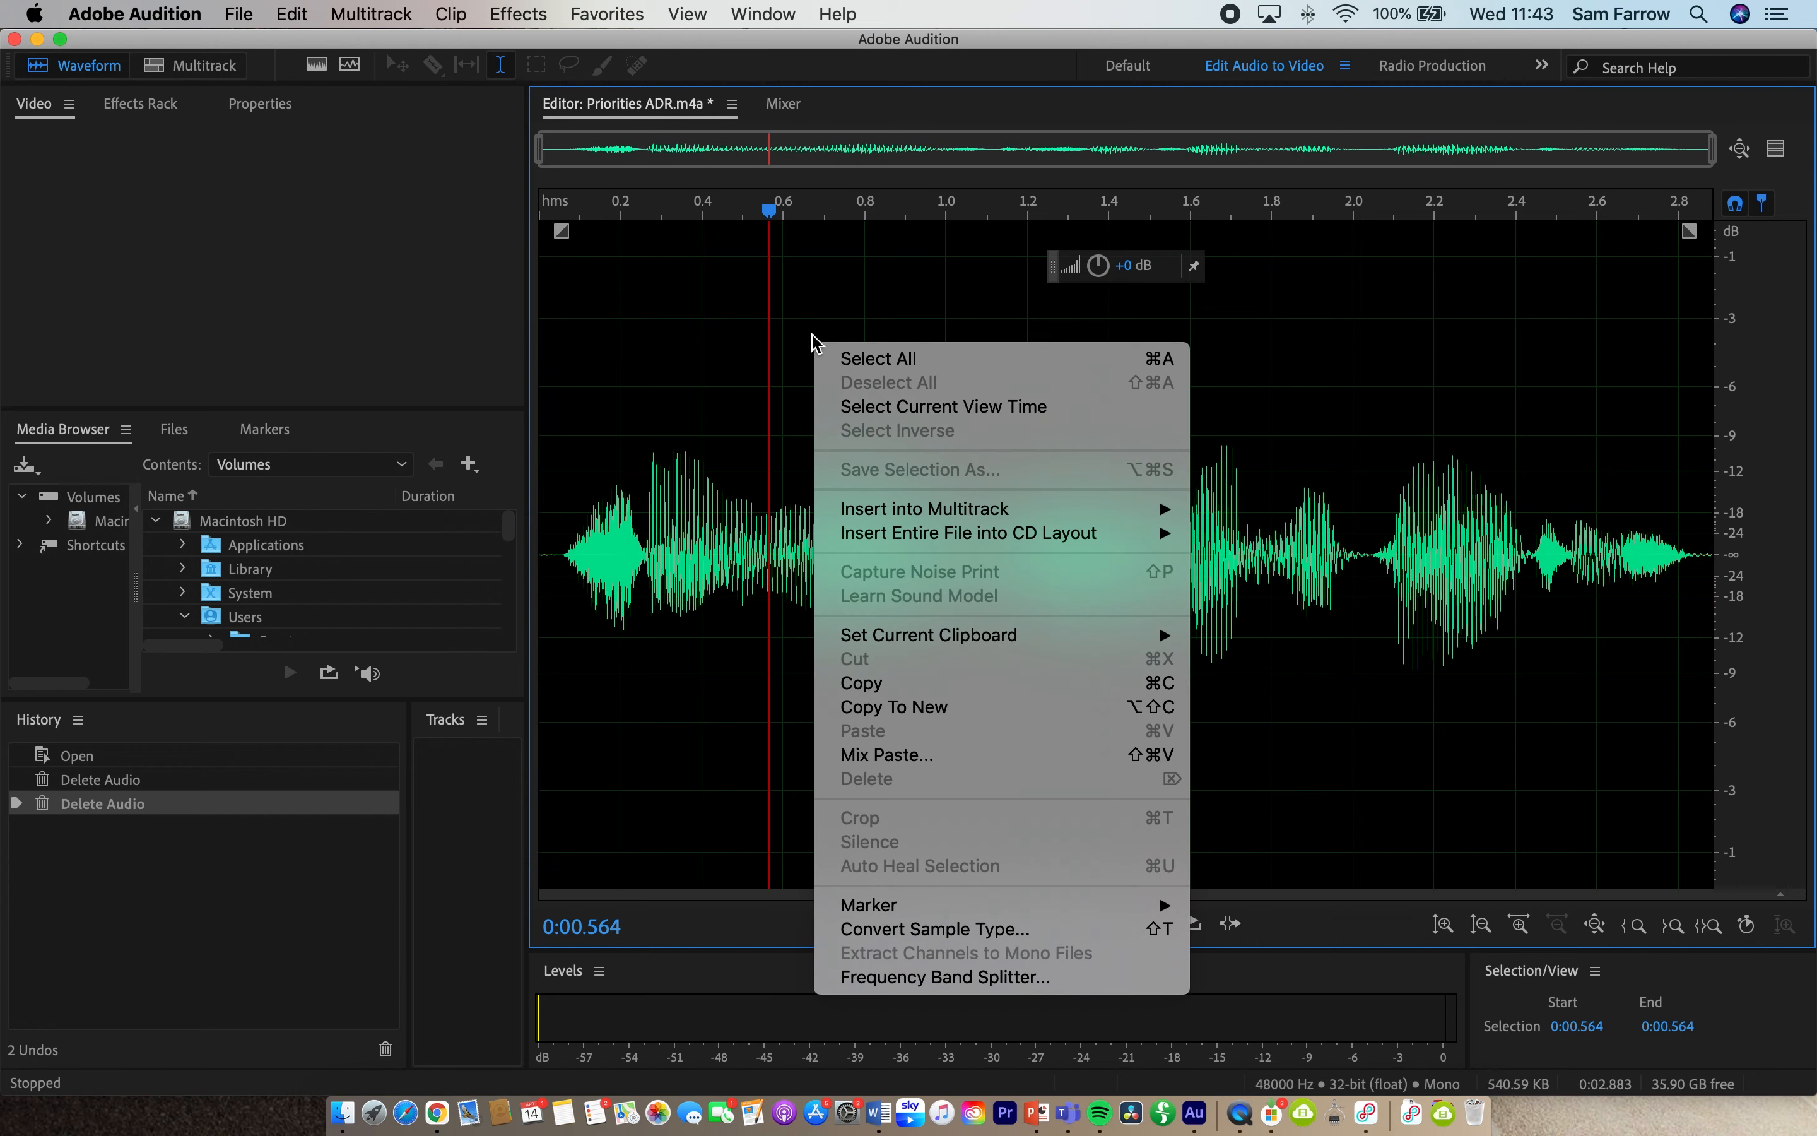
left_click(901, 359)
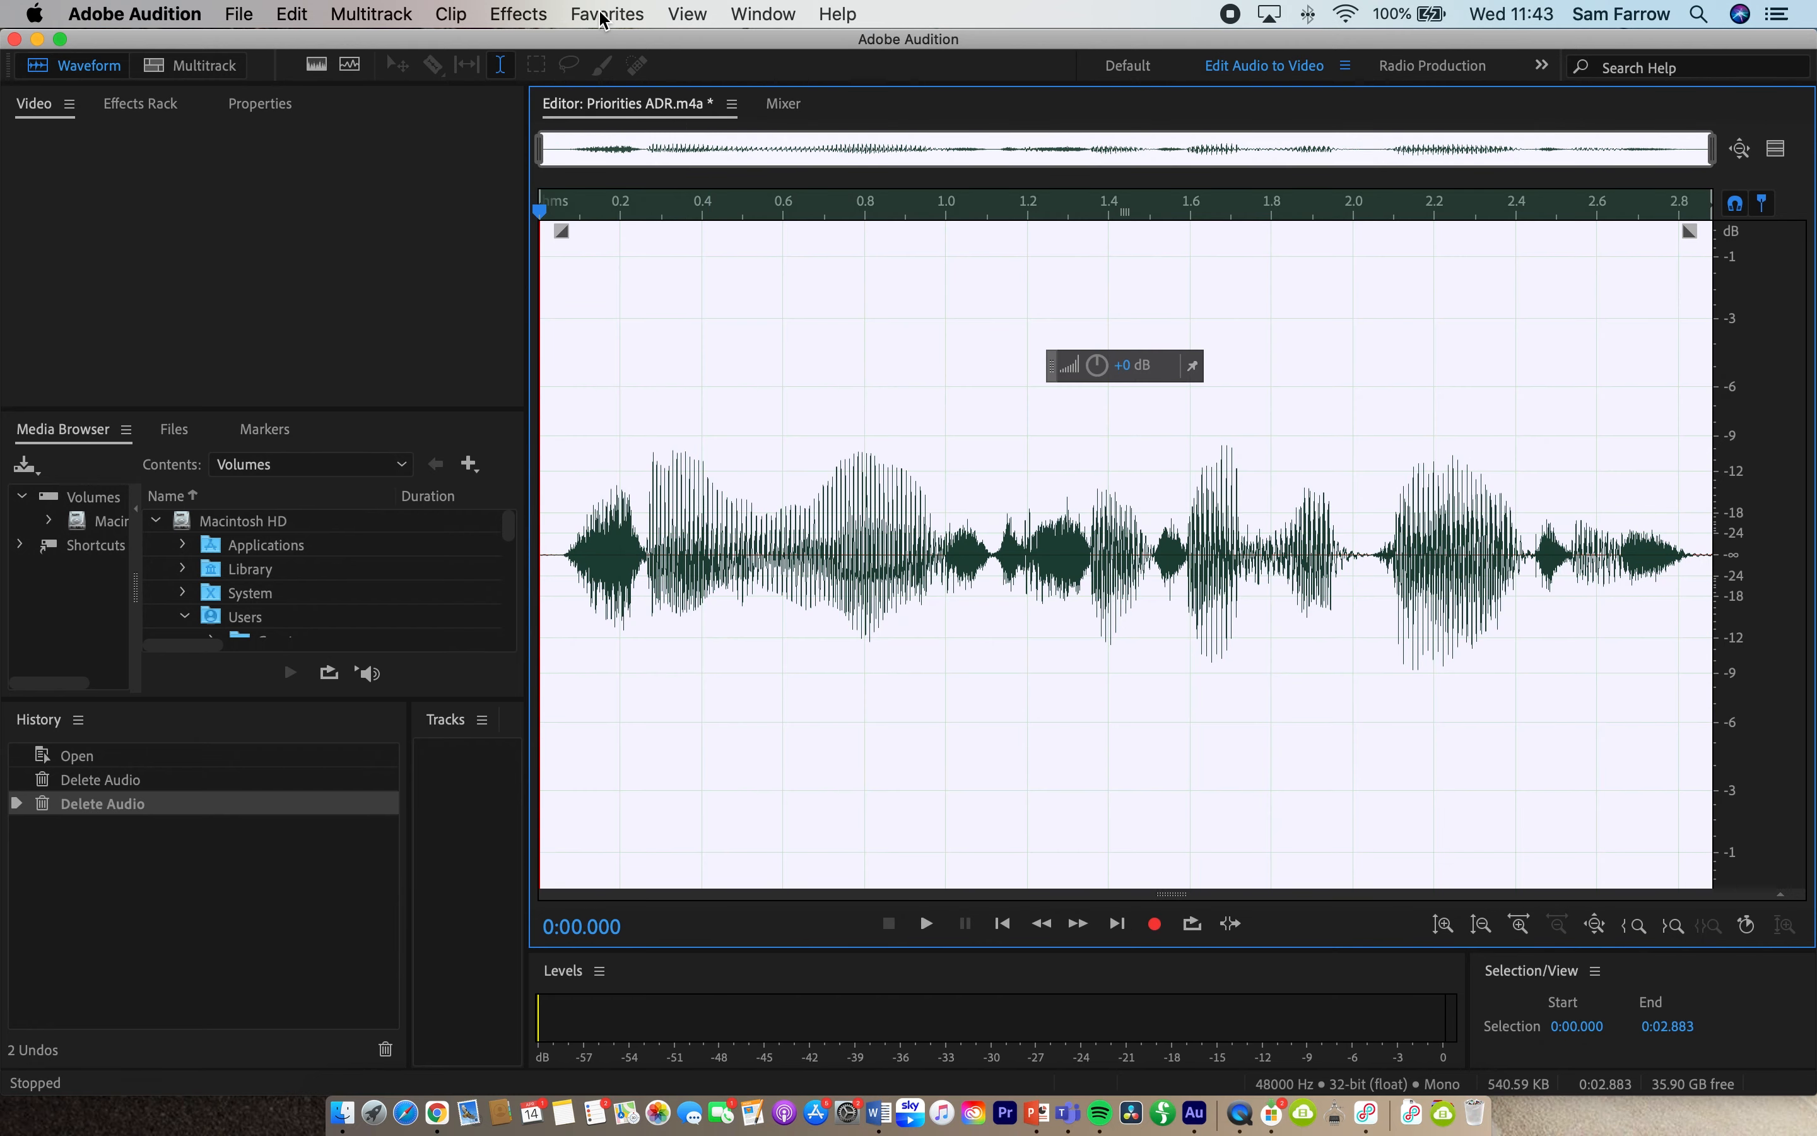
left_click(605, 15)
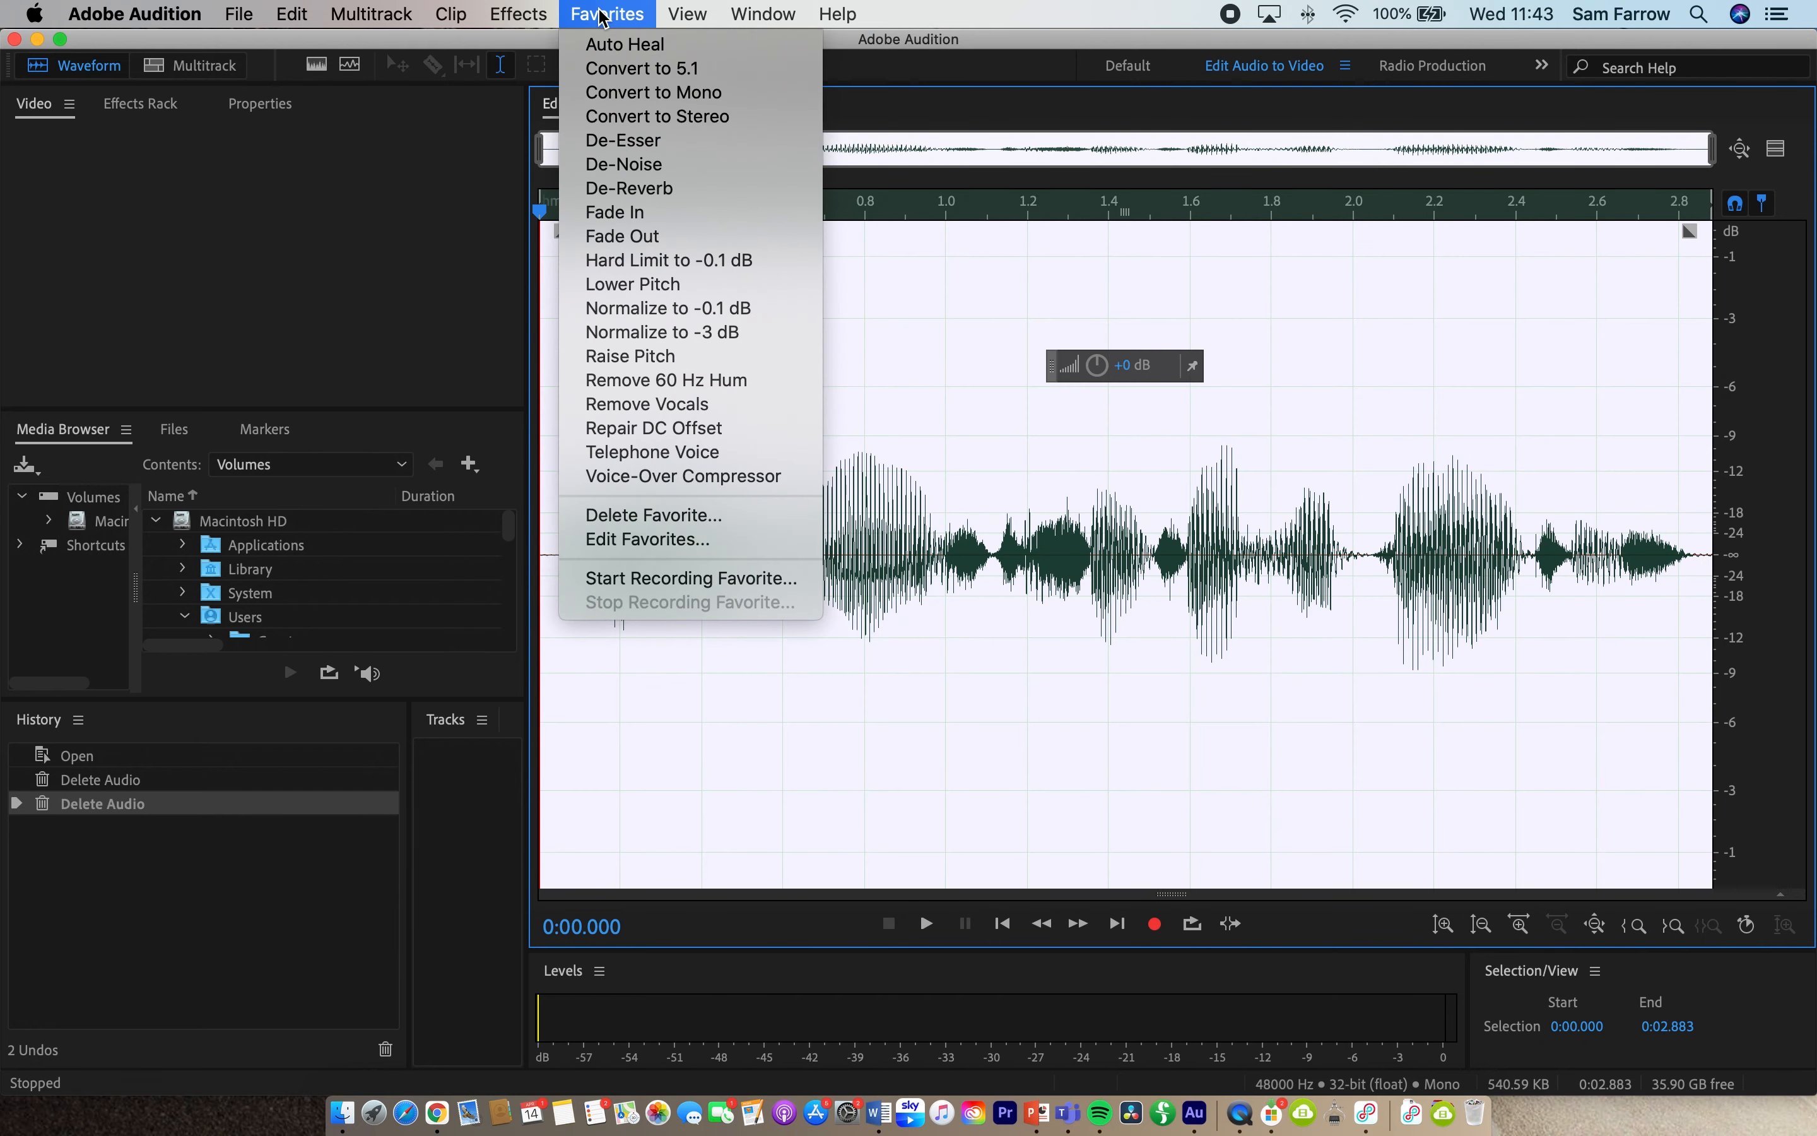
left_click(691, 308)
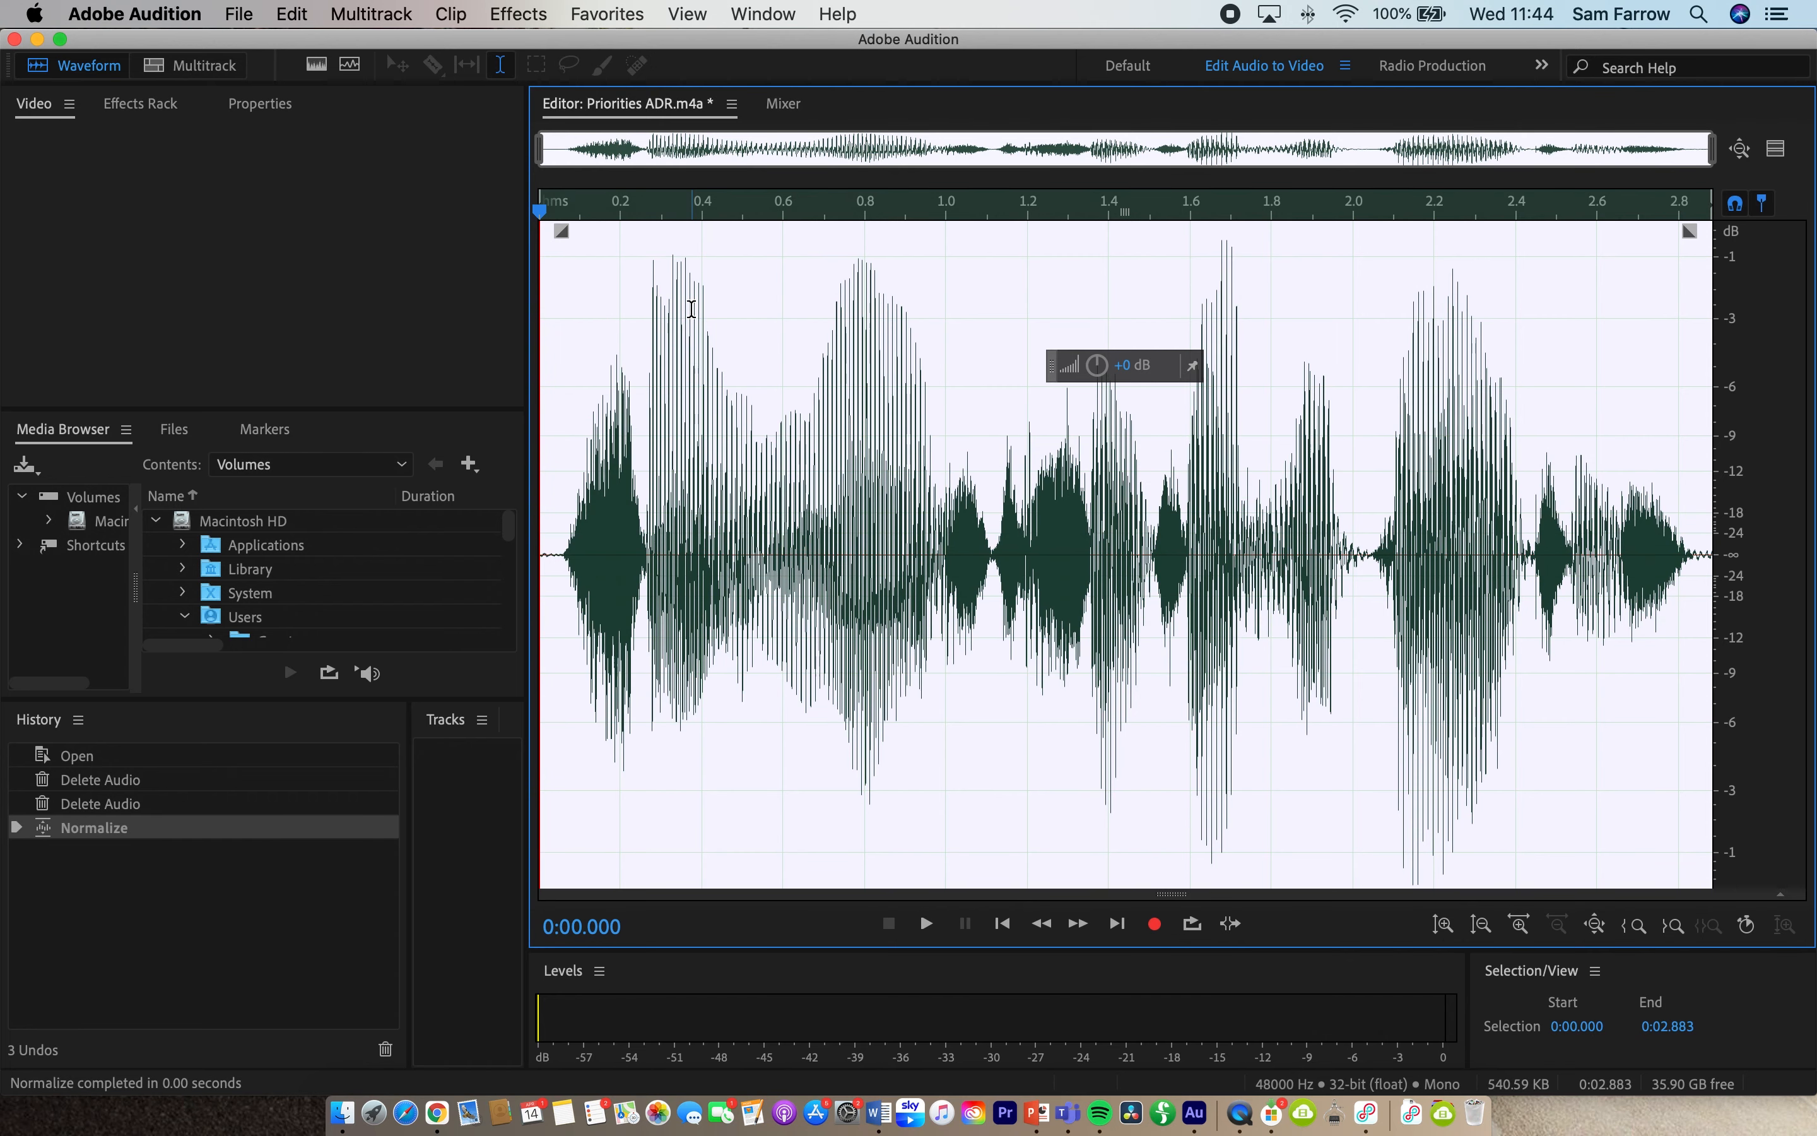
key("space")
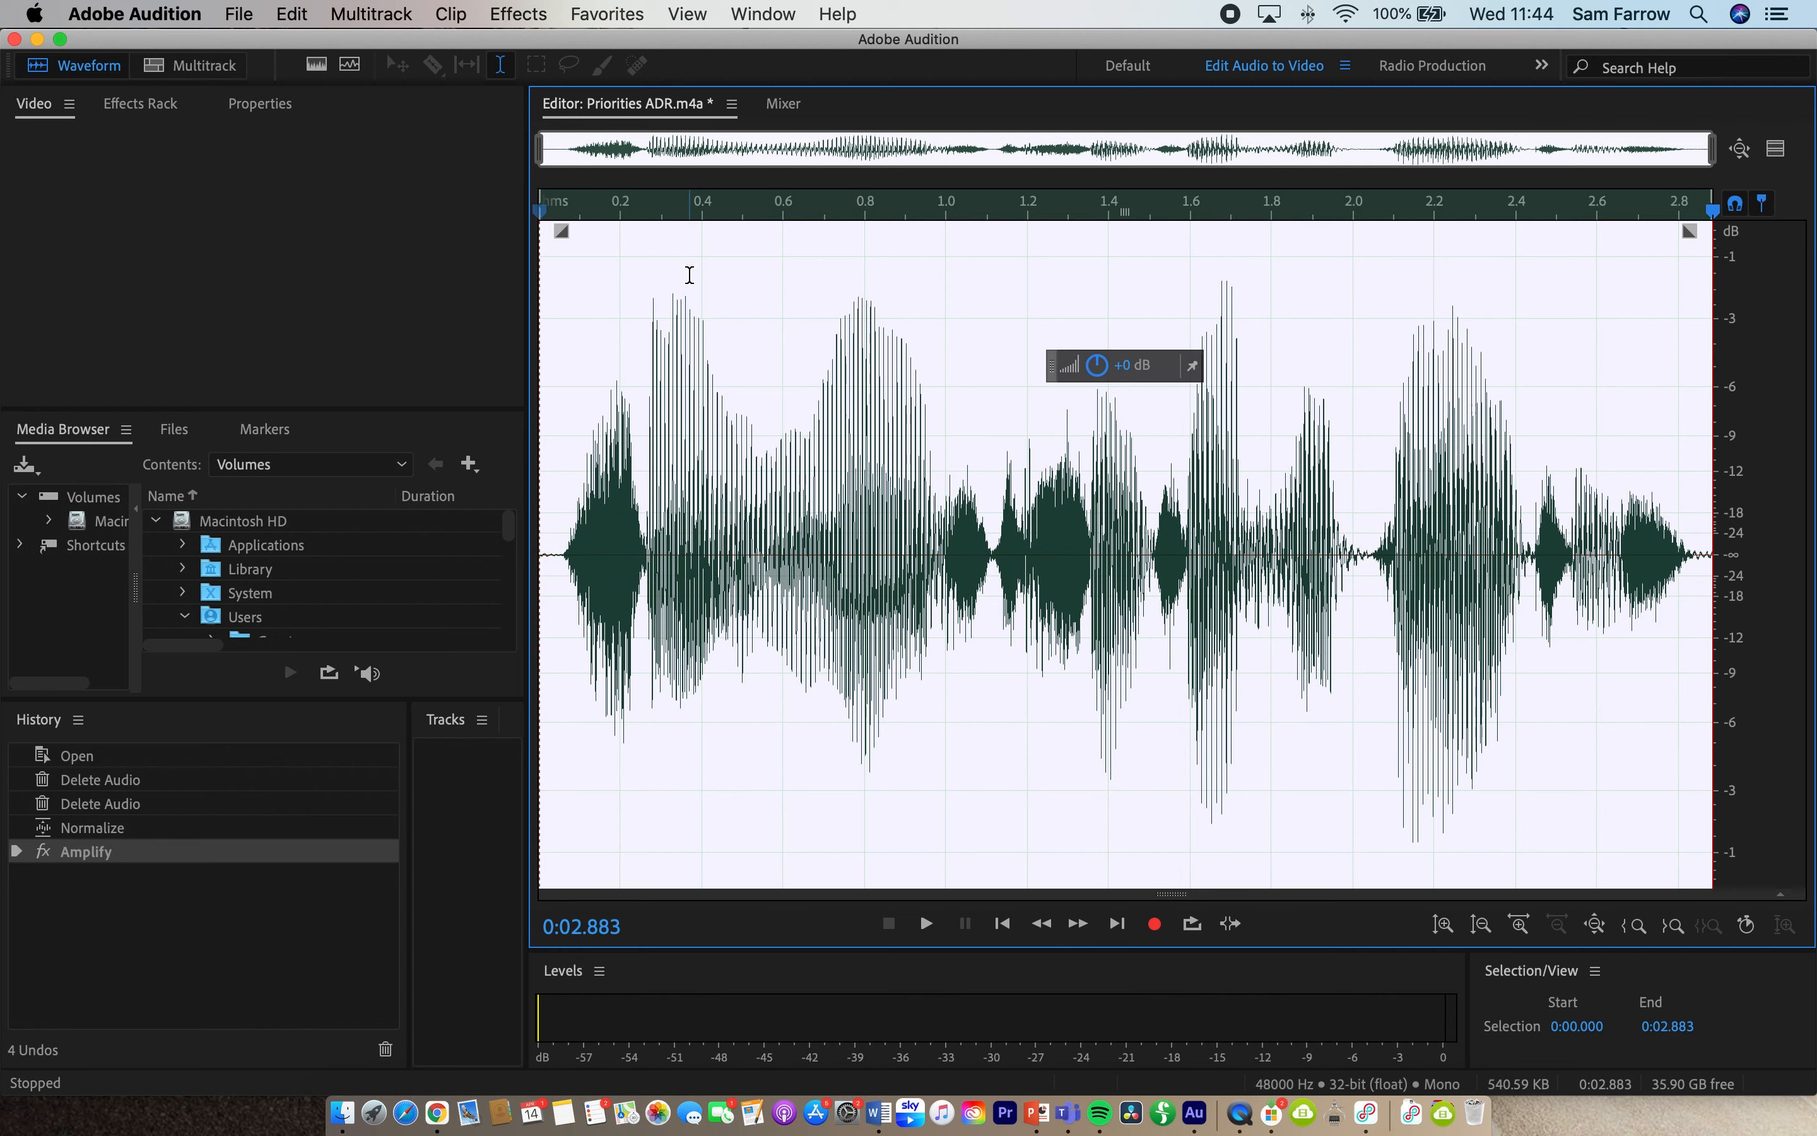
left_click(610, 14)
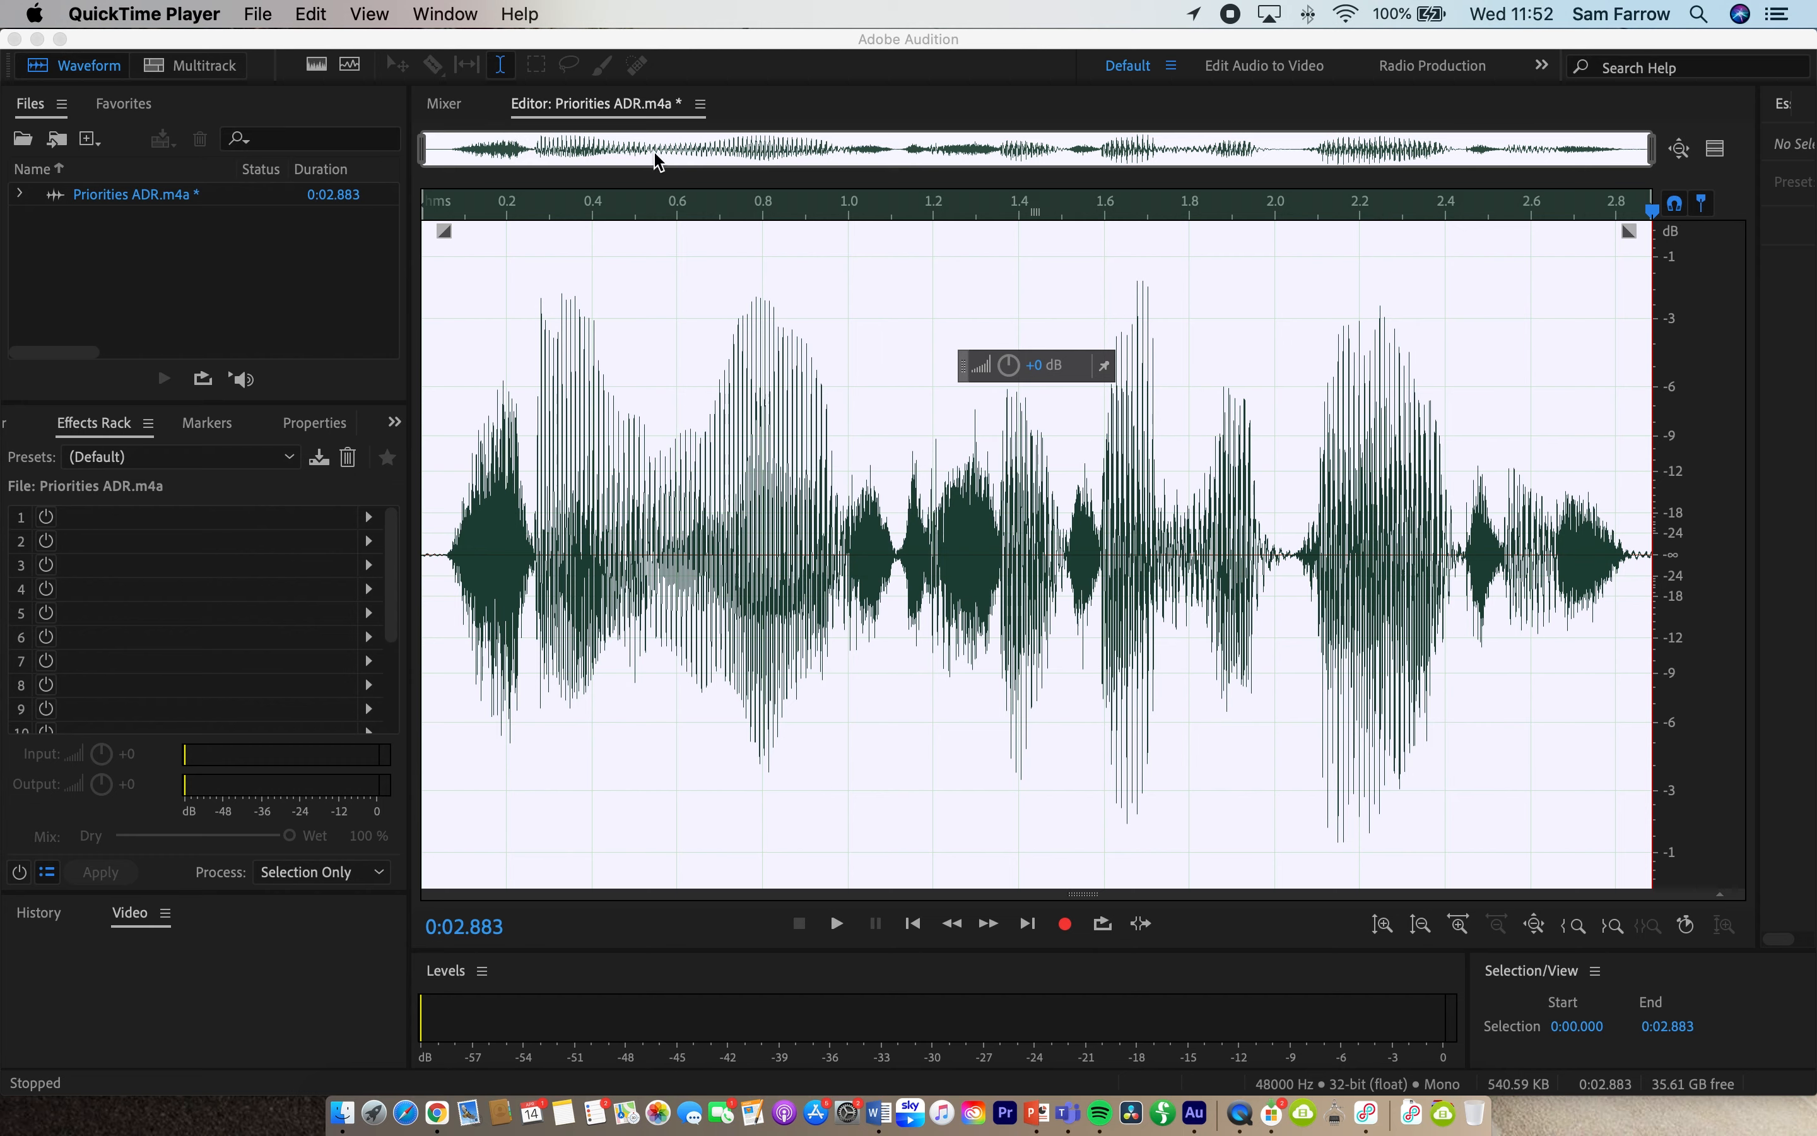
Import the Hermione Quote - Philosopher's Stone video from the Desktop
left_click(272, 110)
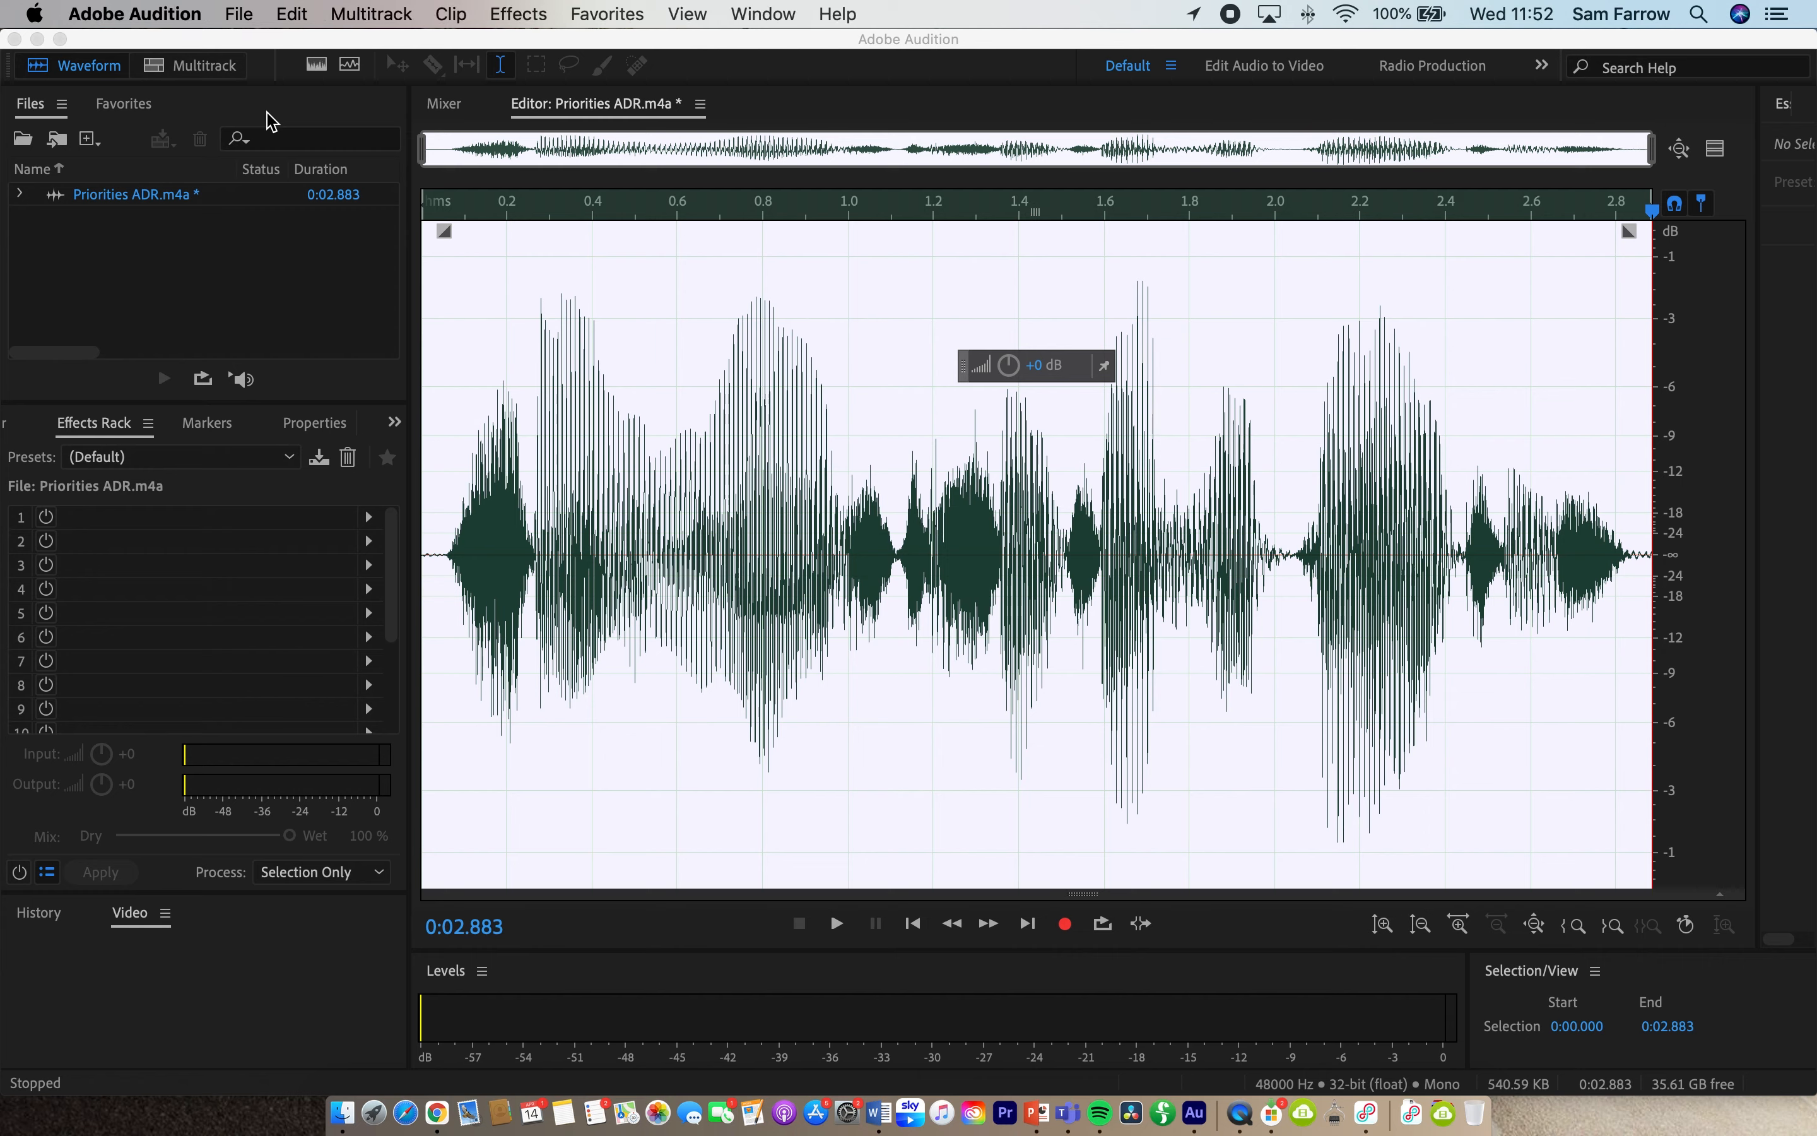
left_click(238, 14)
mouse_move(331, 450)
left_click(636, 441)
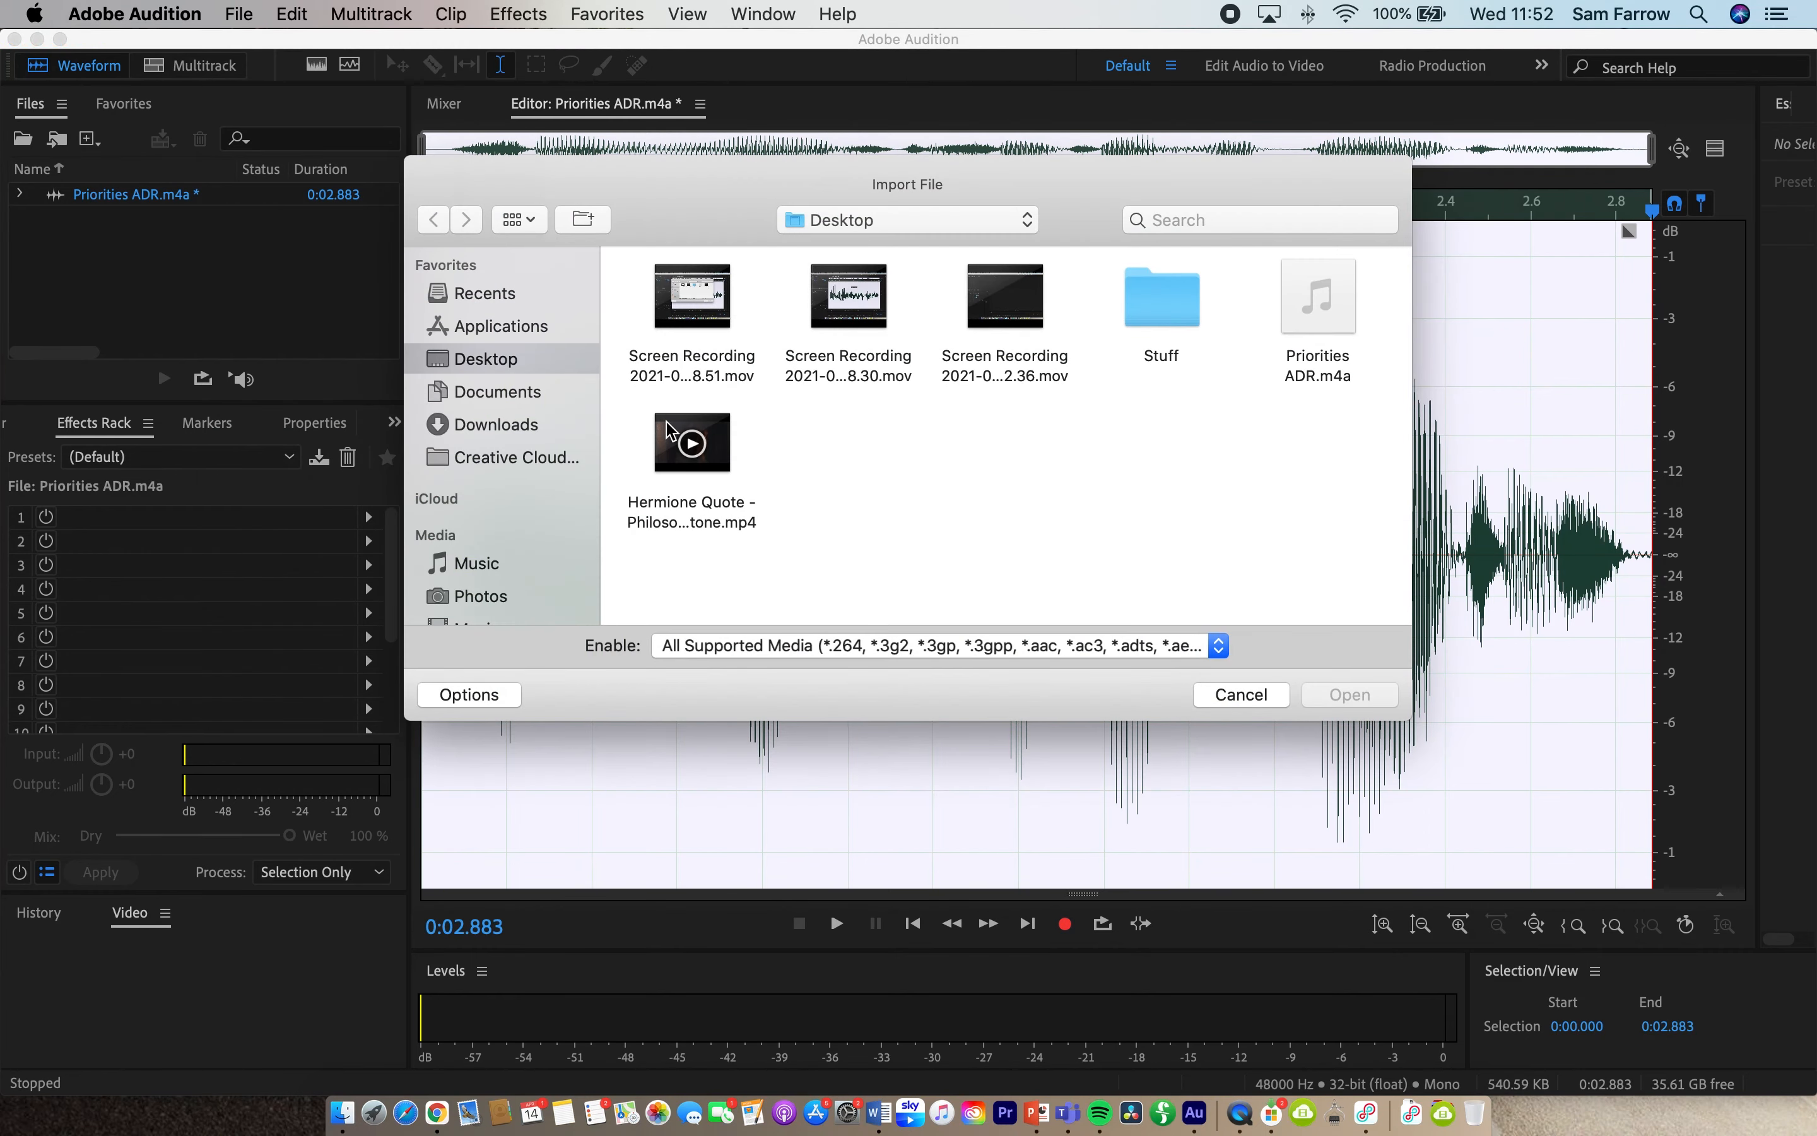
left_click(670, 432)
left_click(1342, 696)
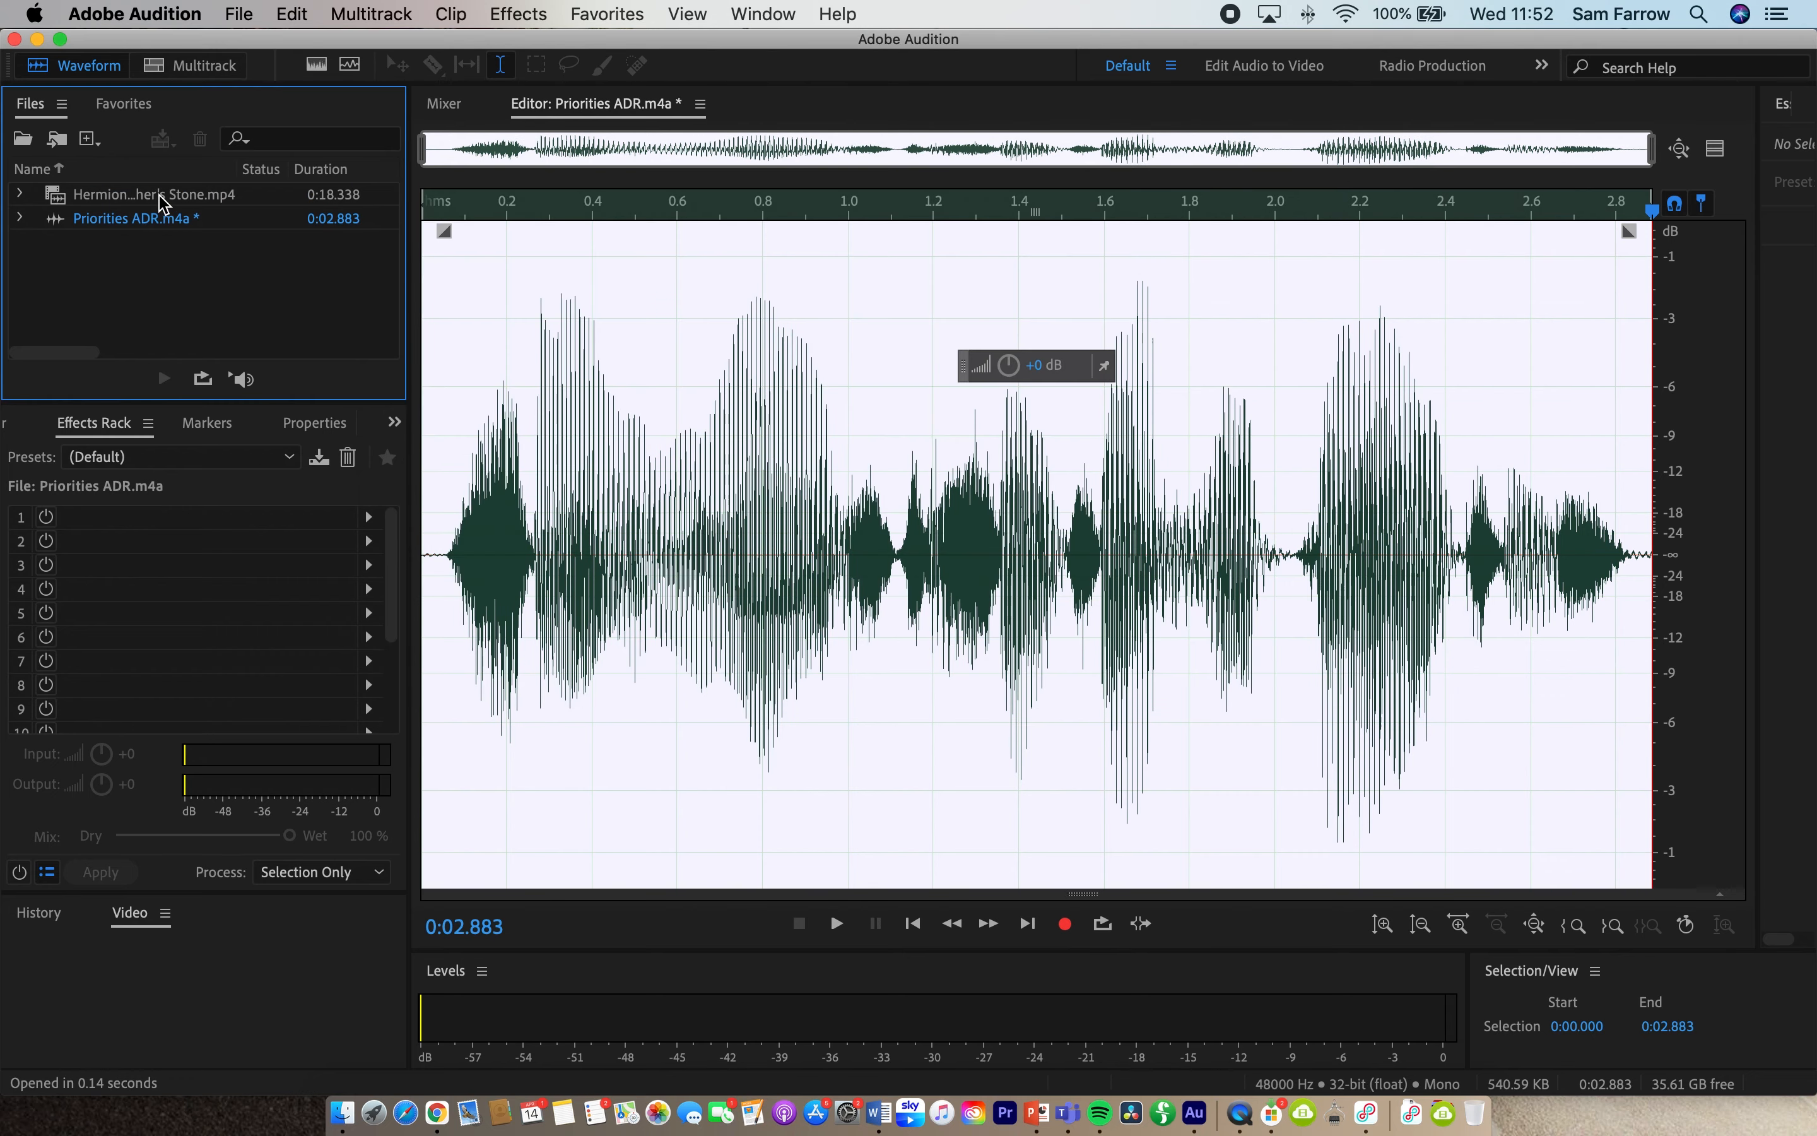
Create a new multitrack session named Untitled Session 6 at 48000 Hz, 32-bit float, with a stereo mix
left_click(248, 15)
mouse_move(263, 44)
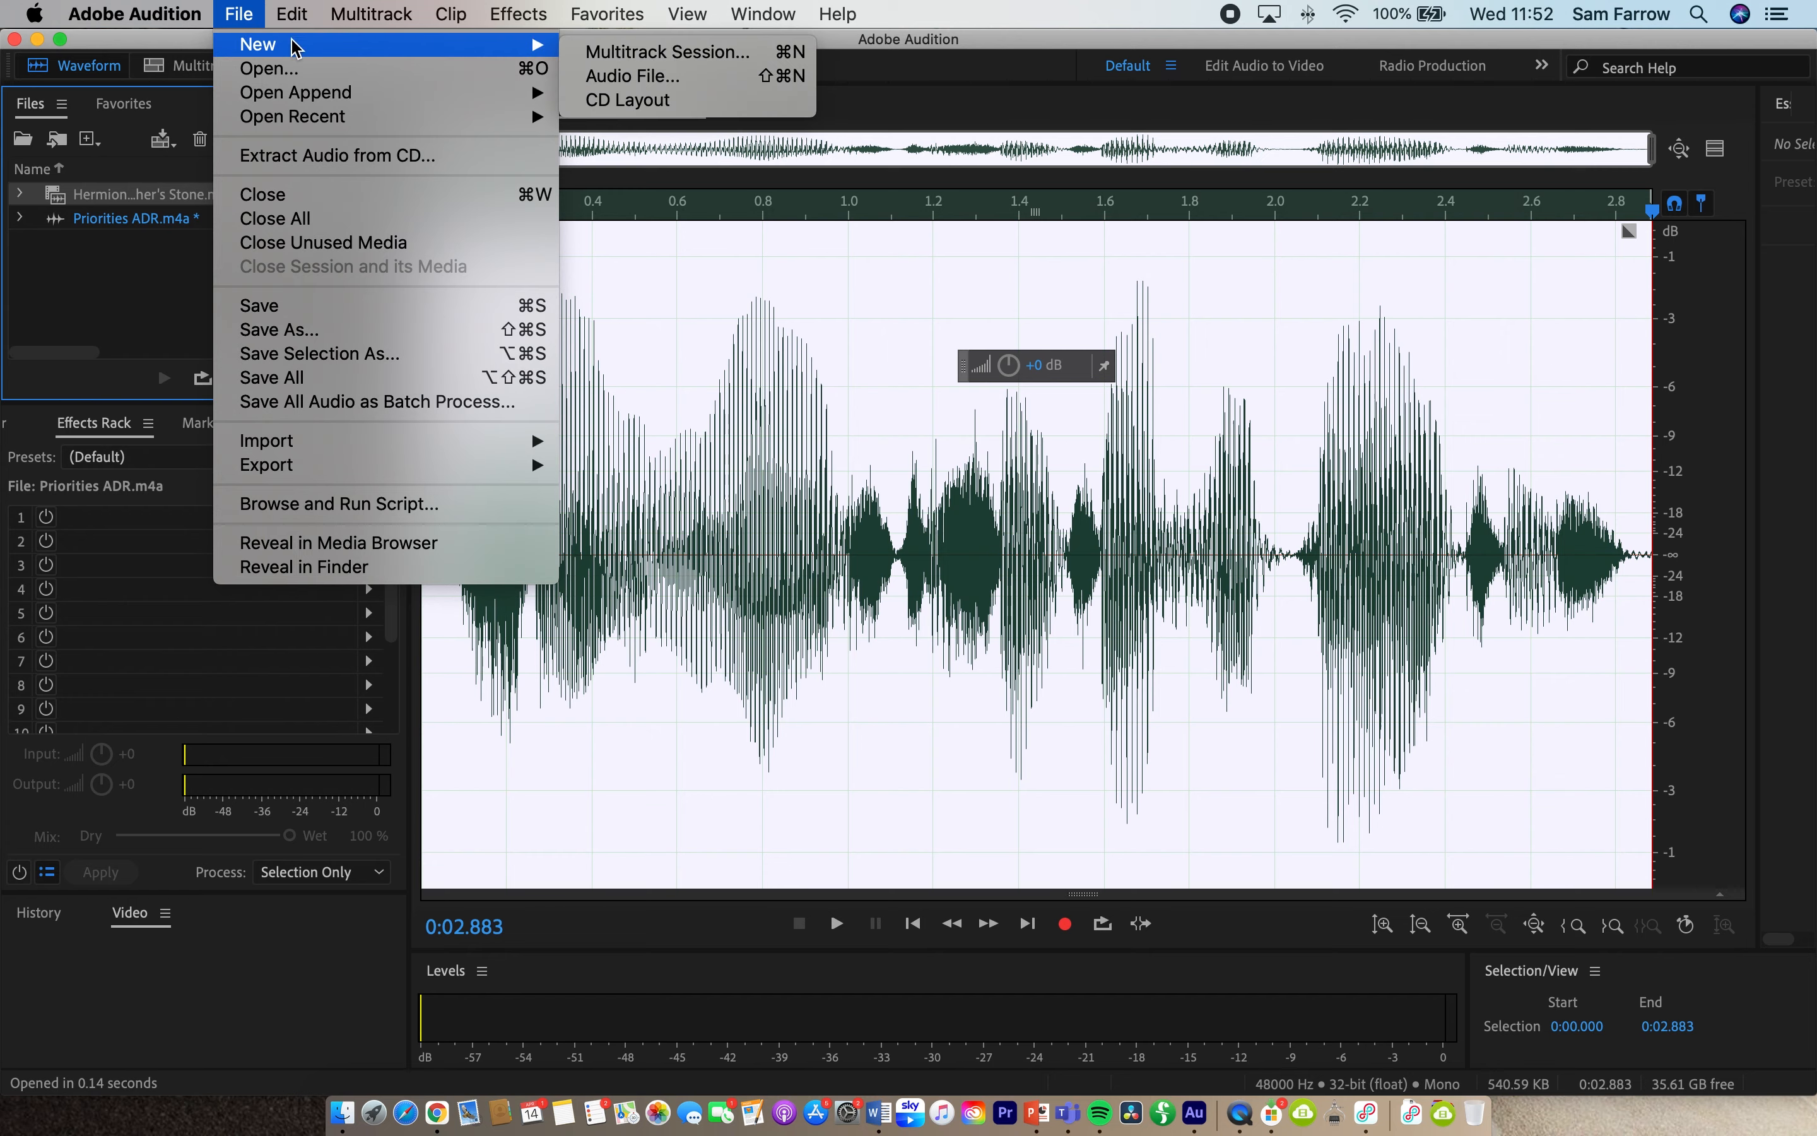
left_click(623, 45)
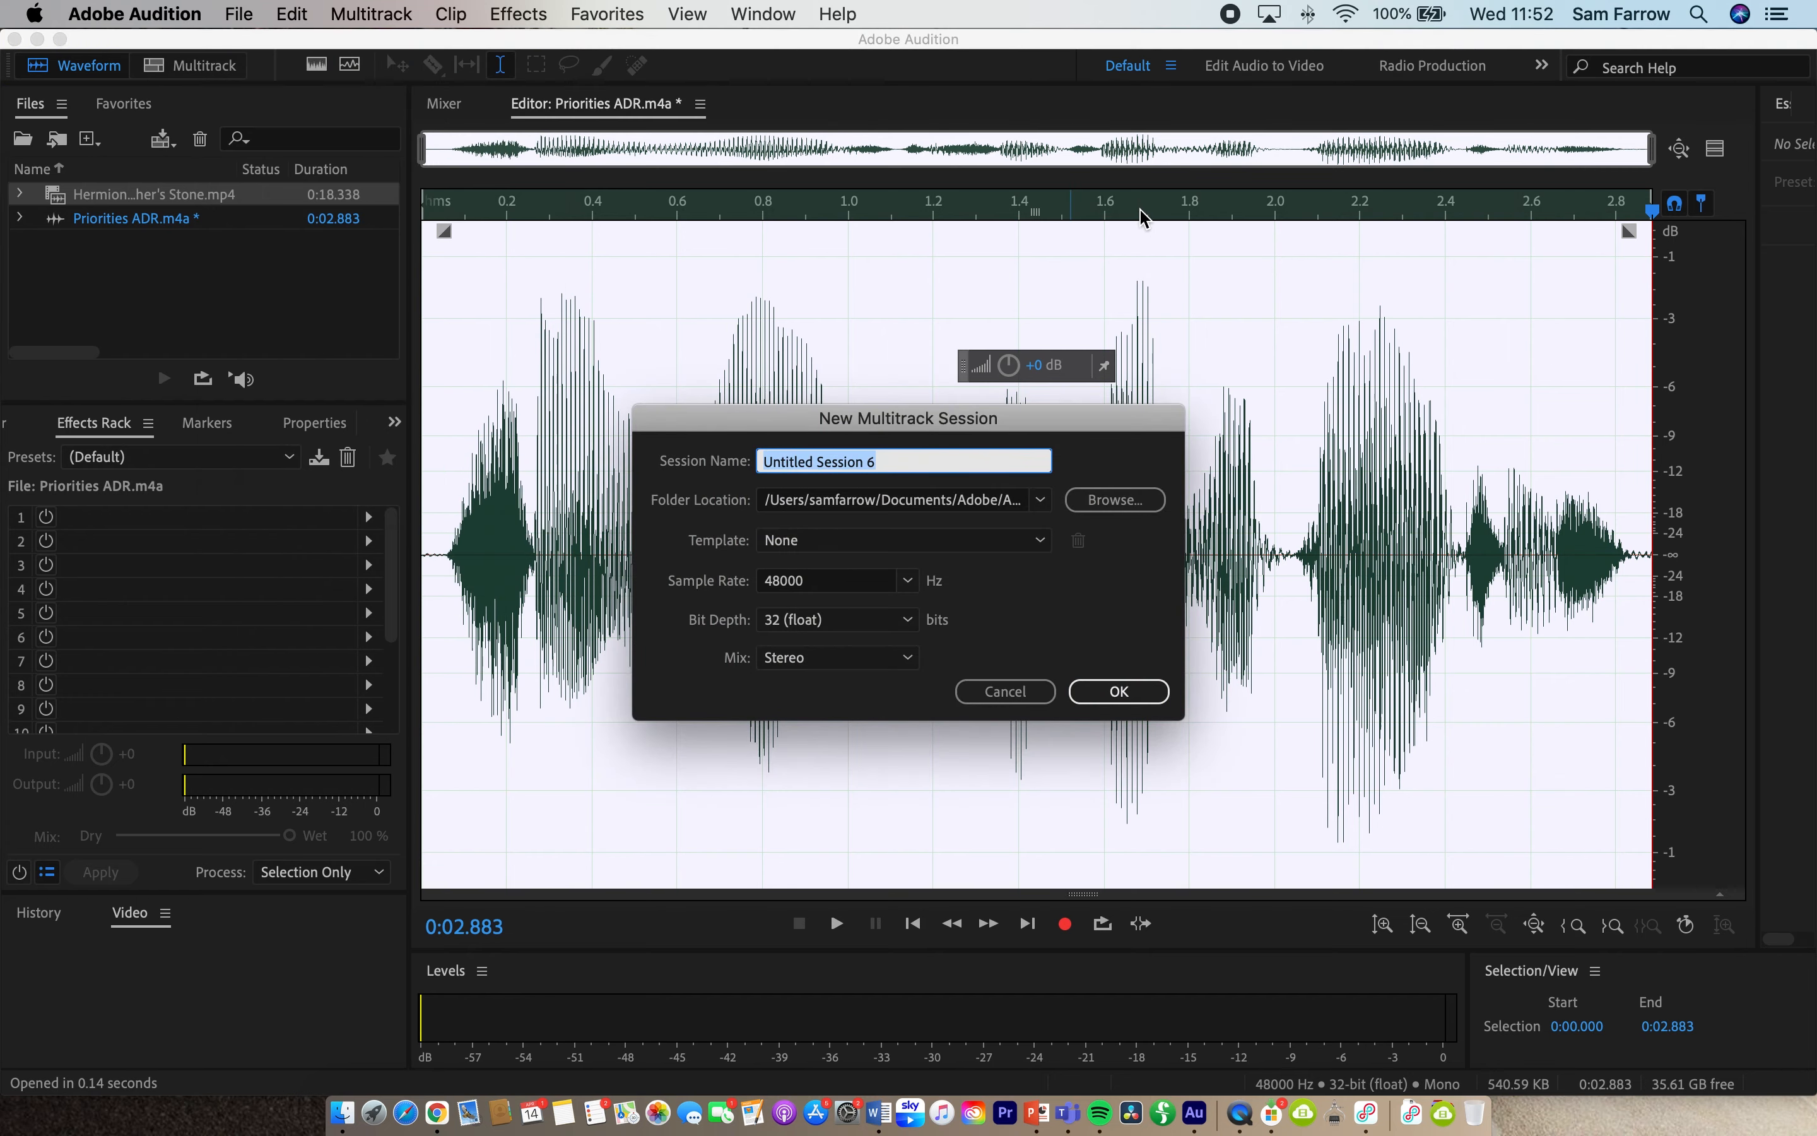
left_click(1123, 693)
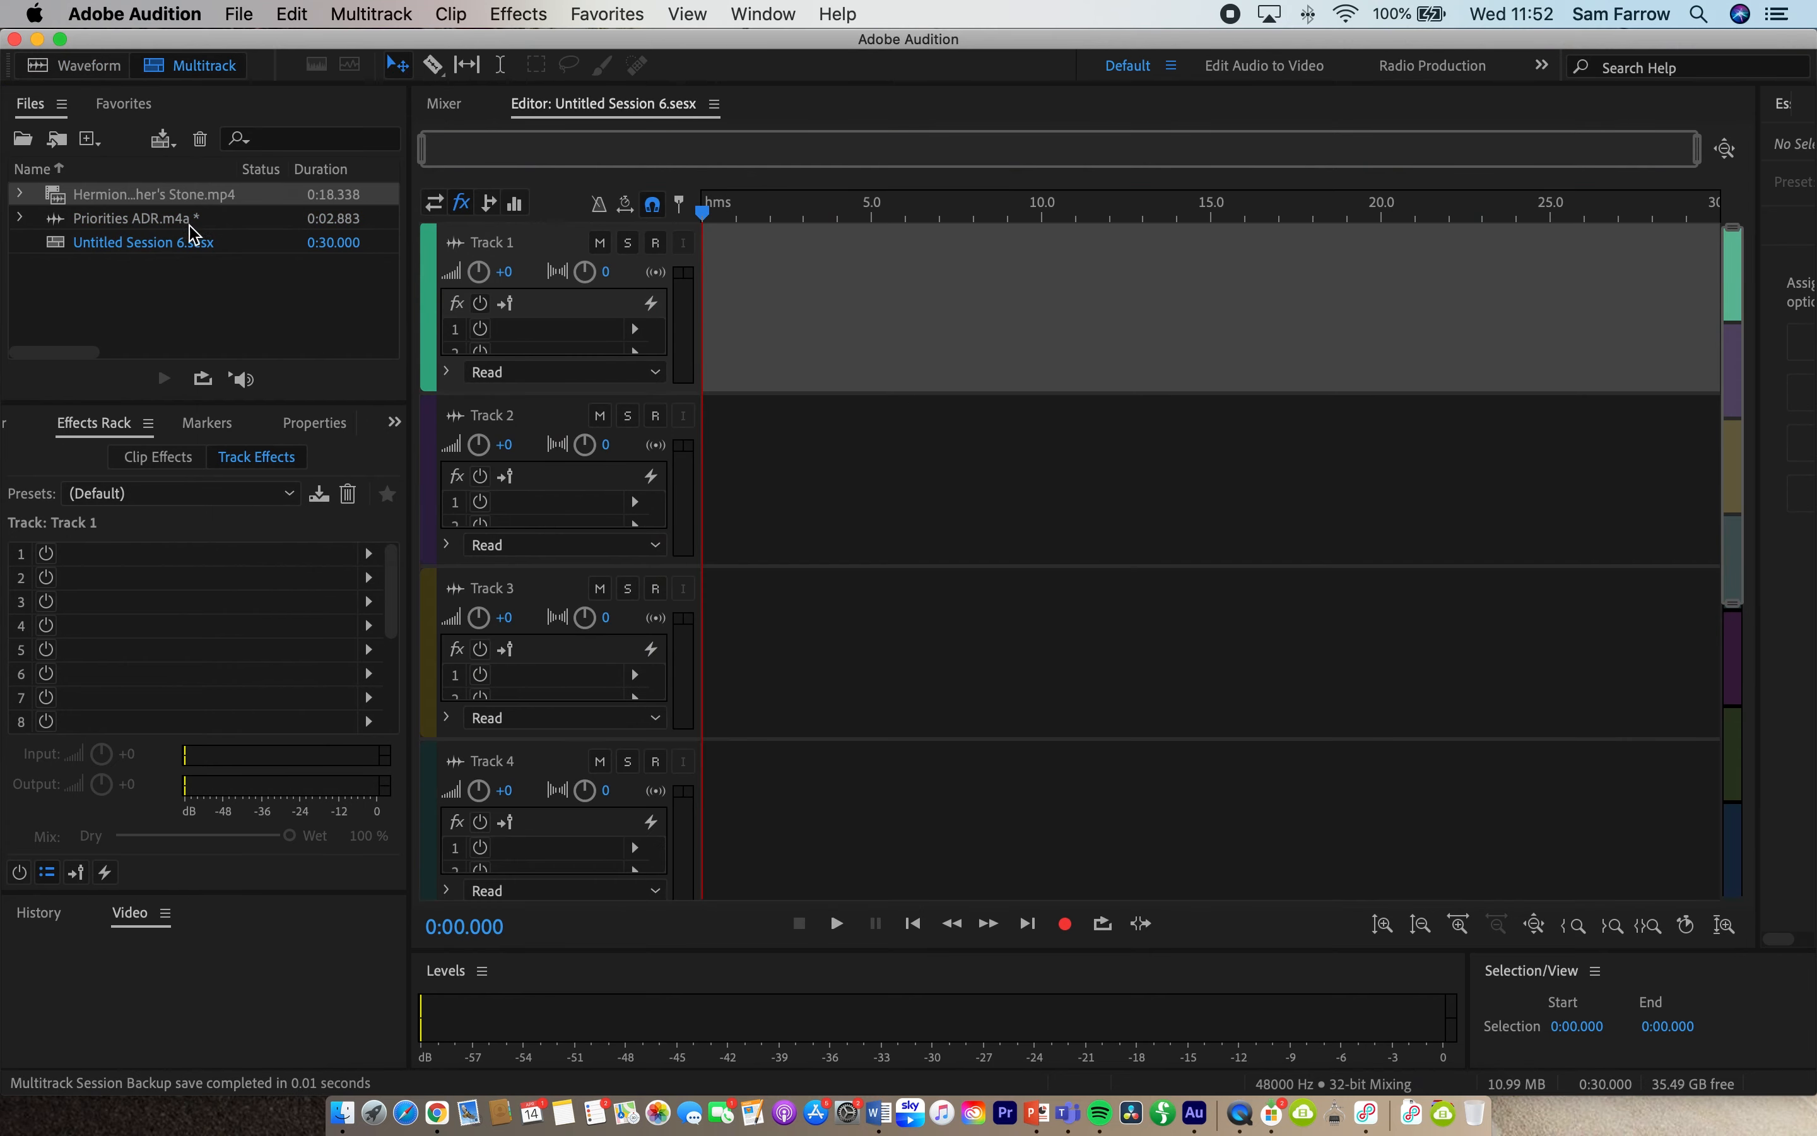
Place the Hermione video at the session's start and remove its original audio from Track 1 in the Edit Audio to Video workspace
left_click_drag(150, 199, 694, 282)
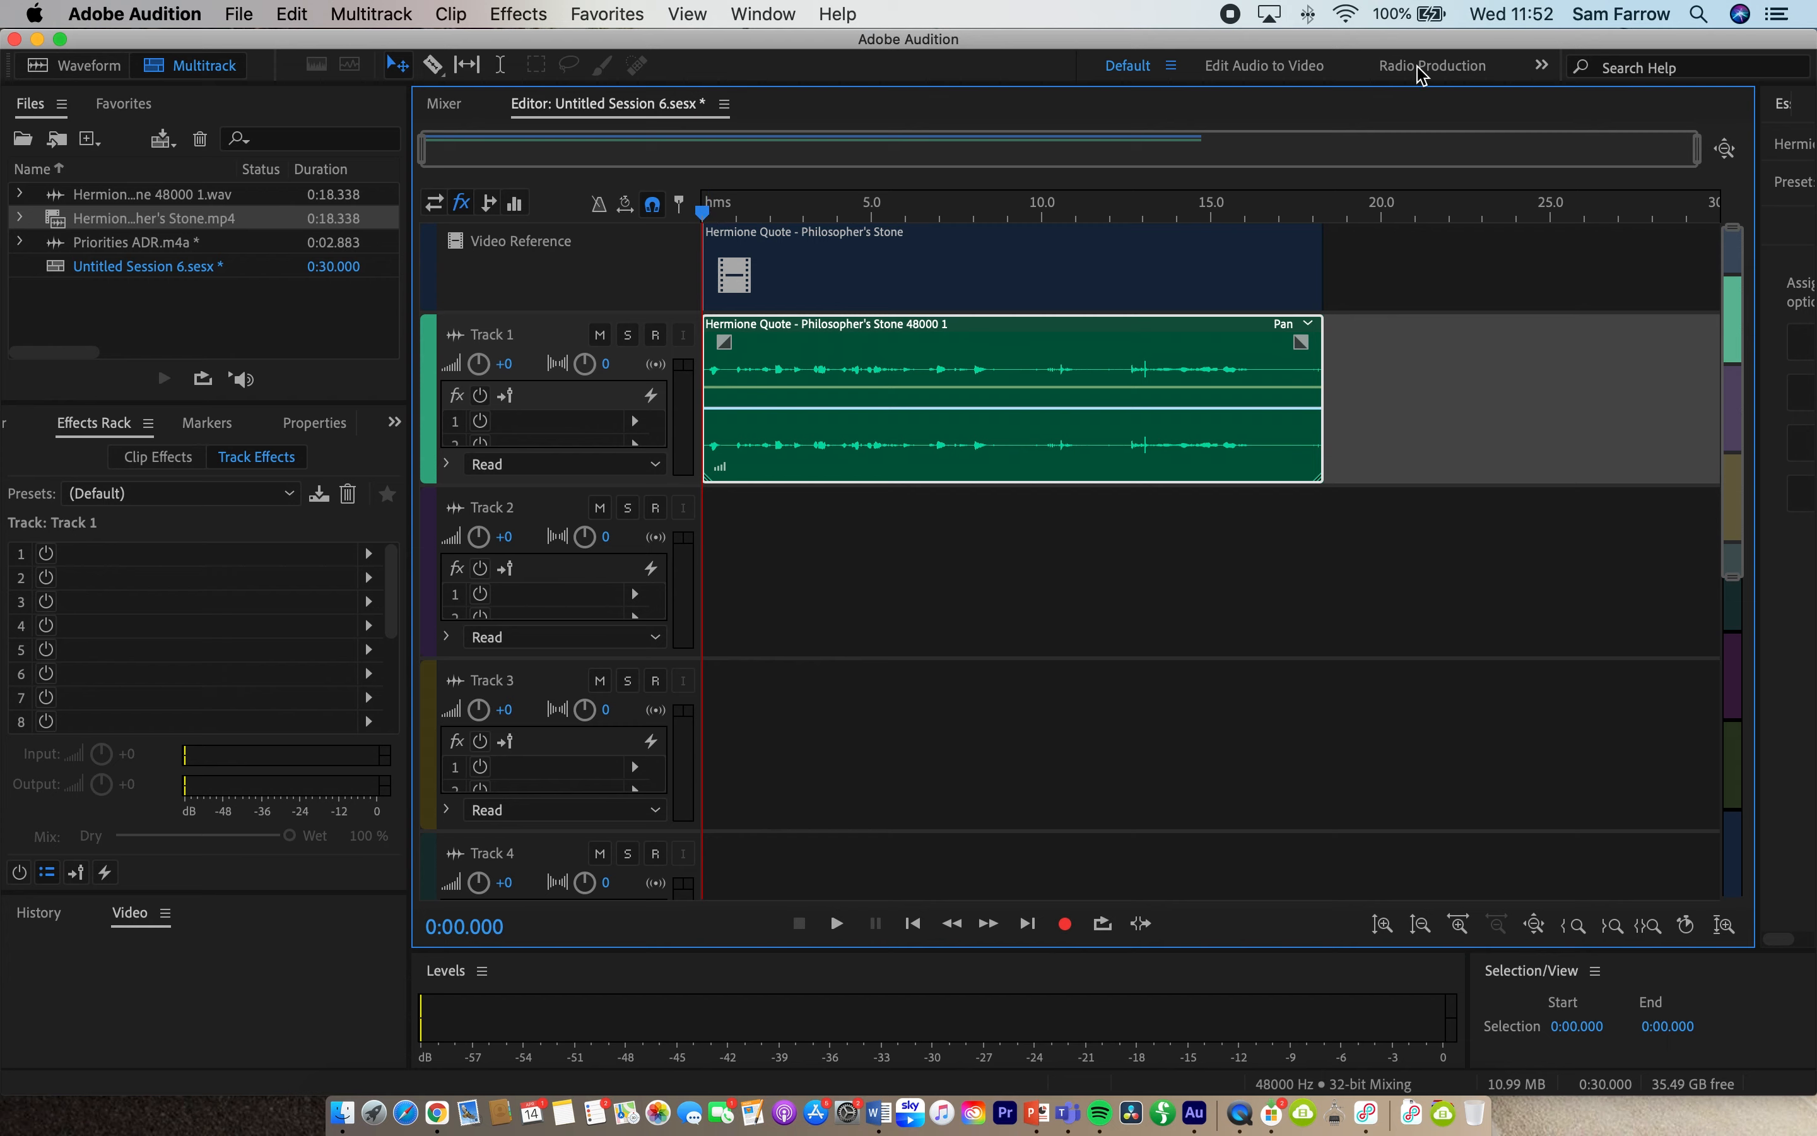
left_click(1268, 67)
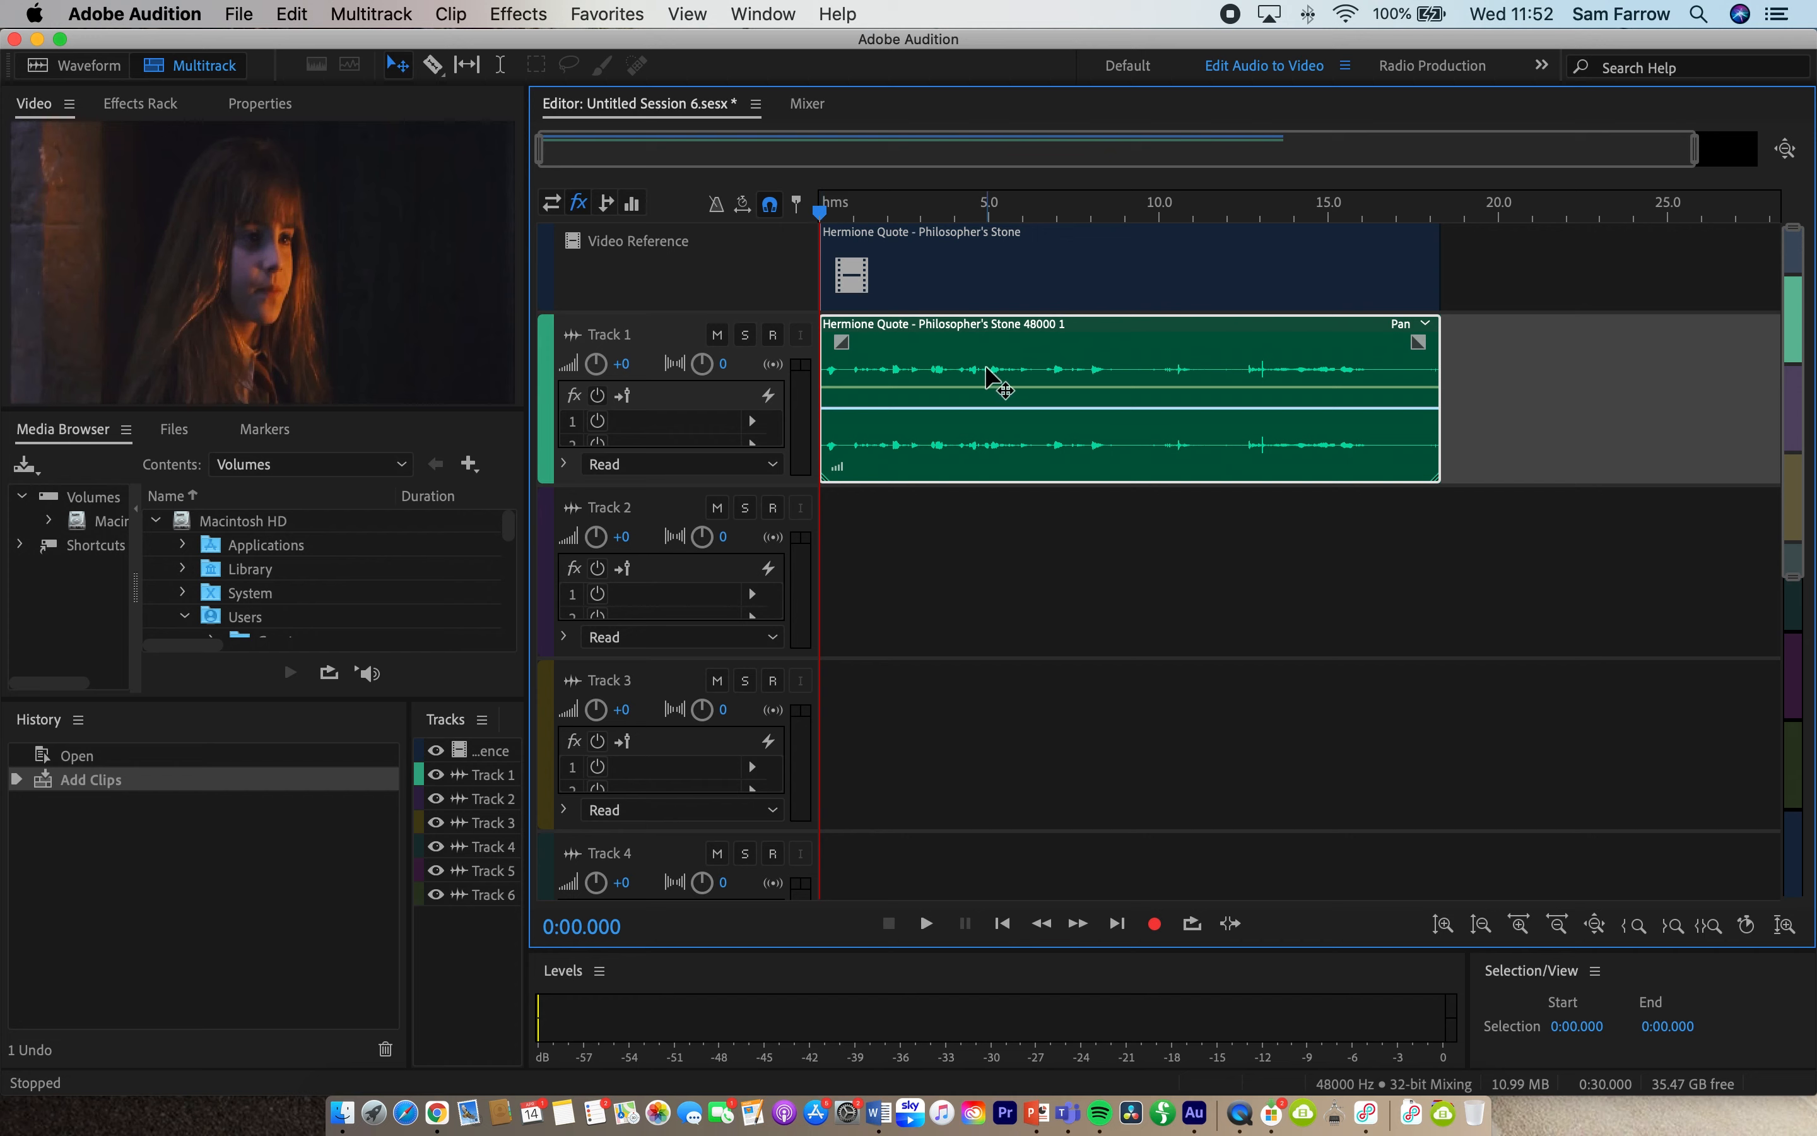
key("Delete")
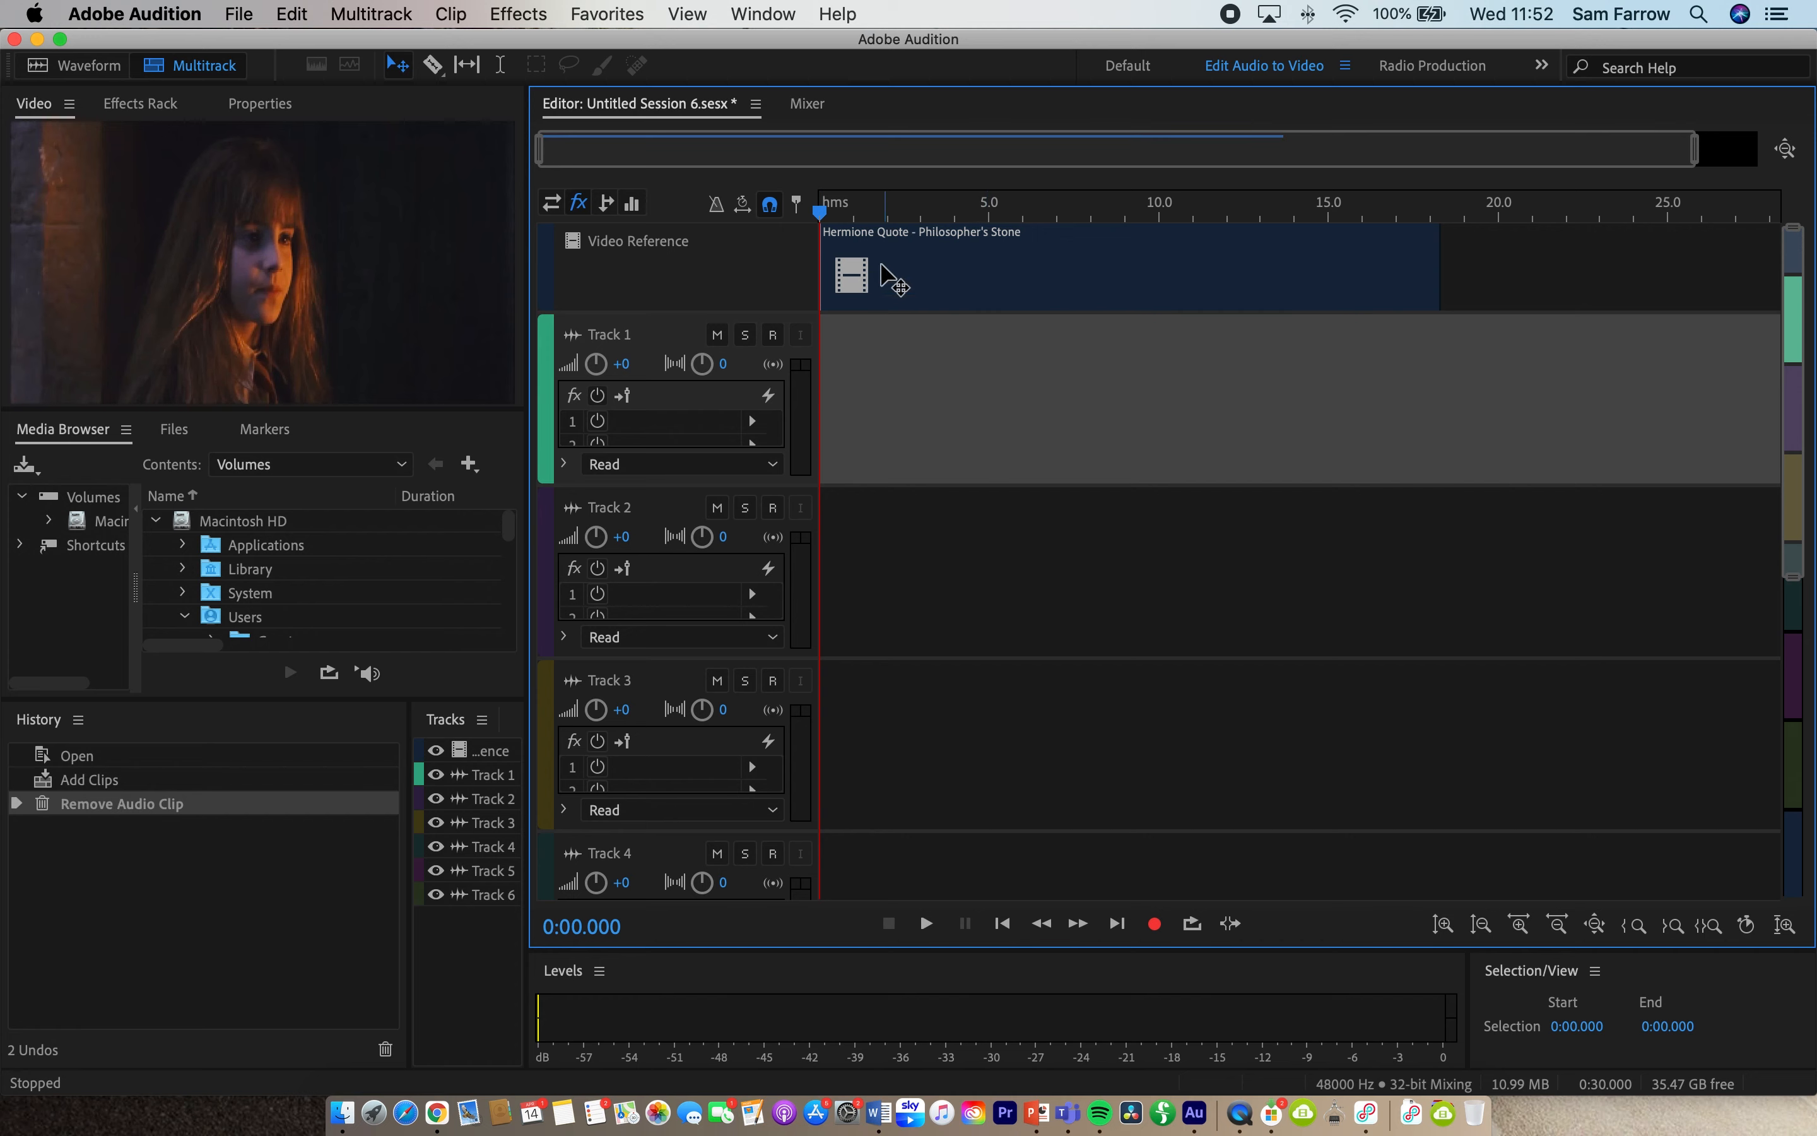
Locate the line's cue in the video at 0:14.052 and place Priorities ADR.m4a there on Track 2, using the Default workspace
left_click_drag(825, 213, 1241, 212)
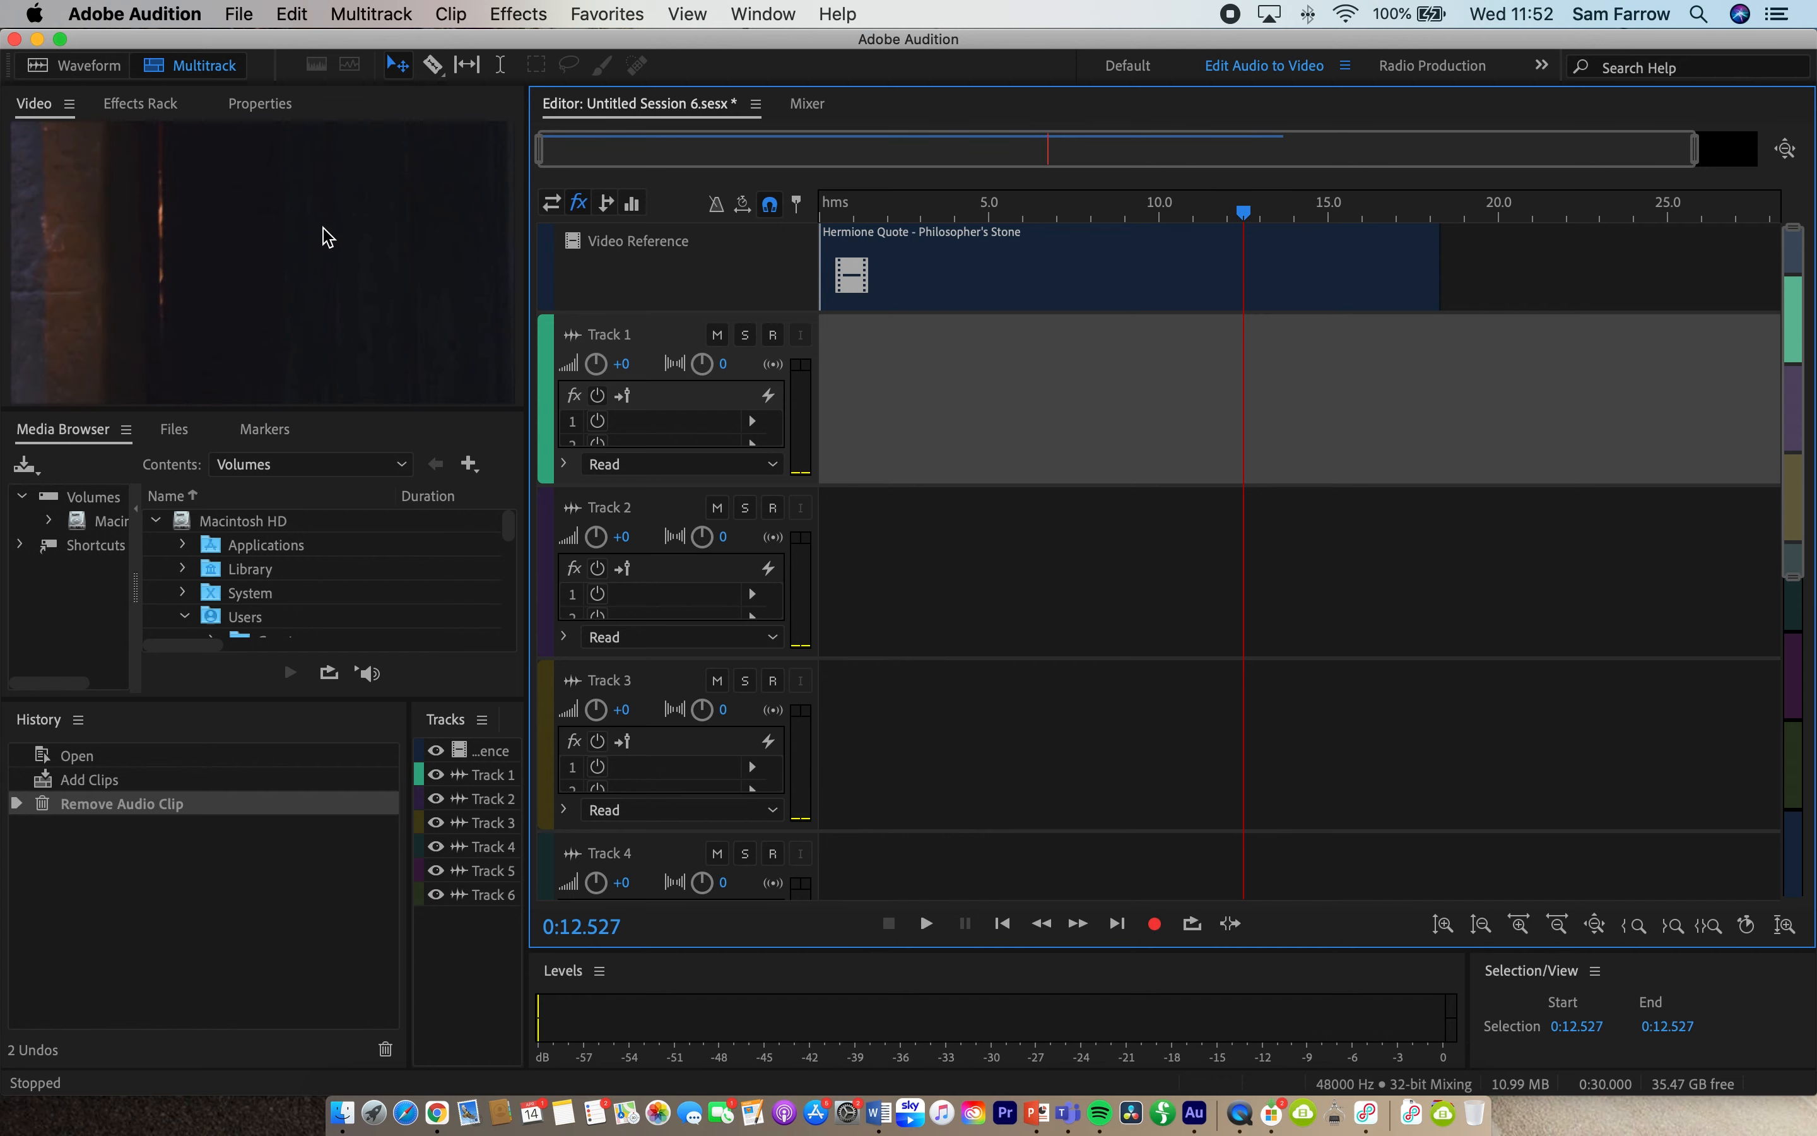
left_click_drag(1239, 214, 1295, 214)
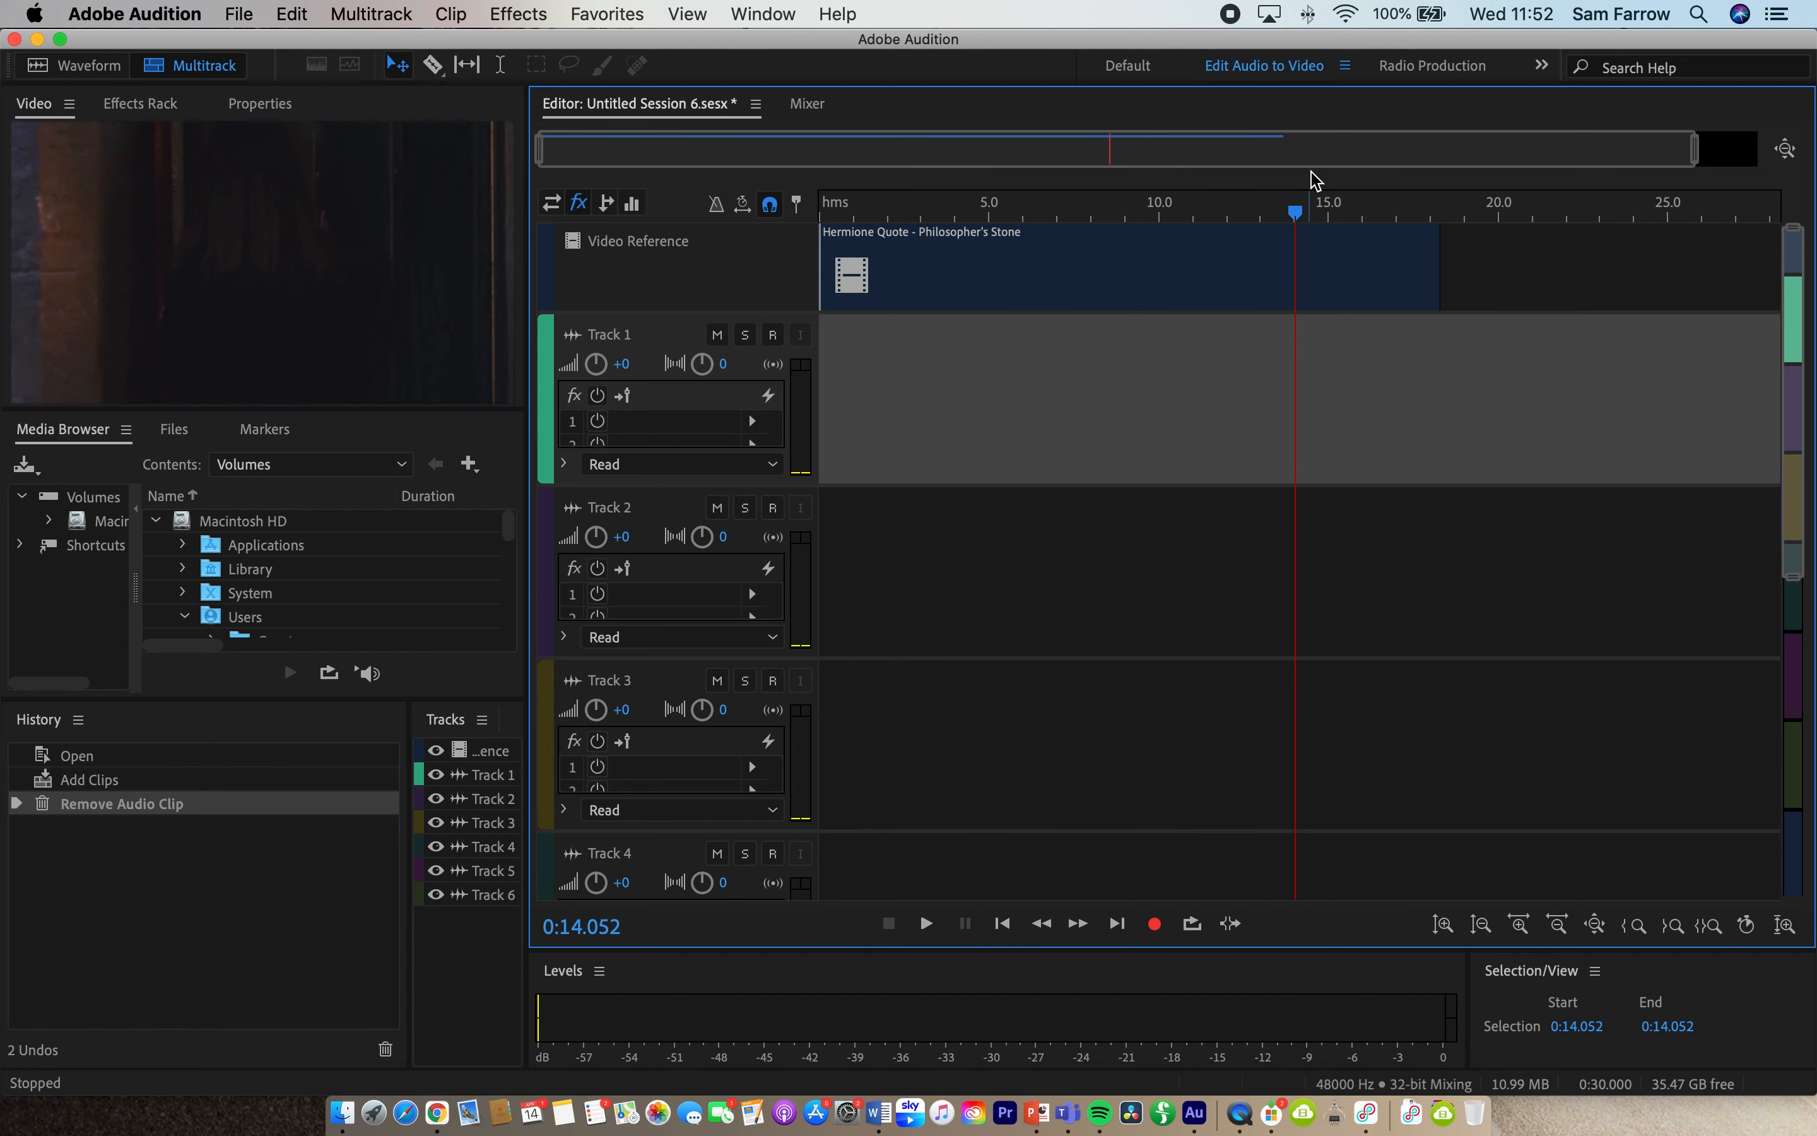
left_click(1128, 66)
left_click(147, 248)
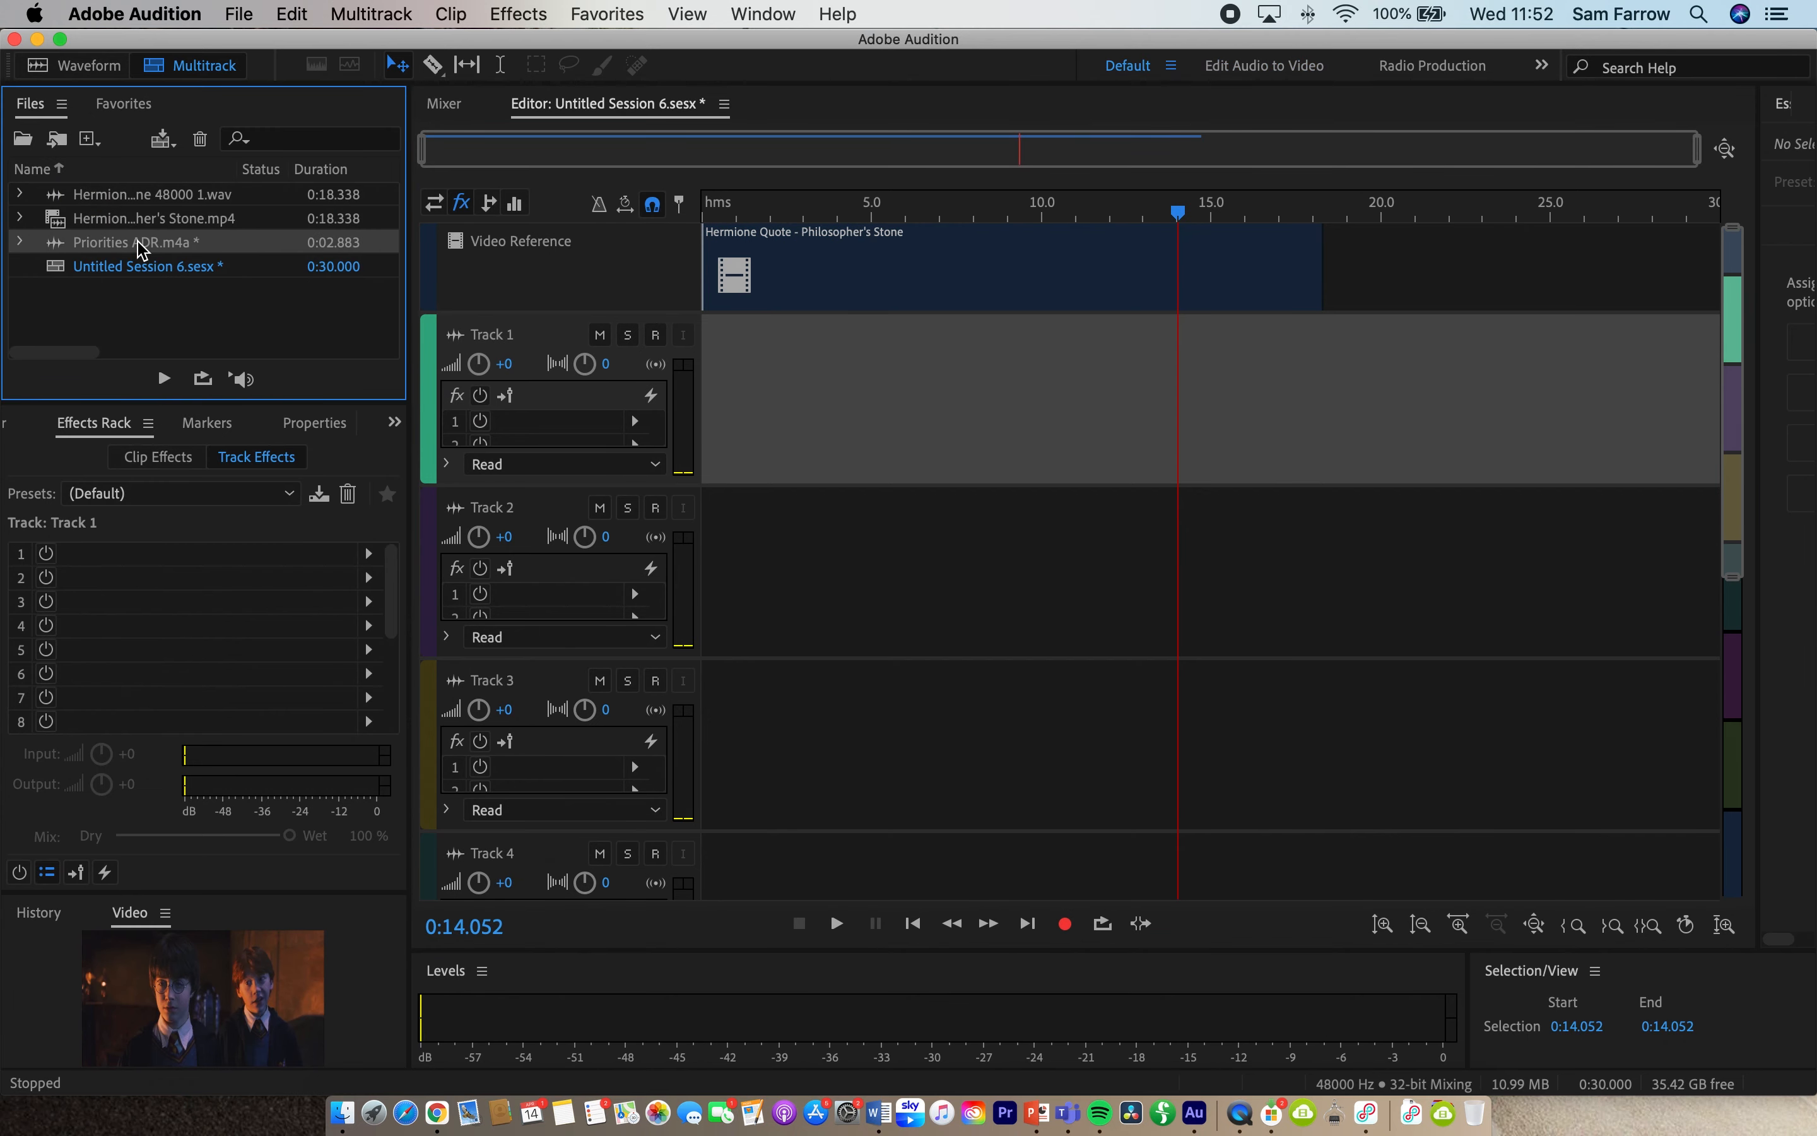
left_click_drag(142, 250, 1178, 568)
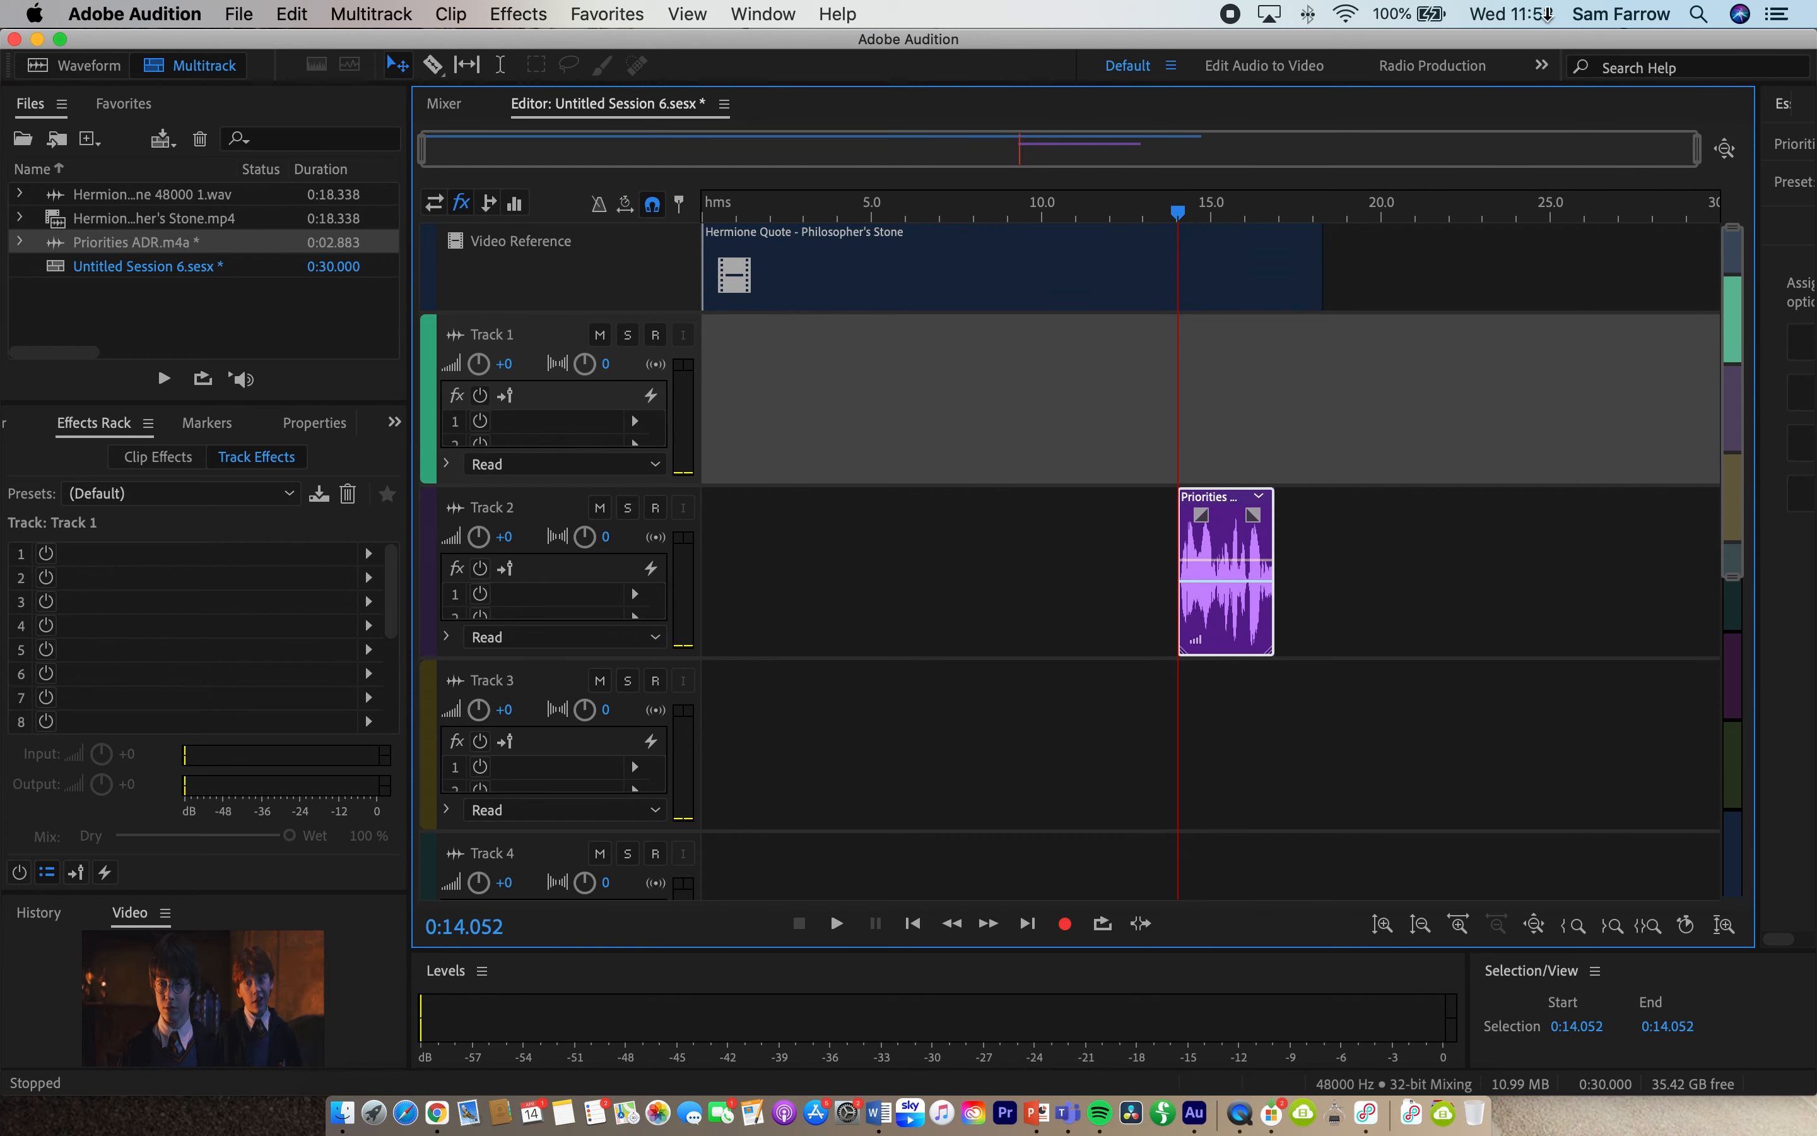
In the Edit Audio to Video workspace, move the Priorities clip earlier to about 13.4 s and play from about 13 s
left_click(1264, 66)
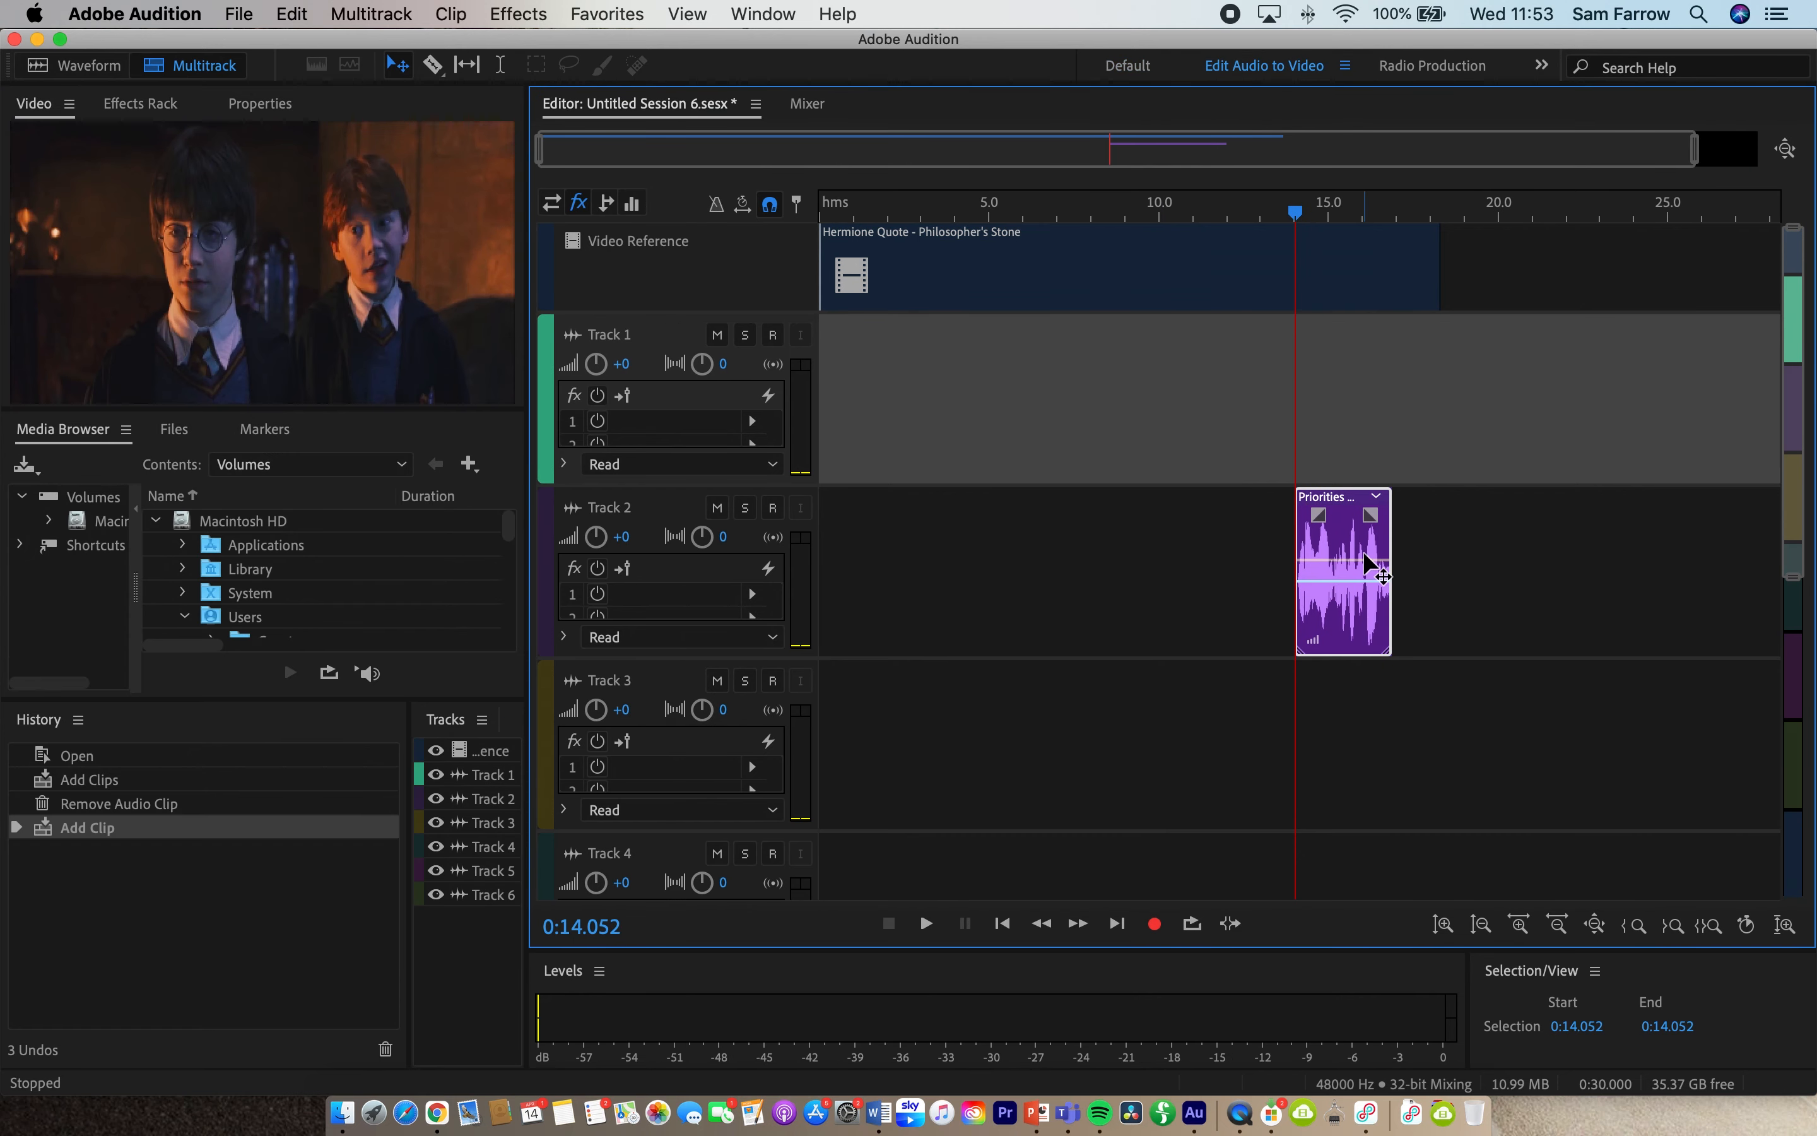
left_click_drag(1372, 567, 1352, 567)
left_click(1260, 214)
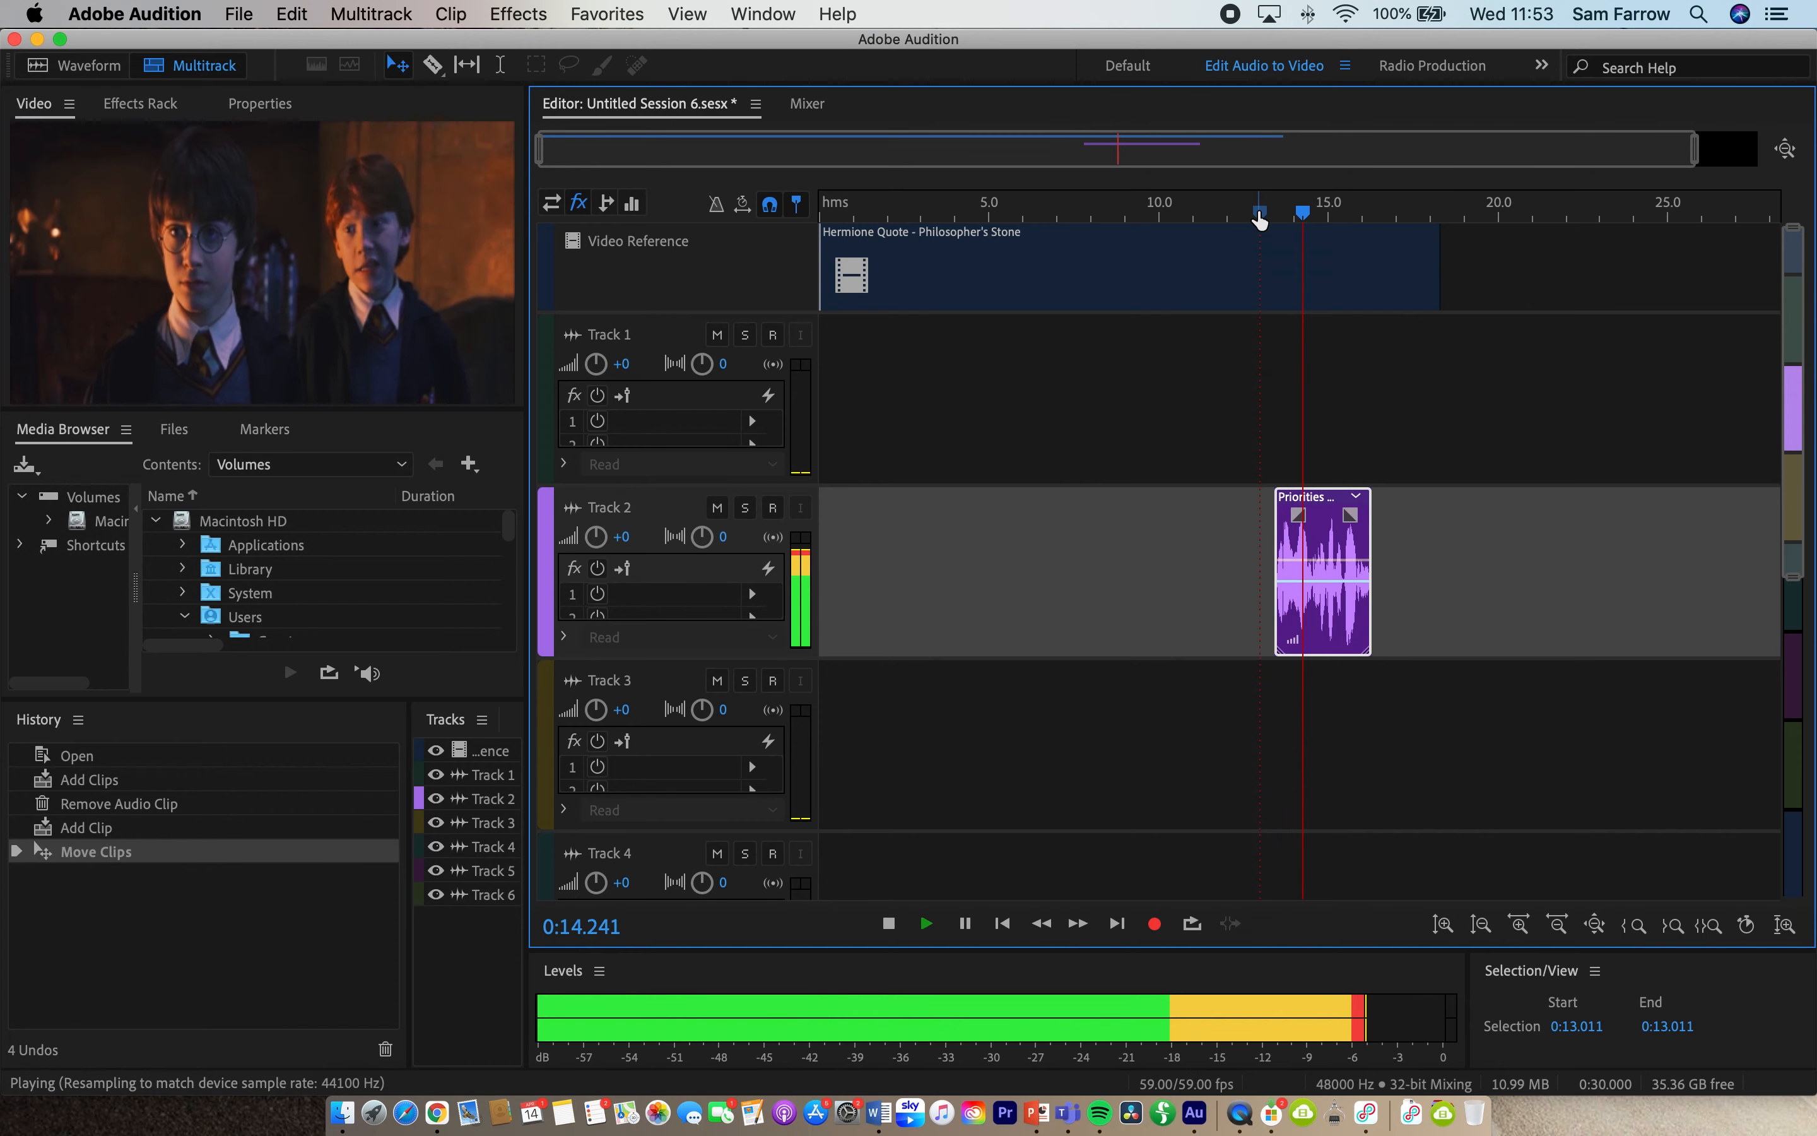
key("space")
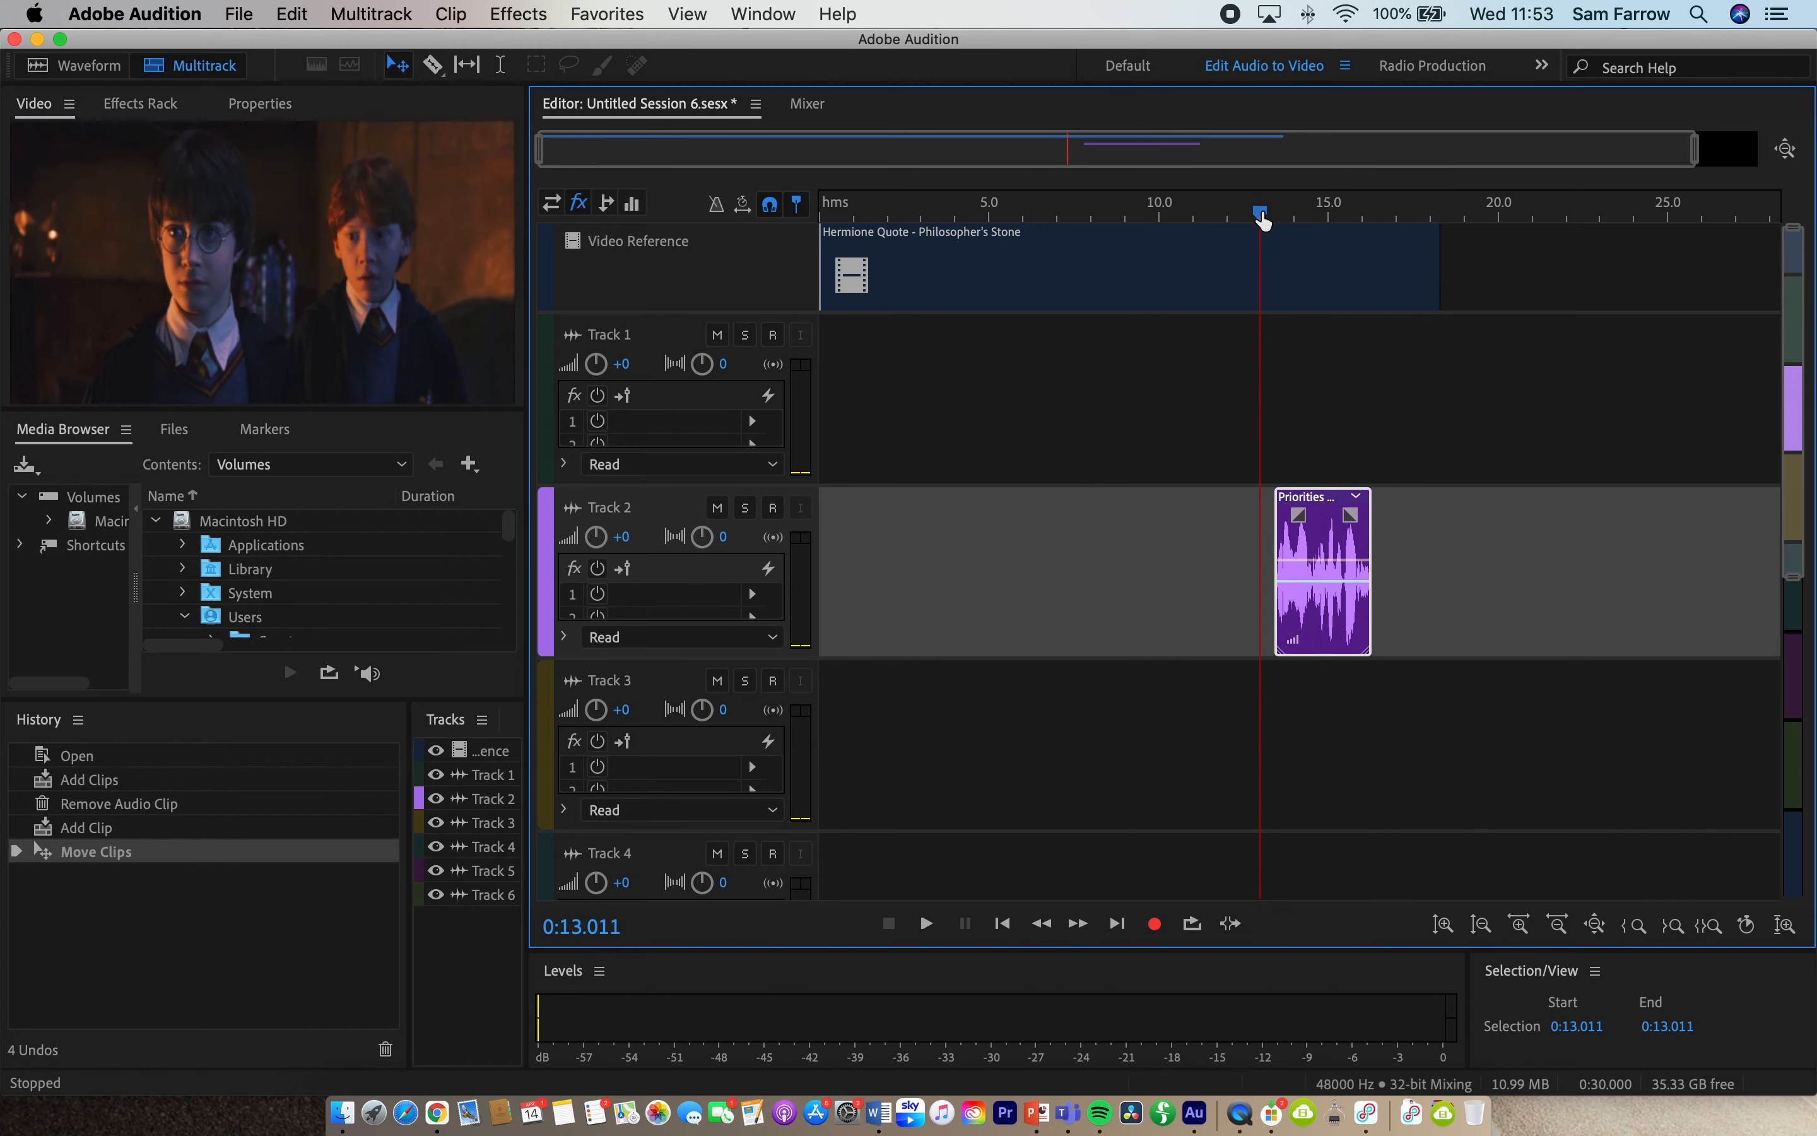
Replay the Priorities clip against the video from about 13 s to check its sync
left_click_drag(1261, 218, 1252, 220)
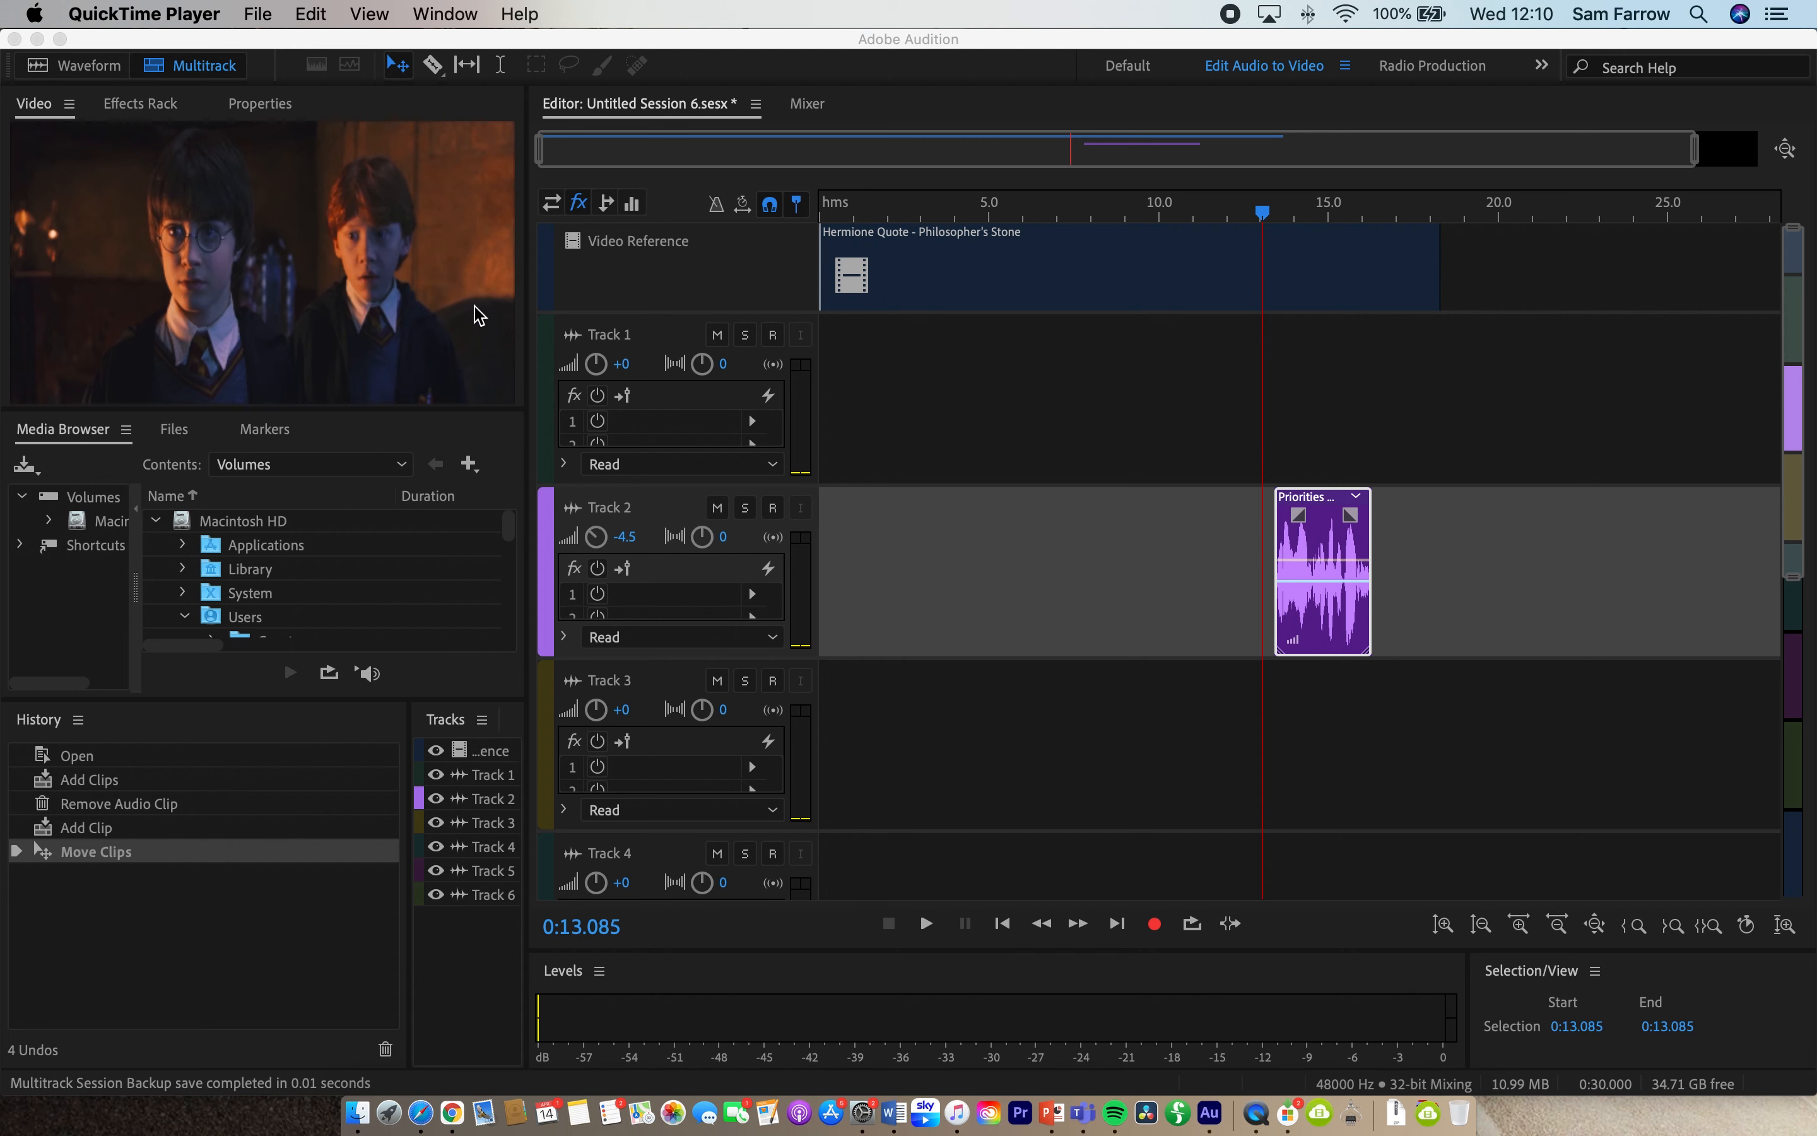
left_click(1263, 216)
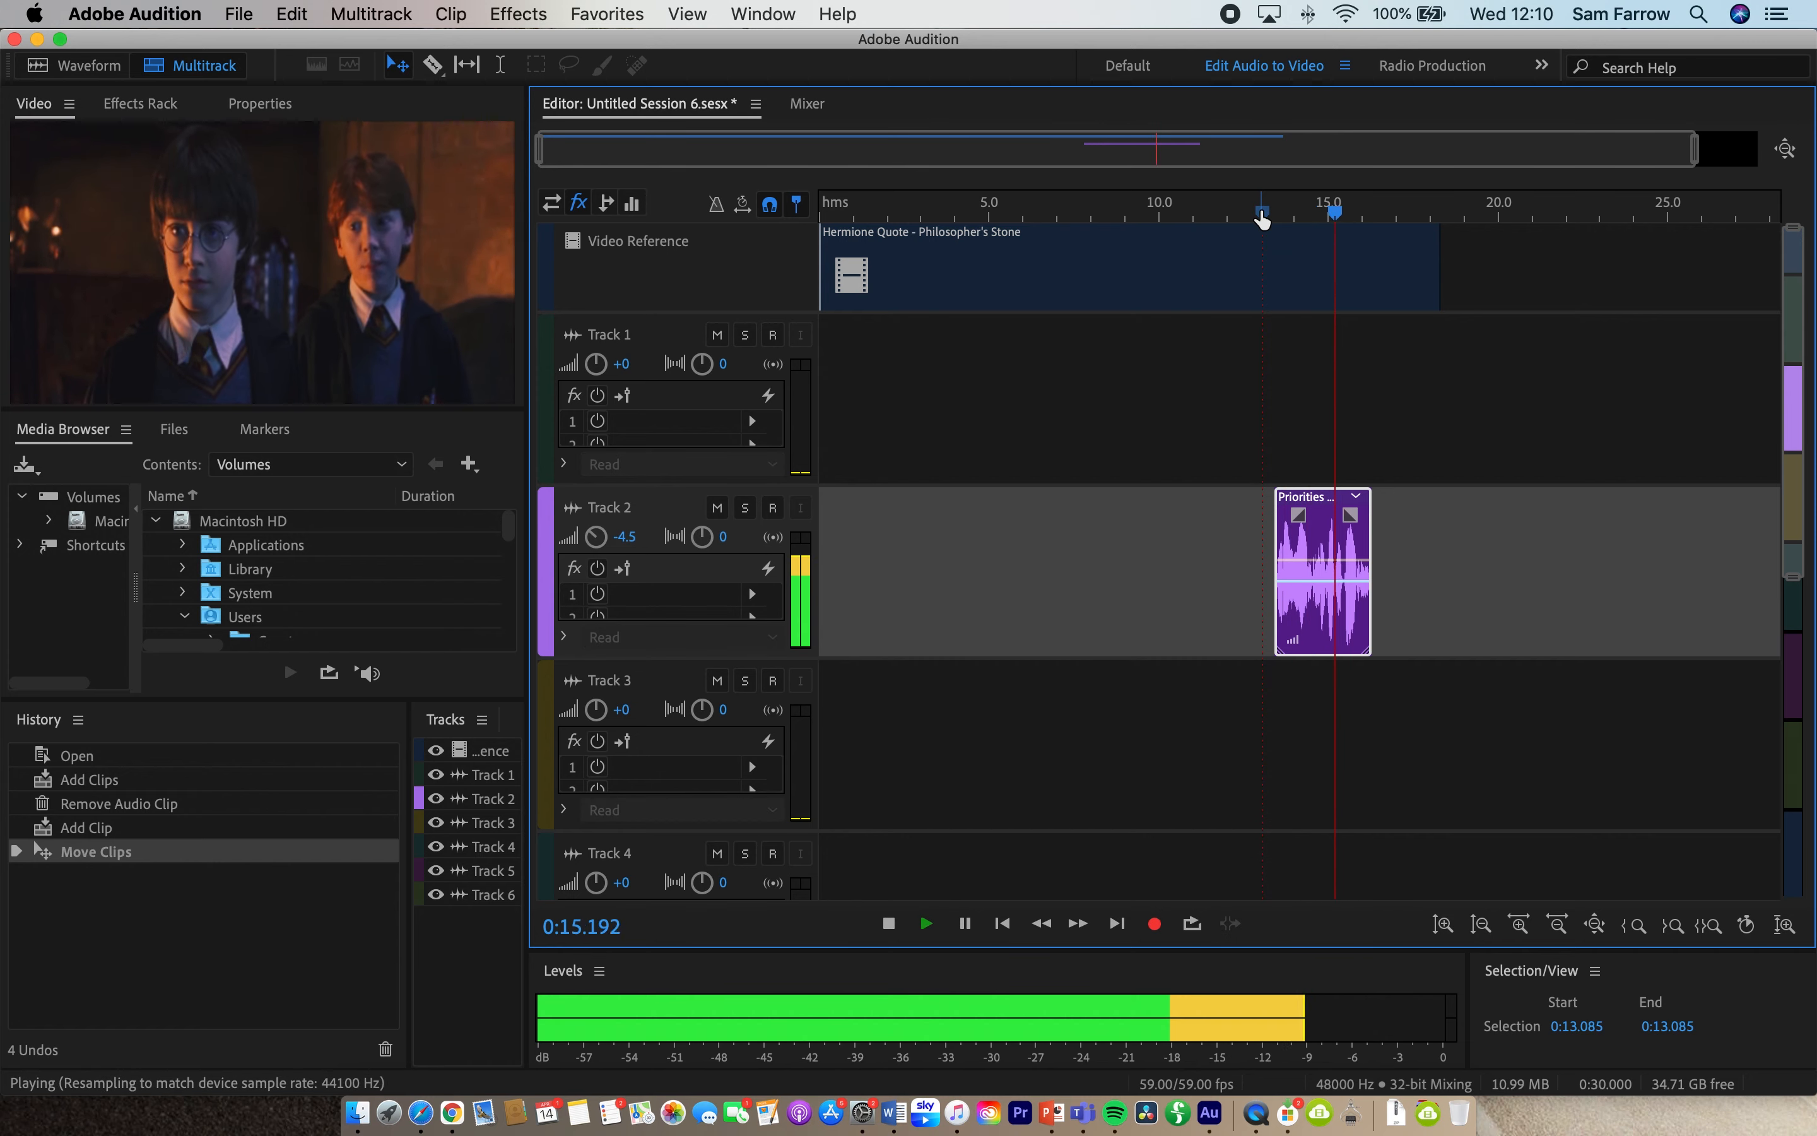
left_click(1257, 365)
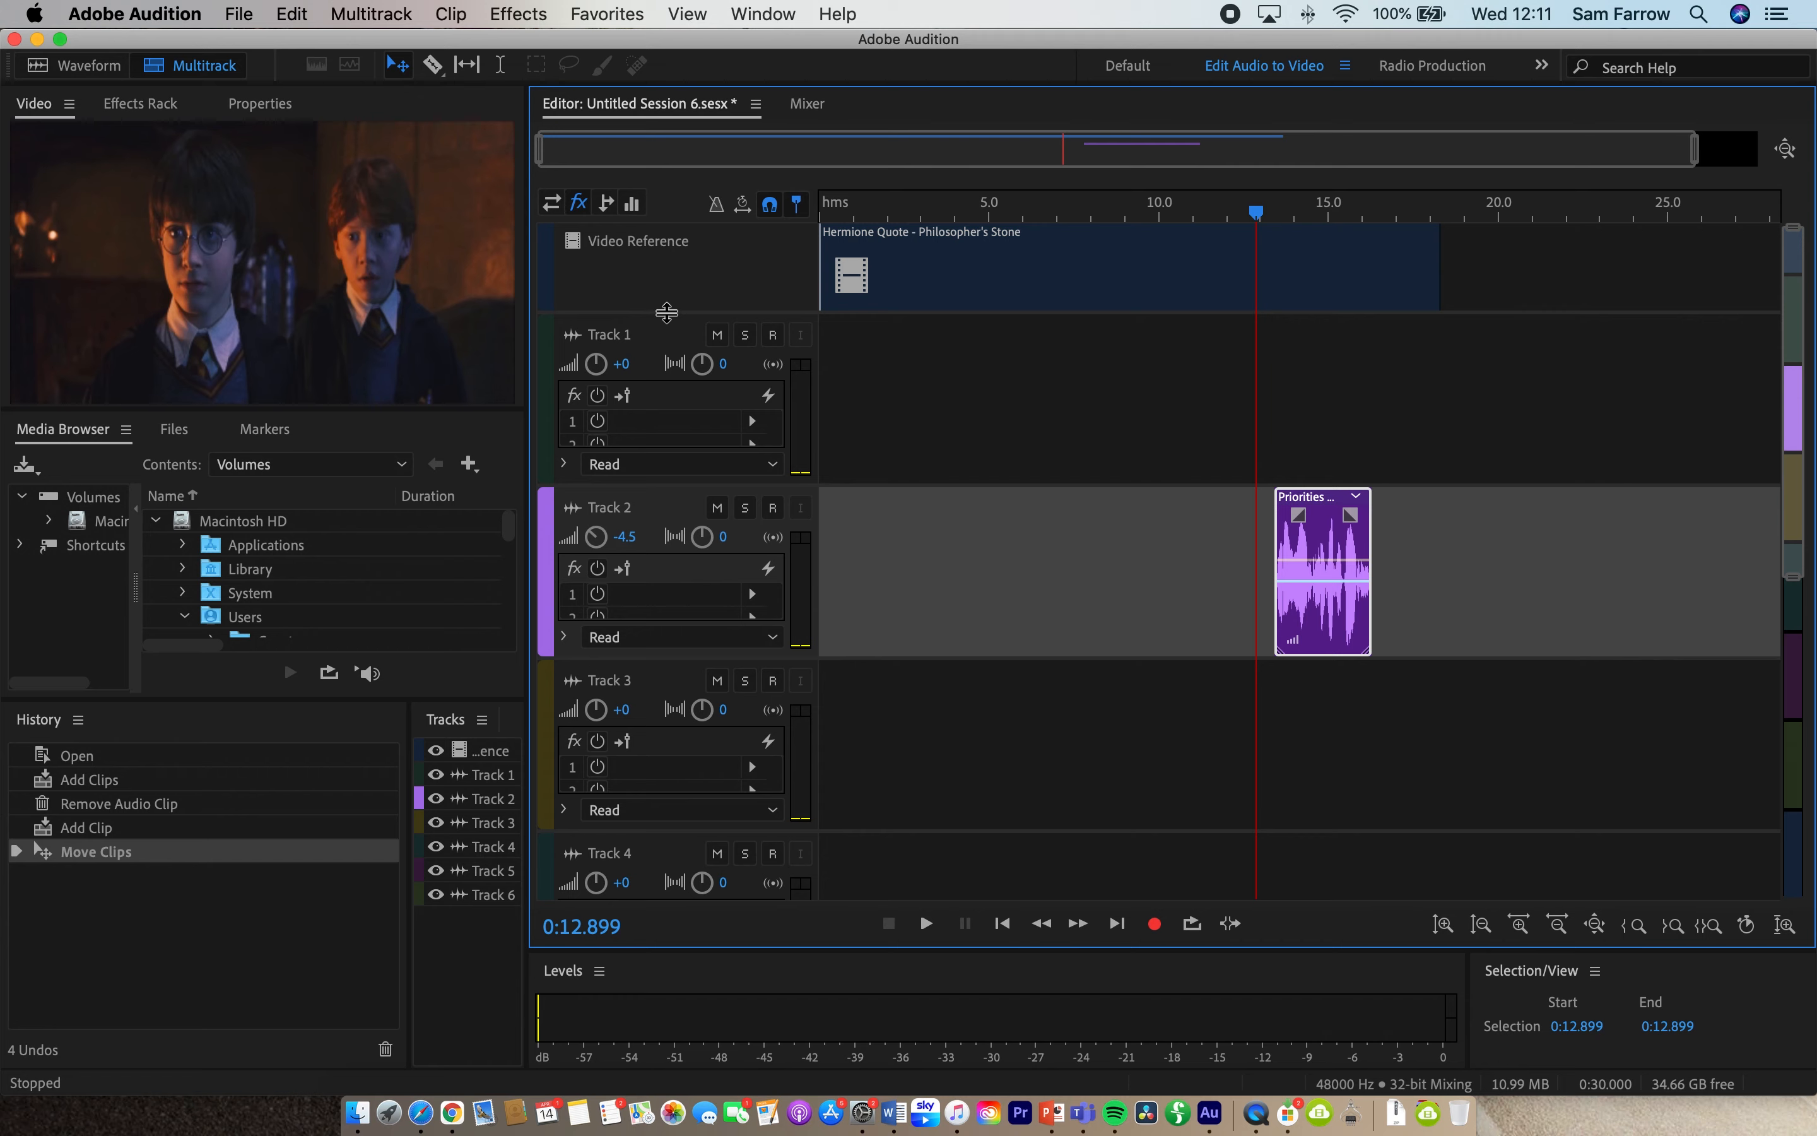
Add a Studio Reverb effect to Track 2
left_click(521, 13)
mouse_move(598, 455)
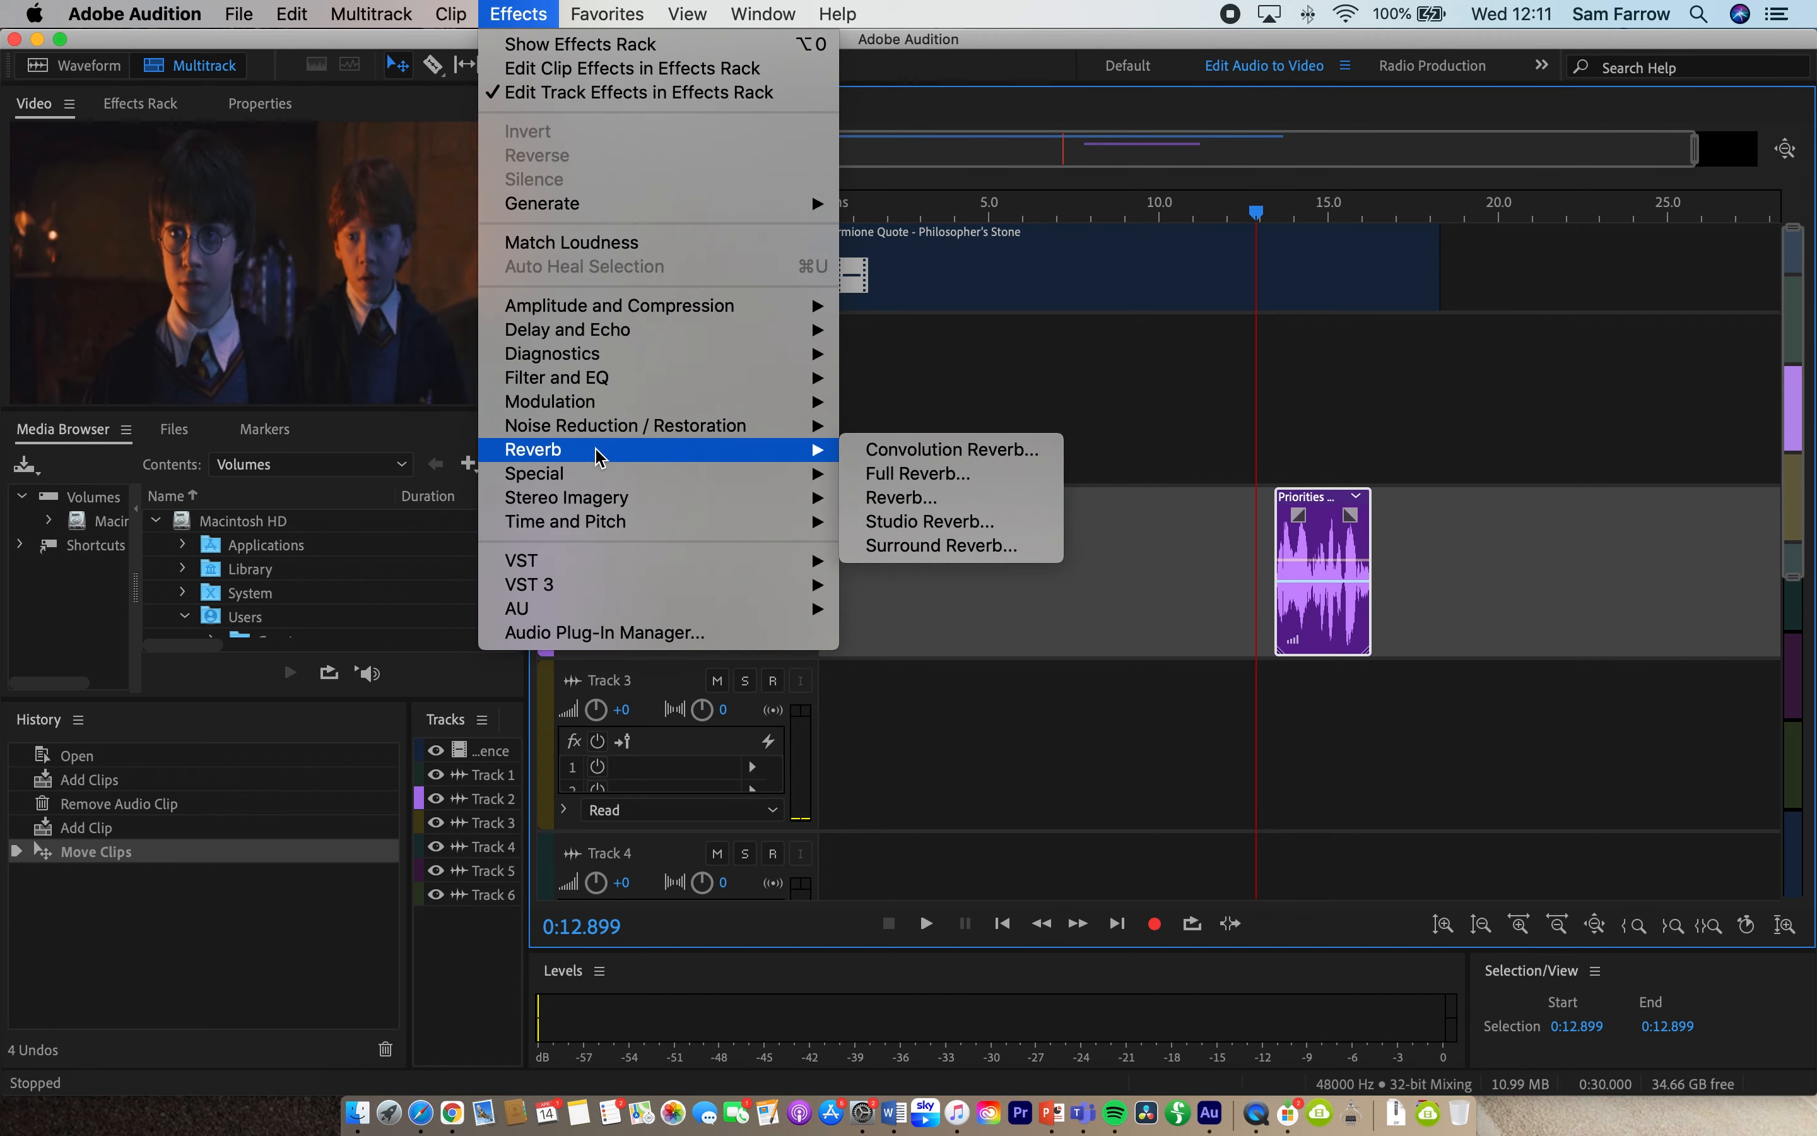
left_click(950, 522)
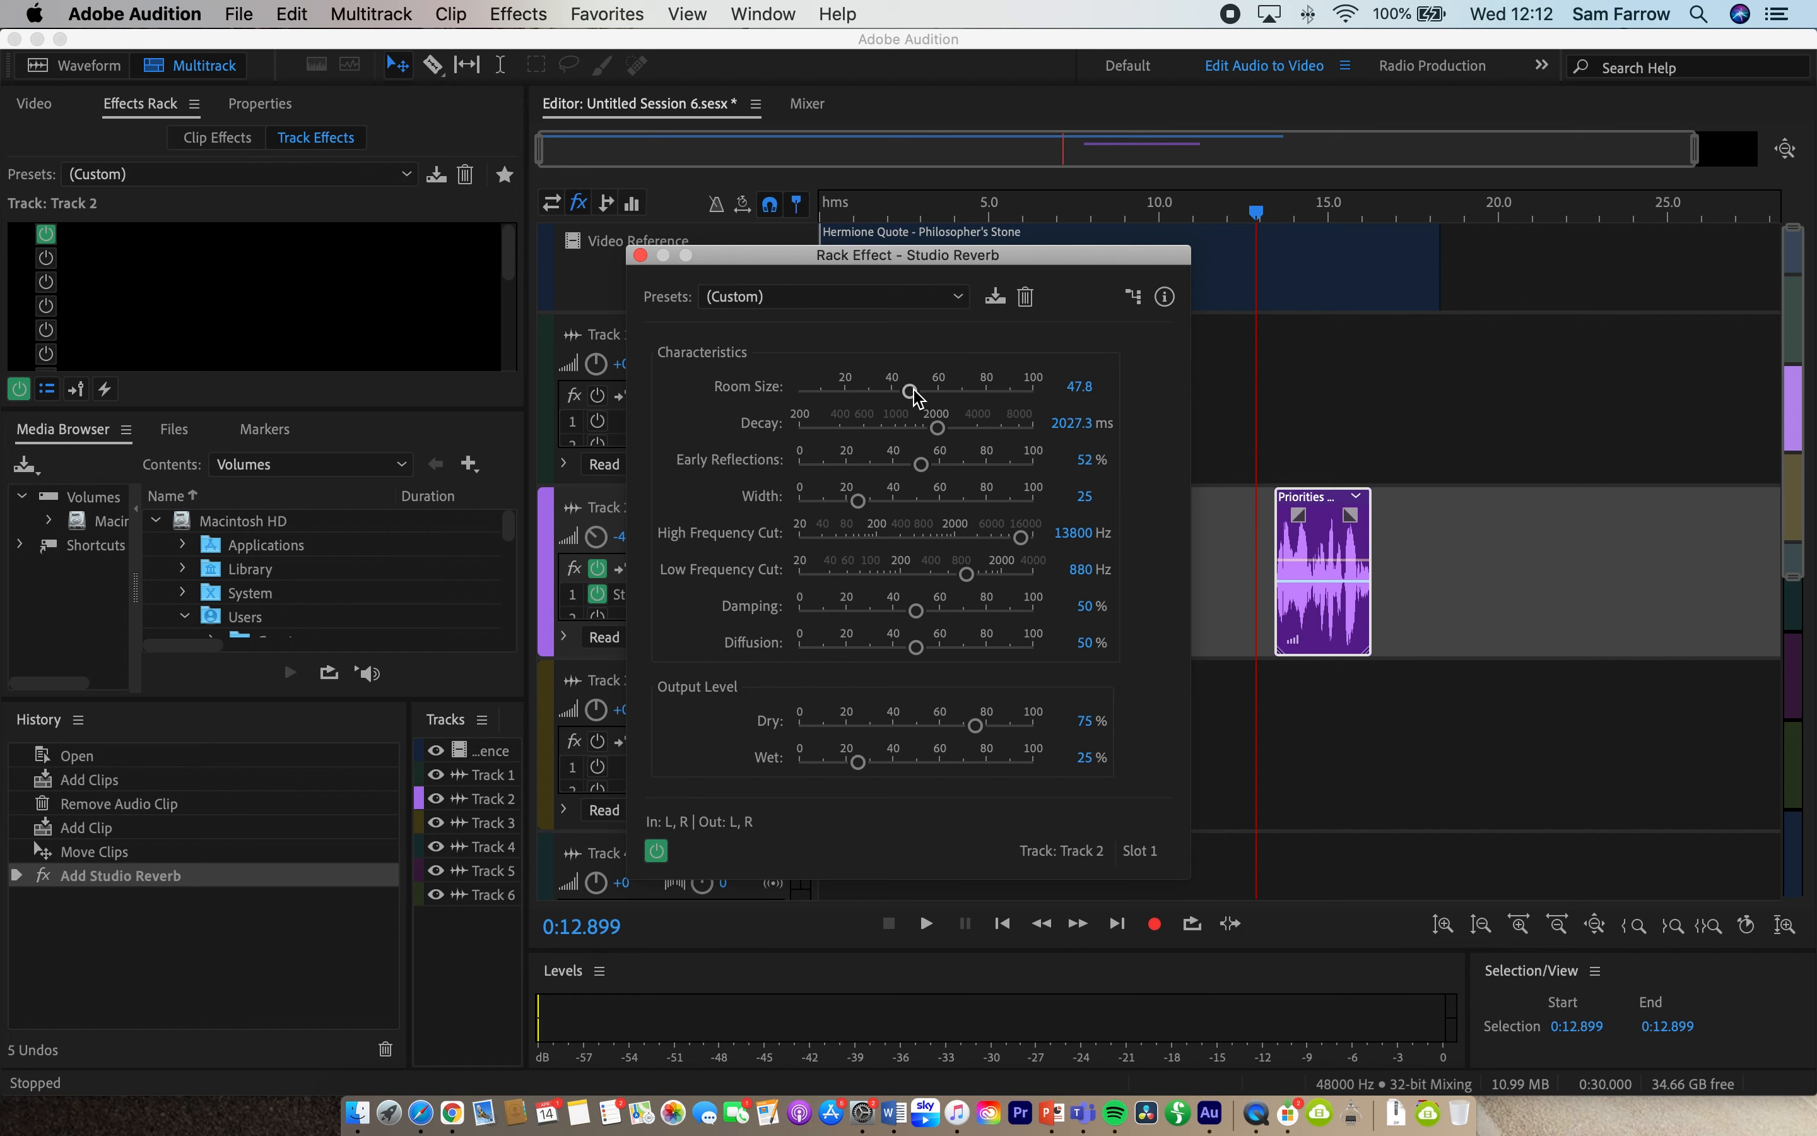
Set the Studio Reverb's room size to 25.9 and decay to 2099.9 ms, and audition it from about 13.1 s
left_click_drag(913, 392, 905, 393)
left_click_drag(907, 401, 867, 403)
left_click_drag(934, 428, 936, 427)
left_click_drag(1258, 214, 1266, 217)
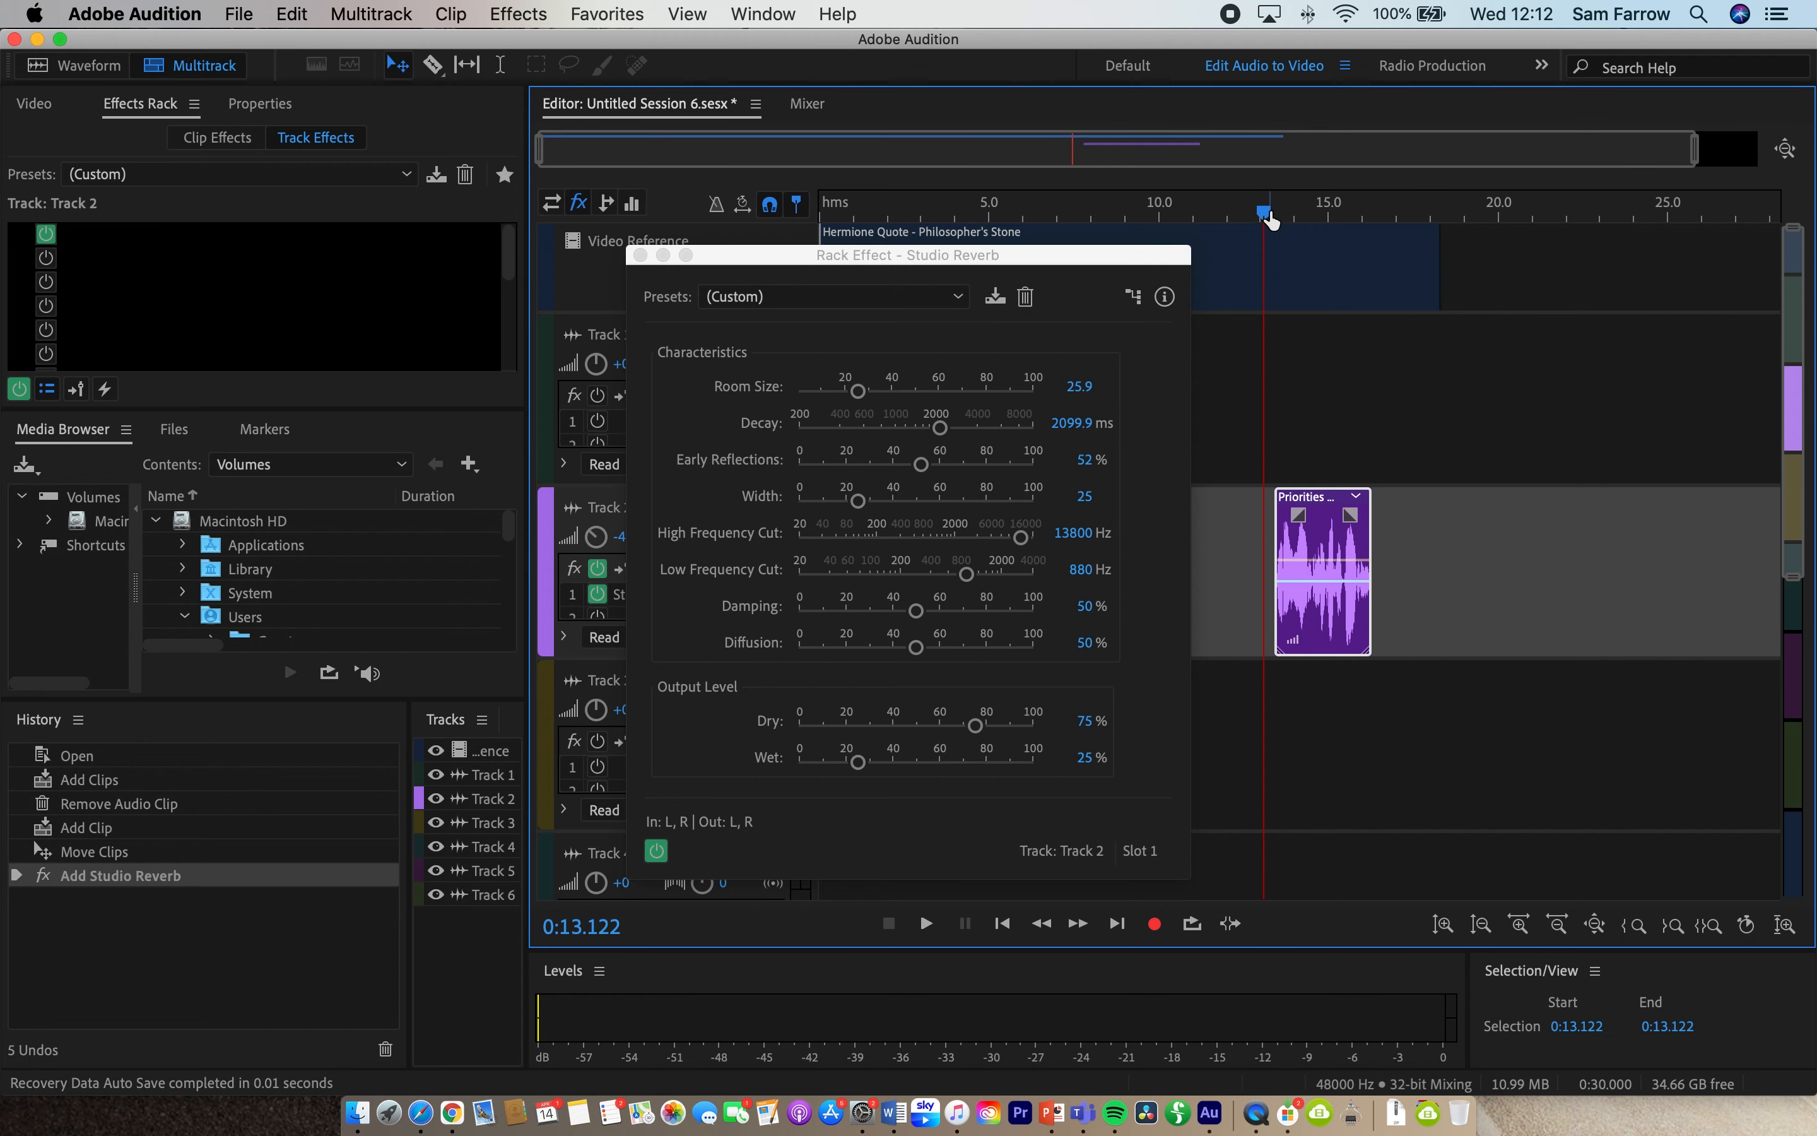
key("space")
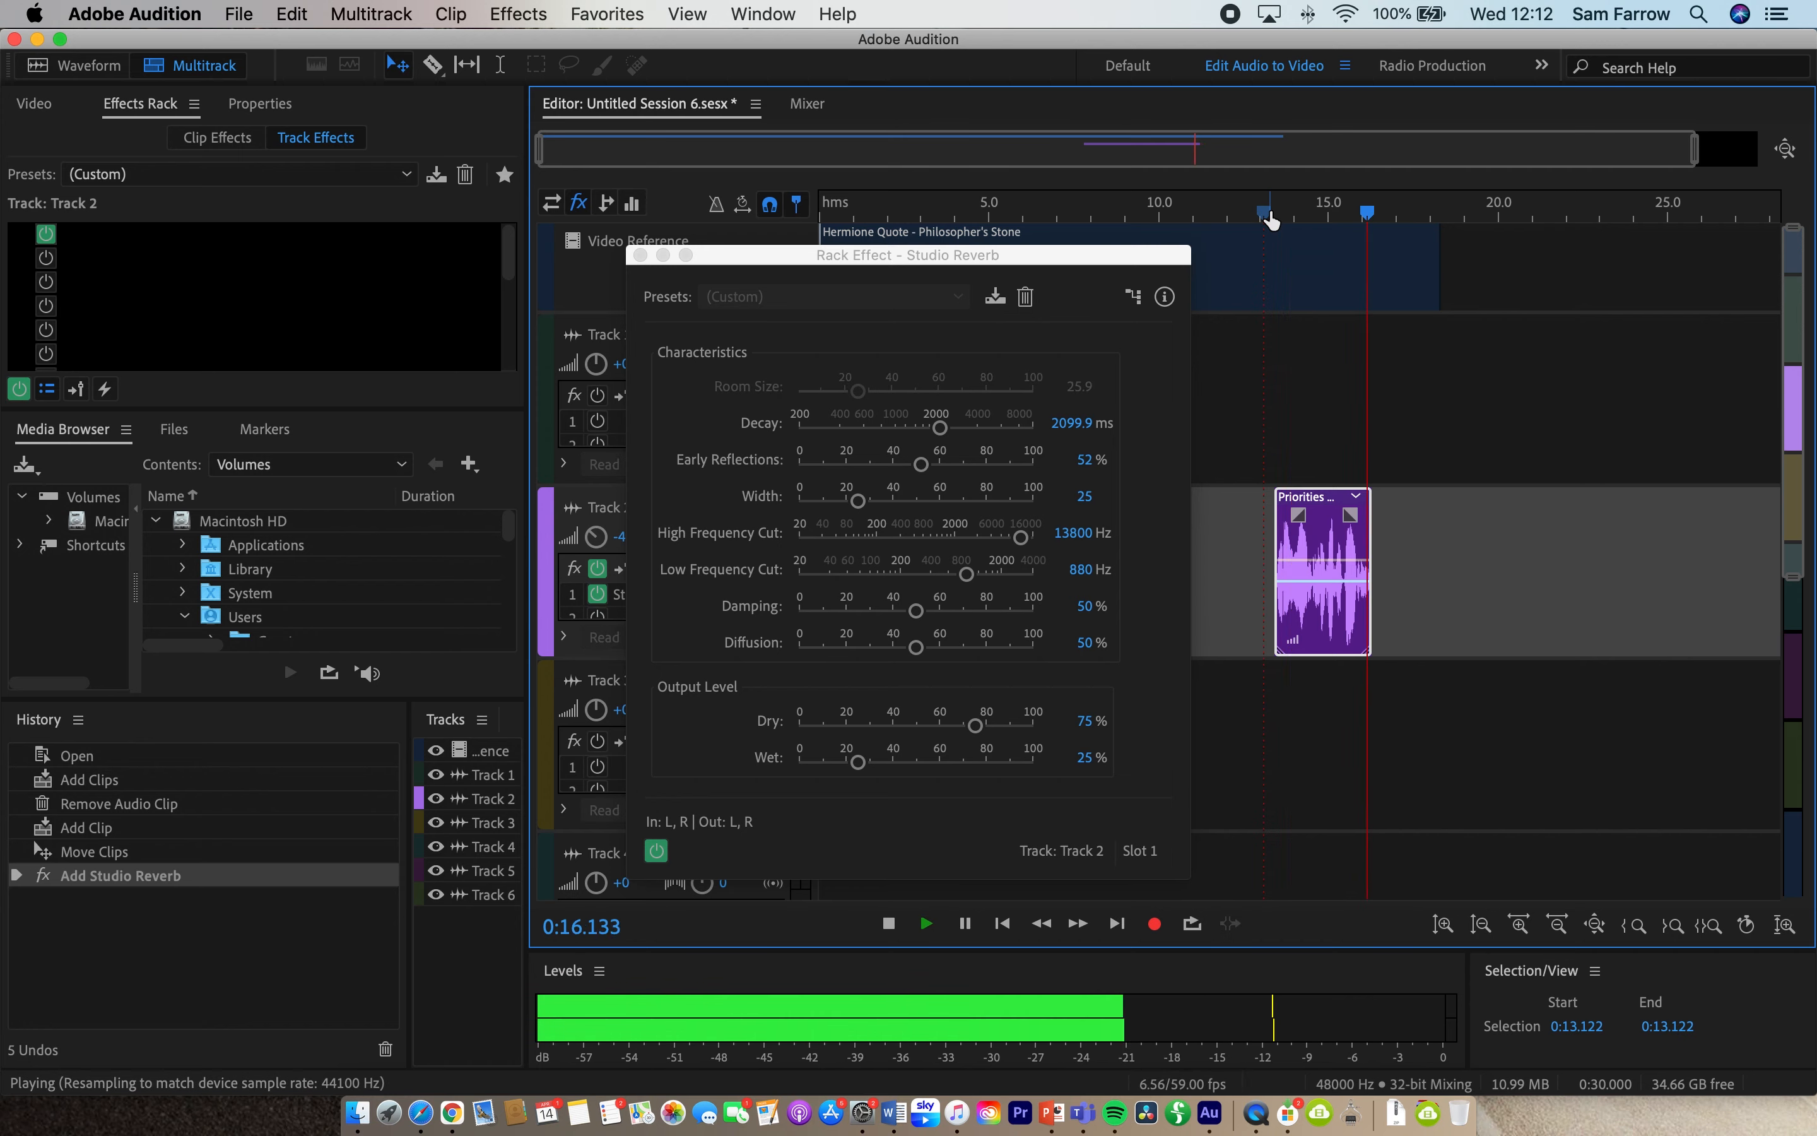
Set the Studio Reverb's room size to 24.4 and audition the Priorities clip from about 13 s
key("space")
left_click(1268, 216)
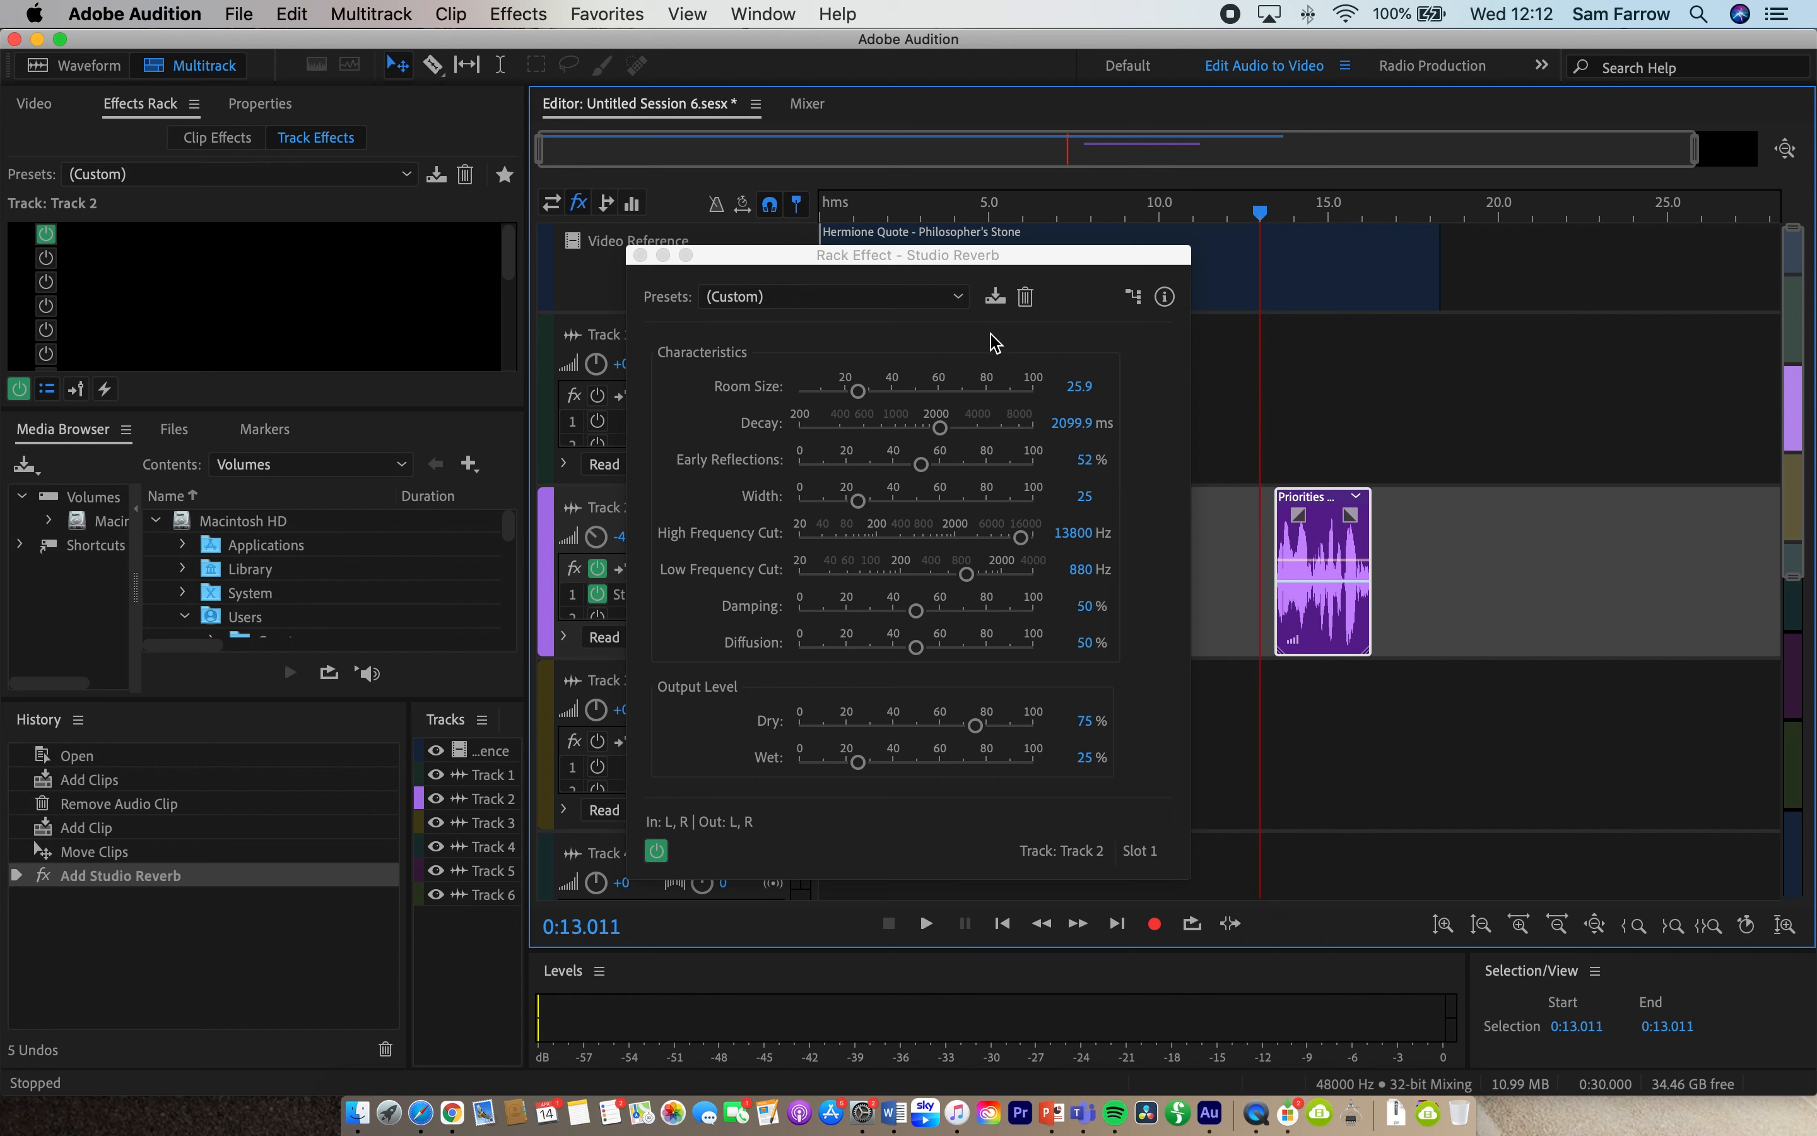
left_click(857, 392)
left_click(857, 394)
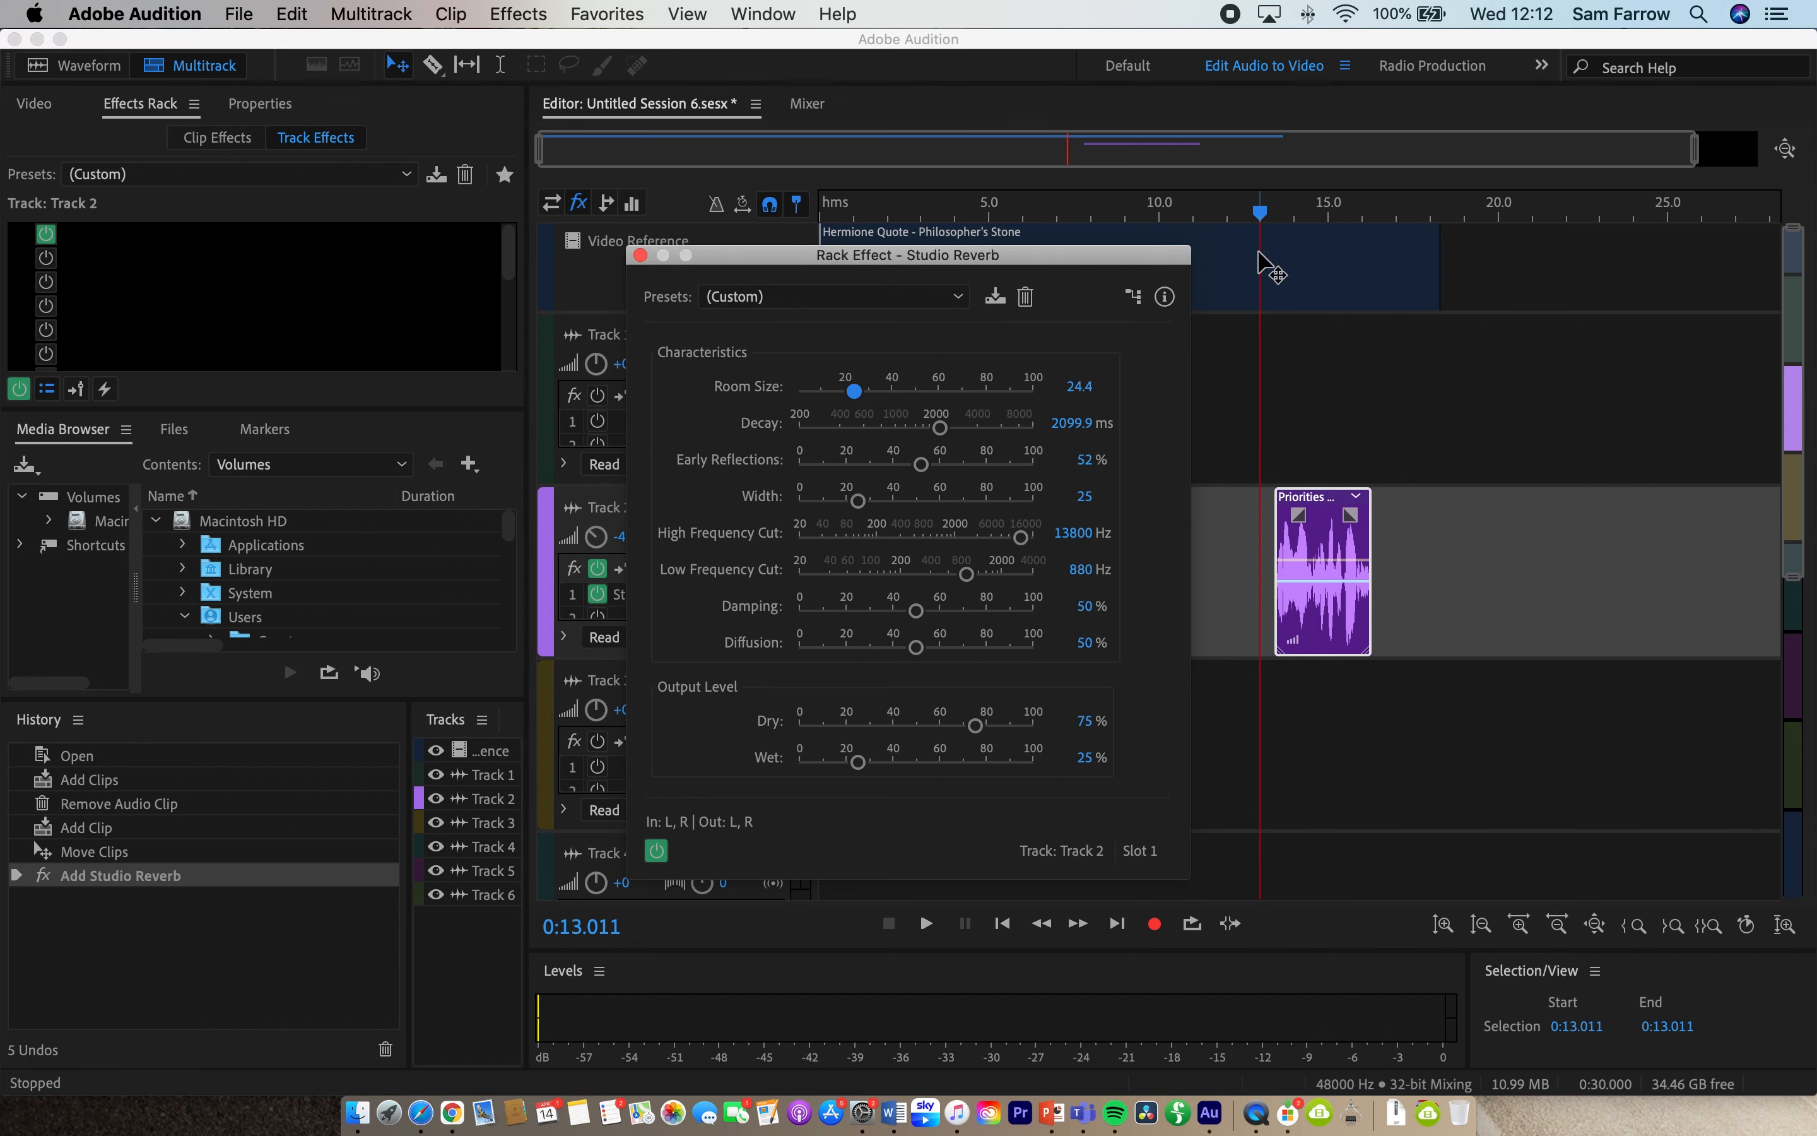
left_click(1261, 214)
key("space")
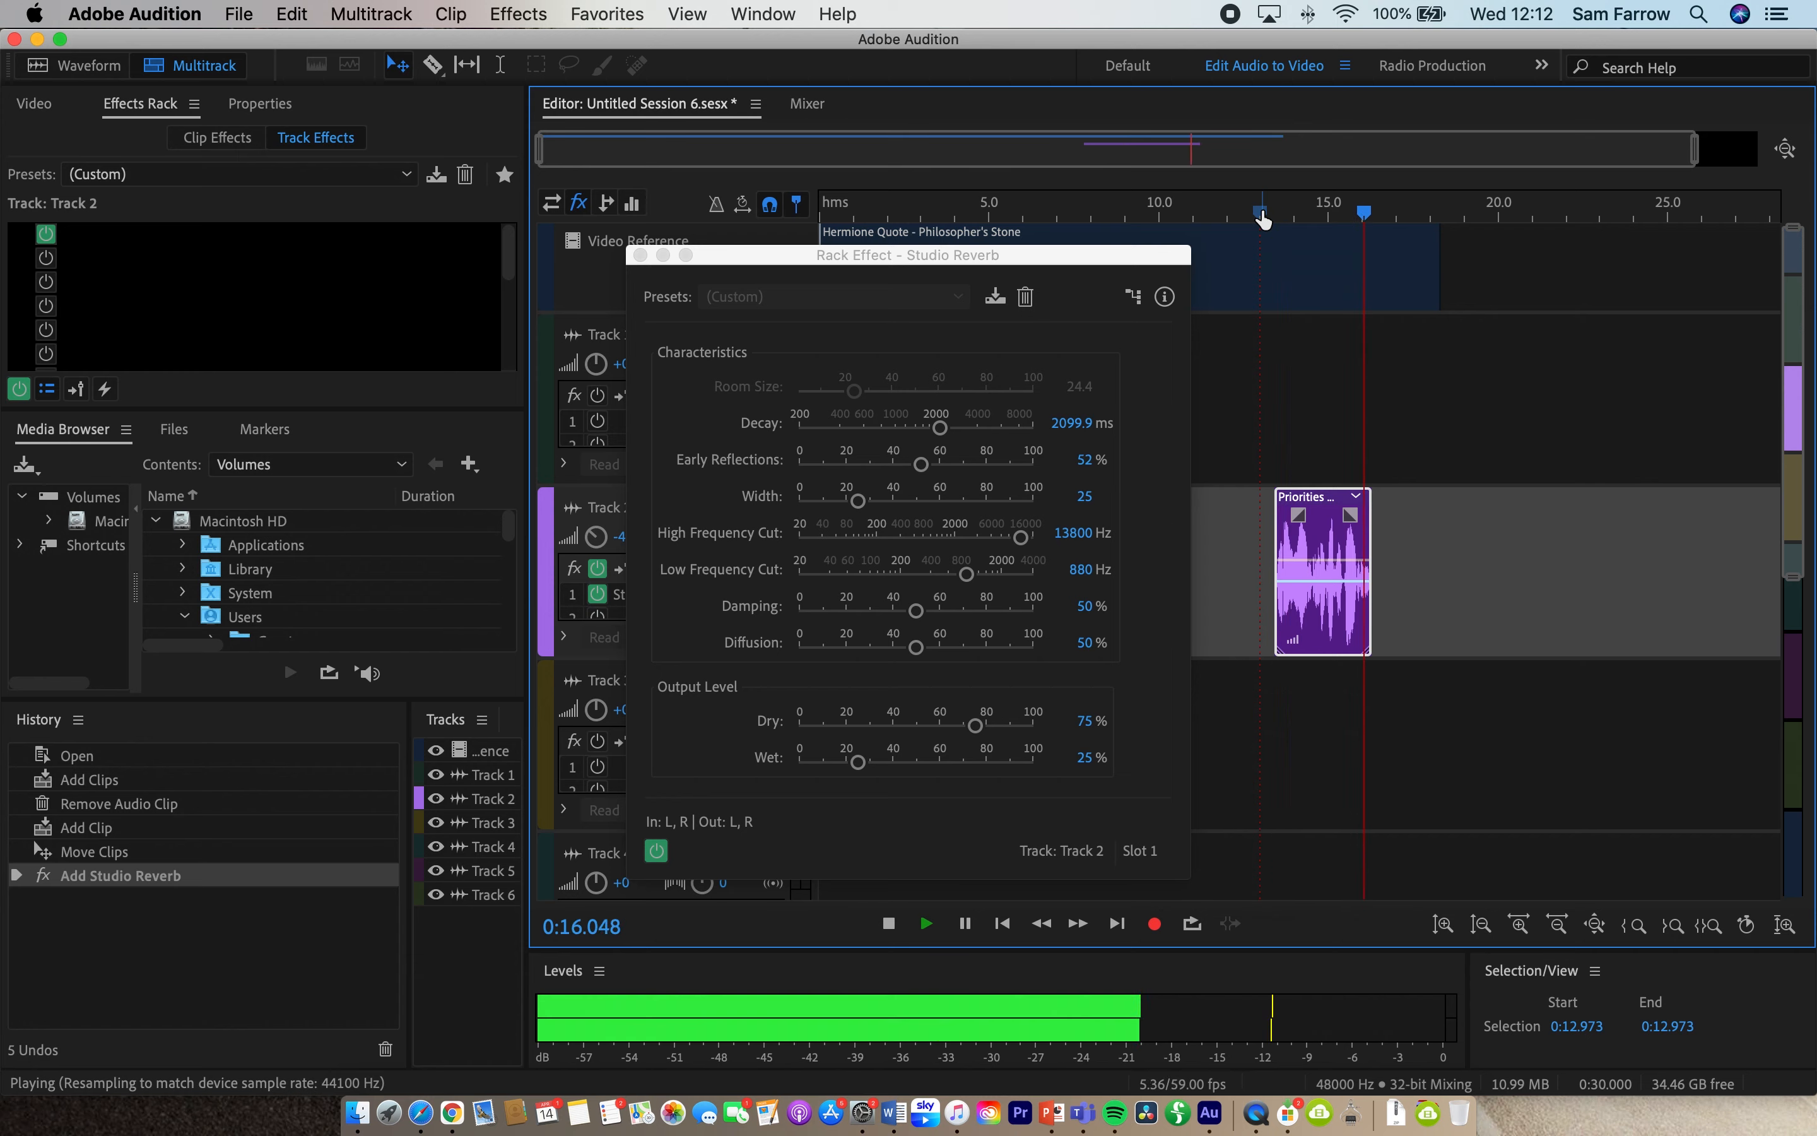
key("space")
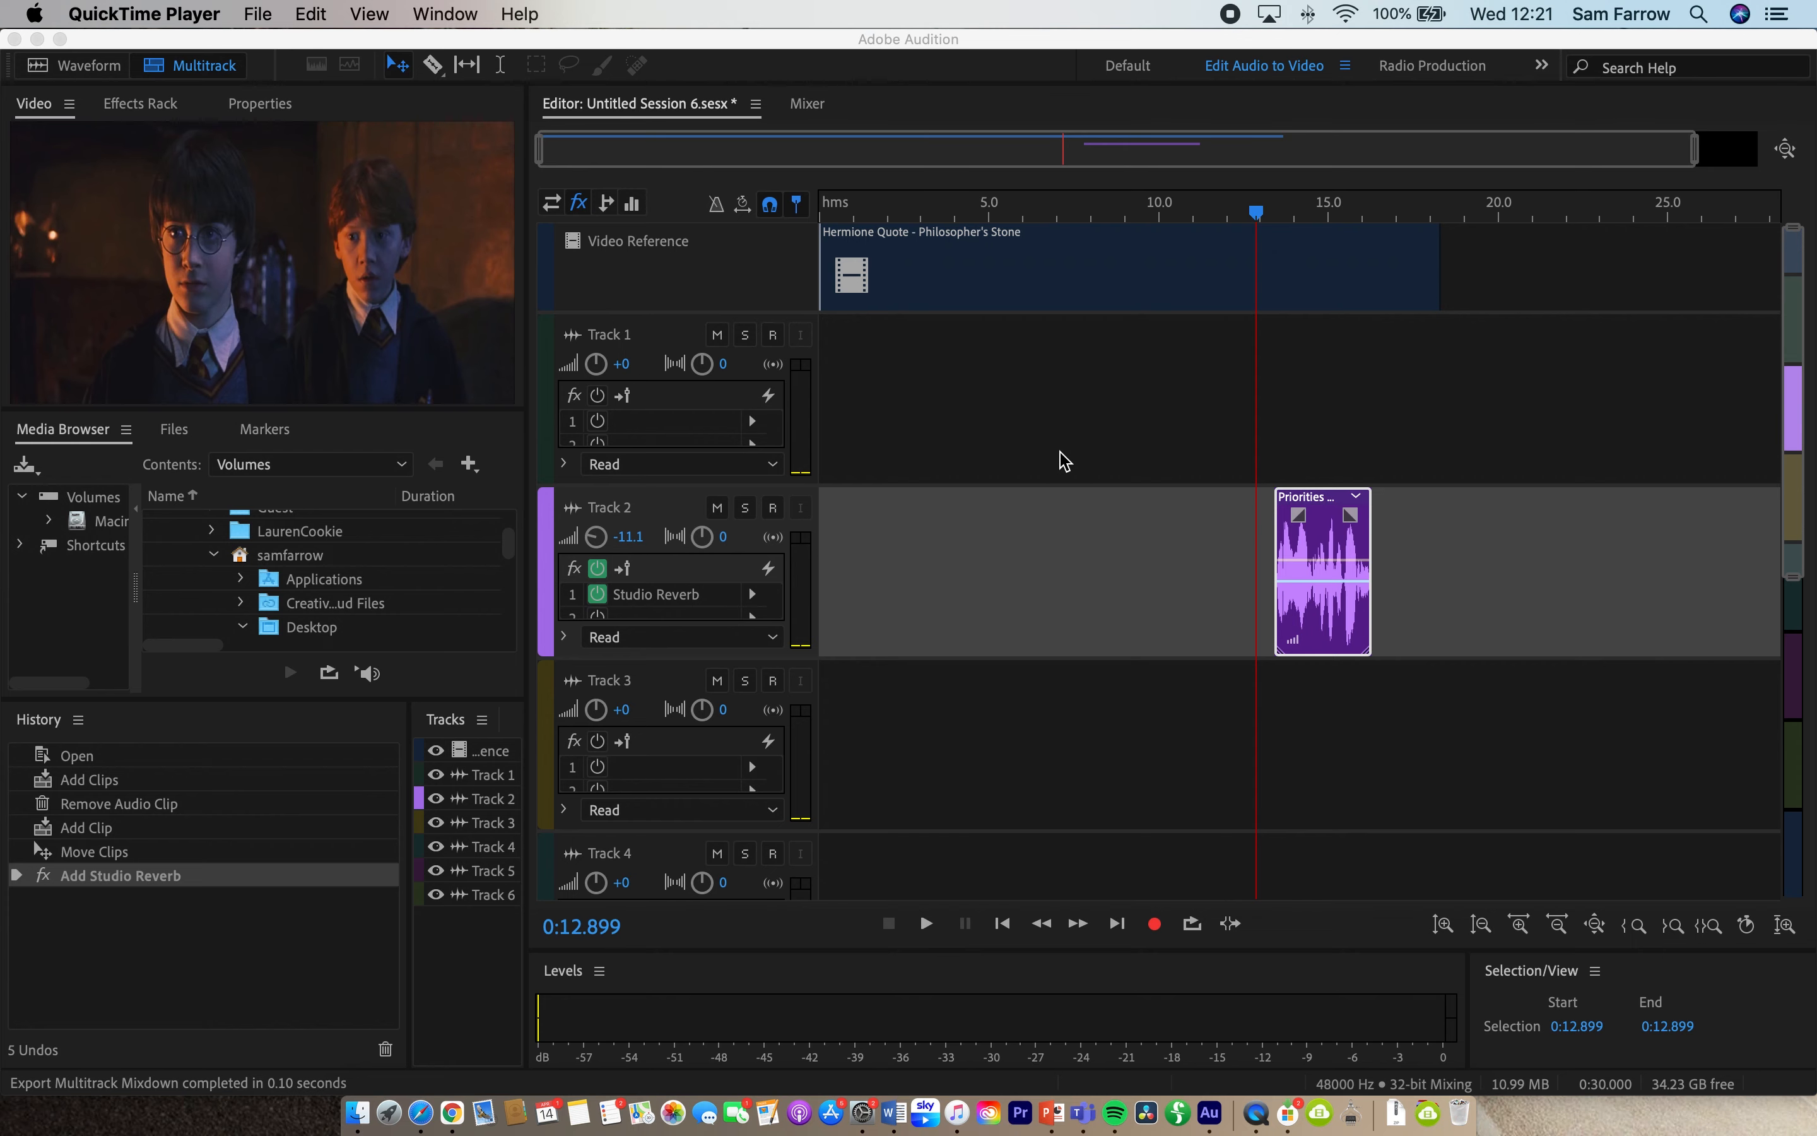
Export a multitrack mixdown of the selected clips in MP3 Audio format, named ADR 4 Prem Pro.mp3
left_click(256, 13)
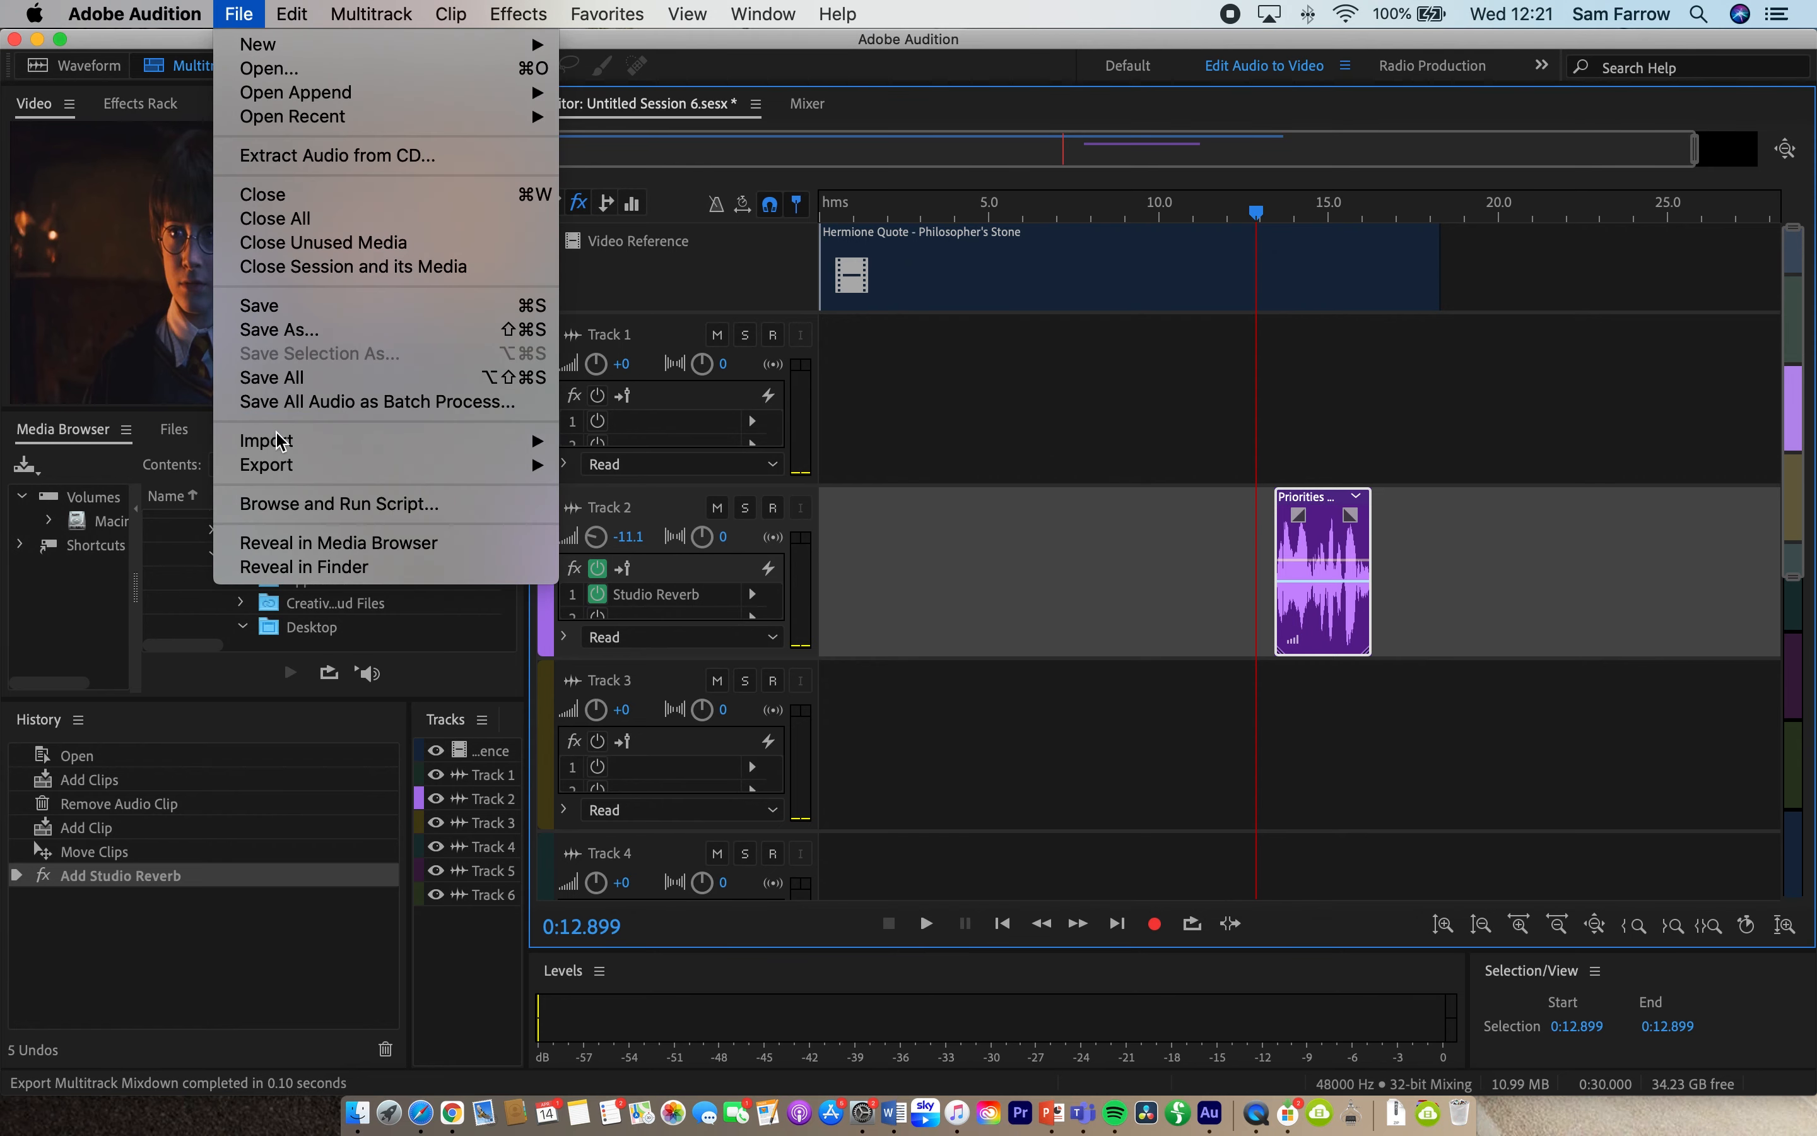
mouse_move(335, 467)
mouse_move(697, 587)
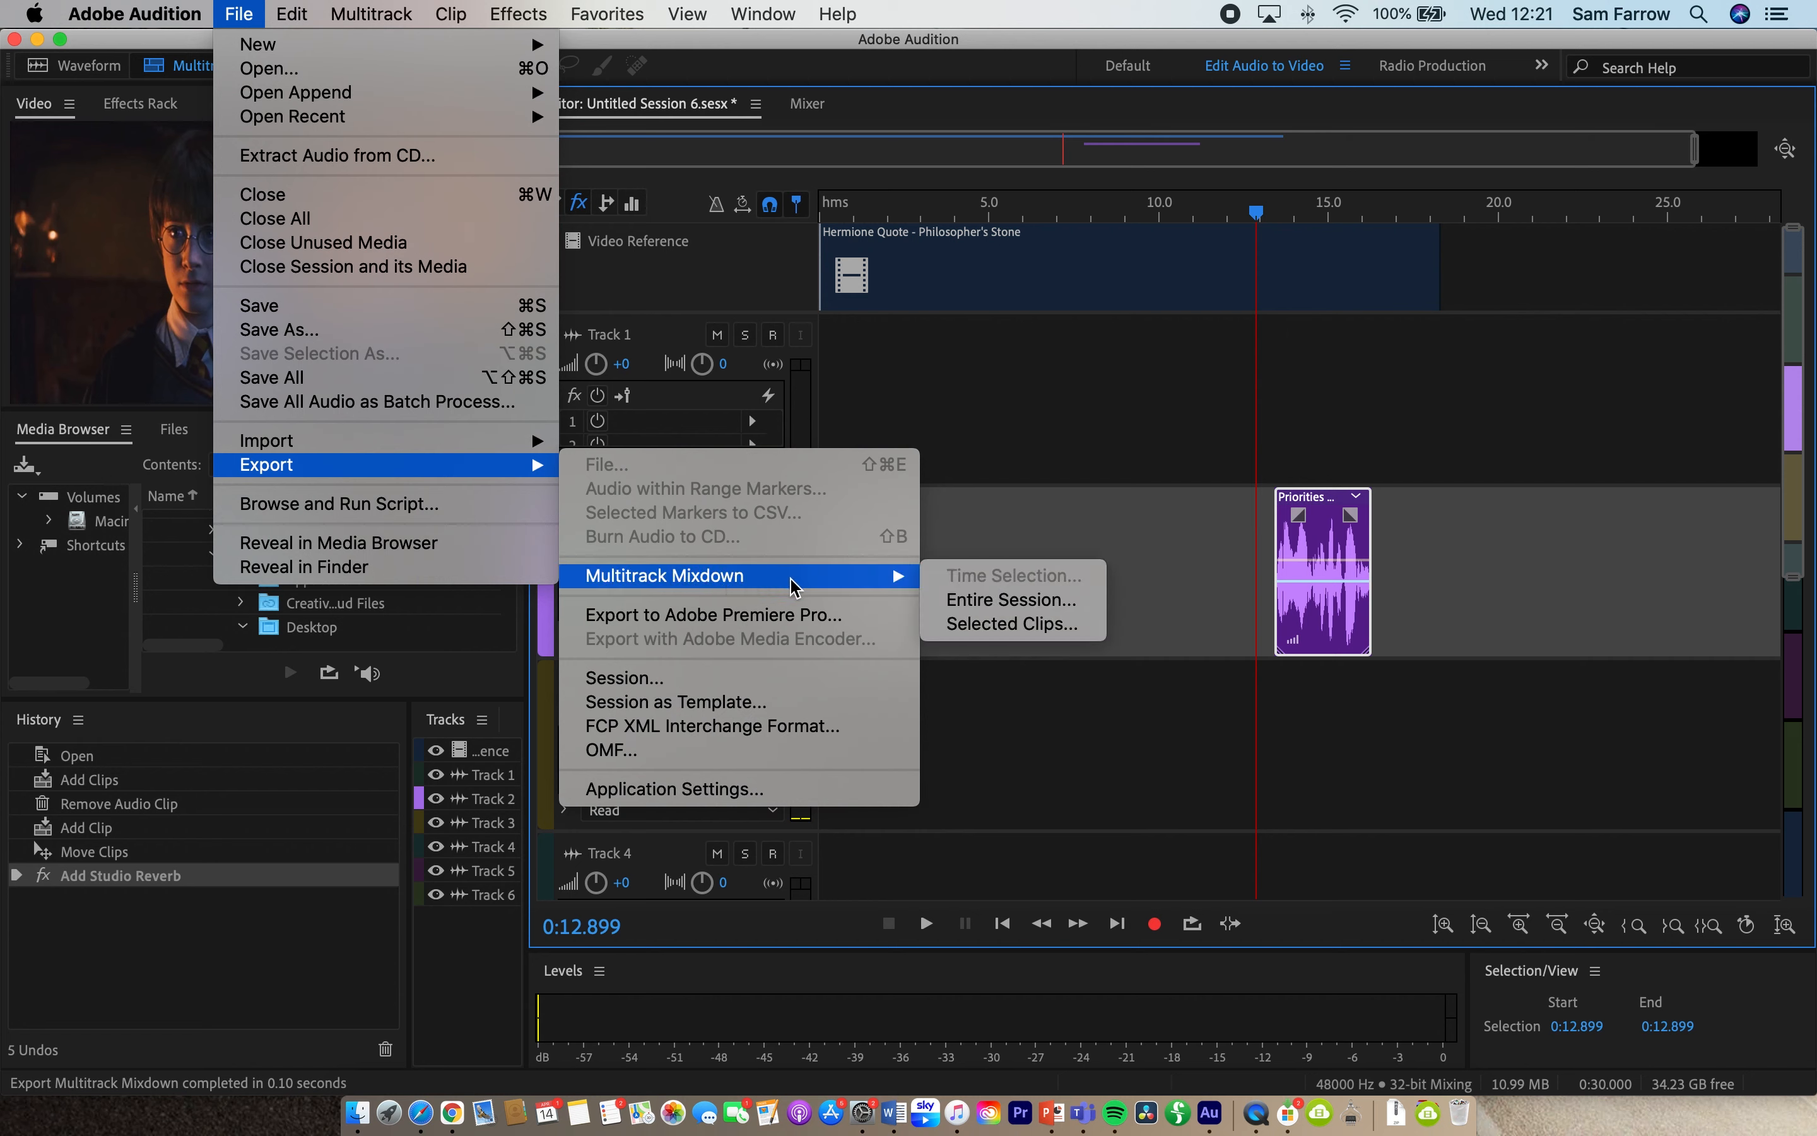
left_click(1023, 632)
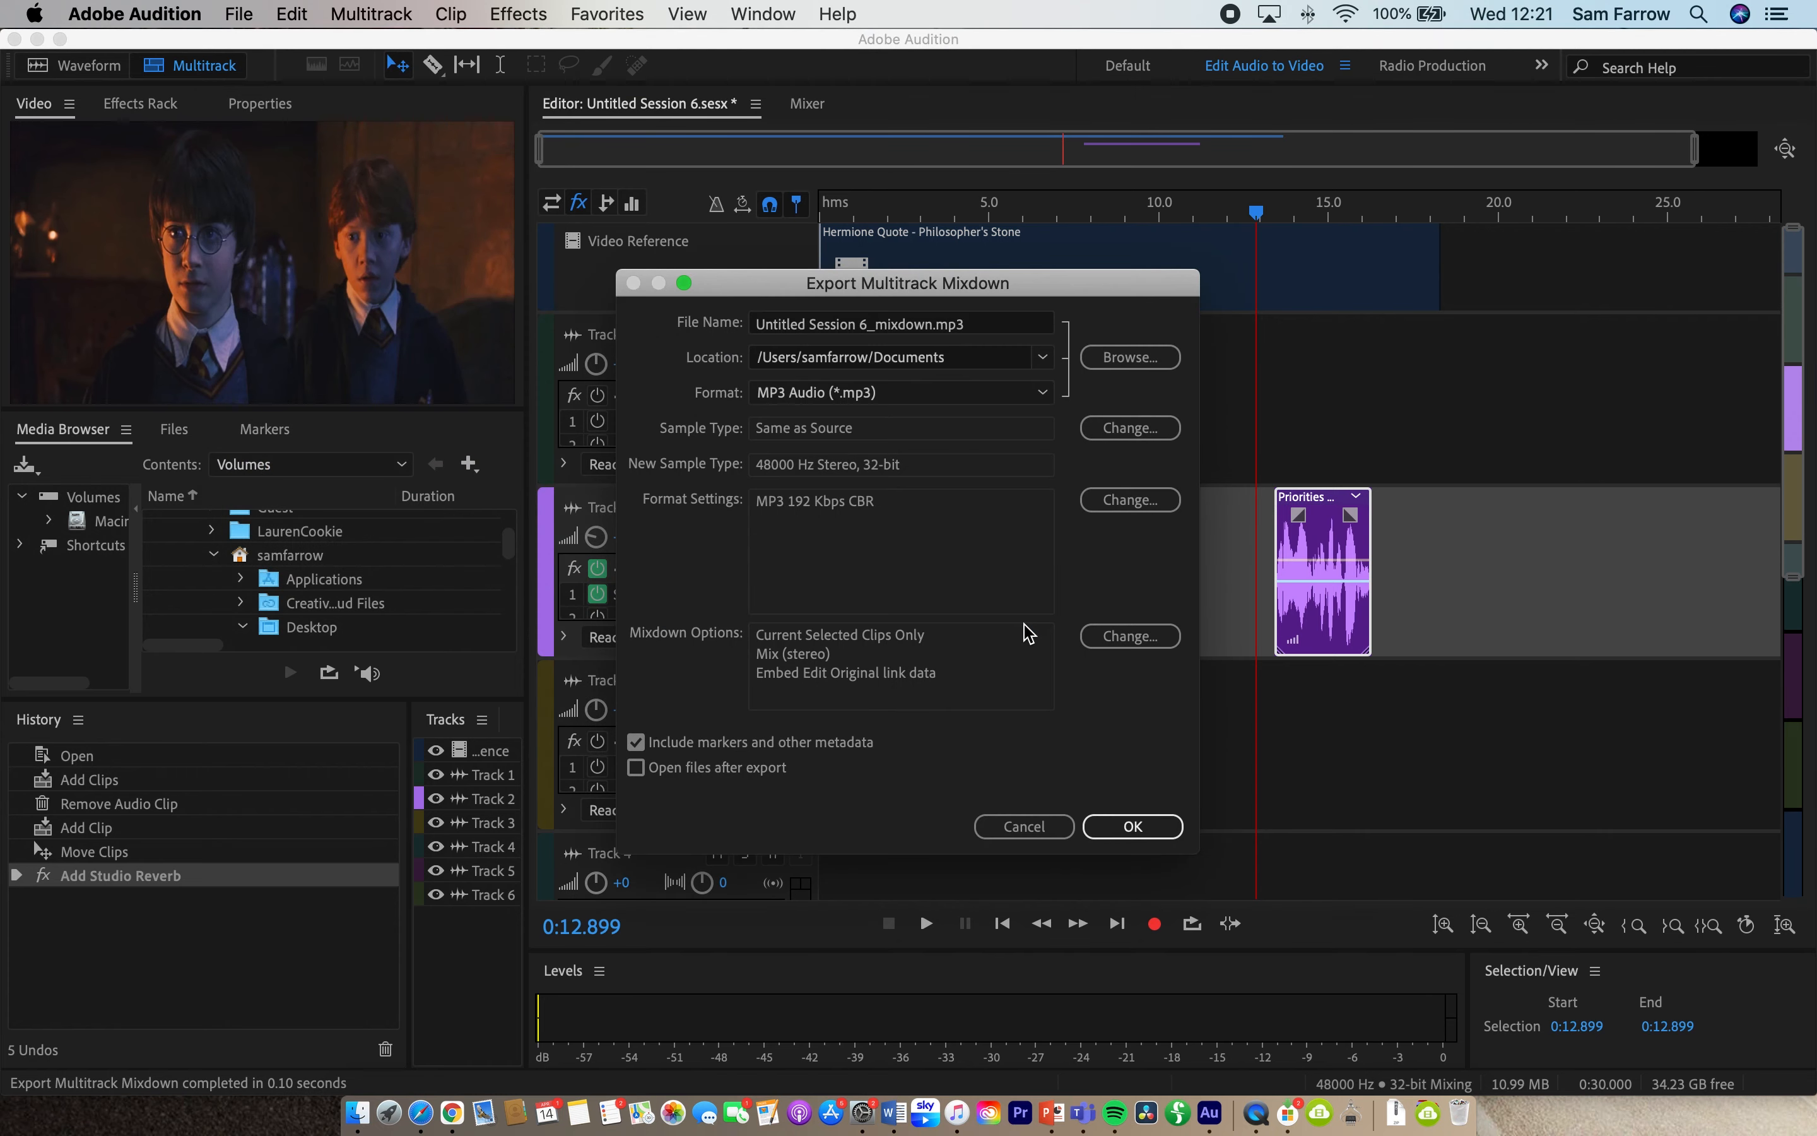
left_click(939, 323)
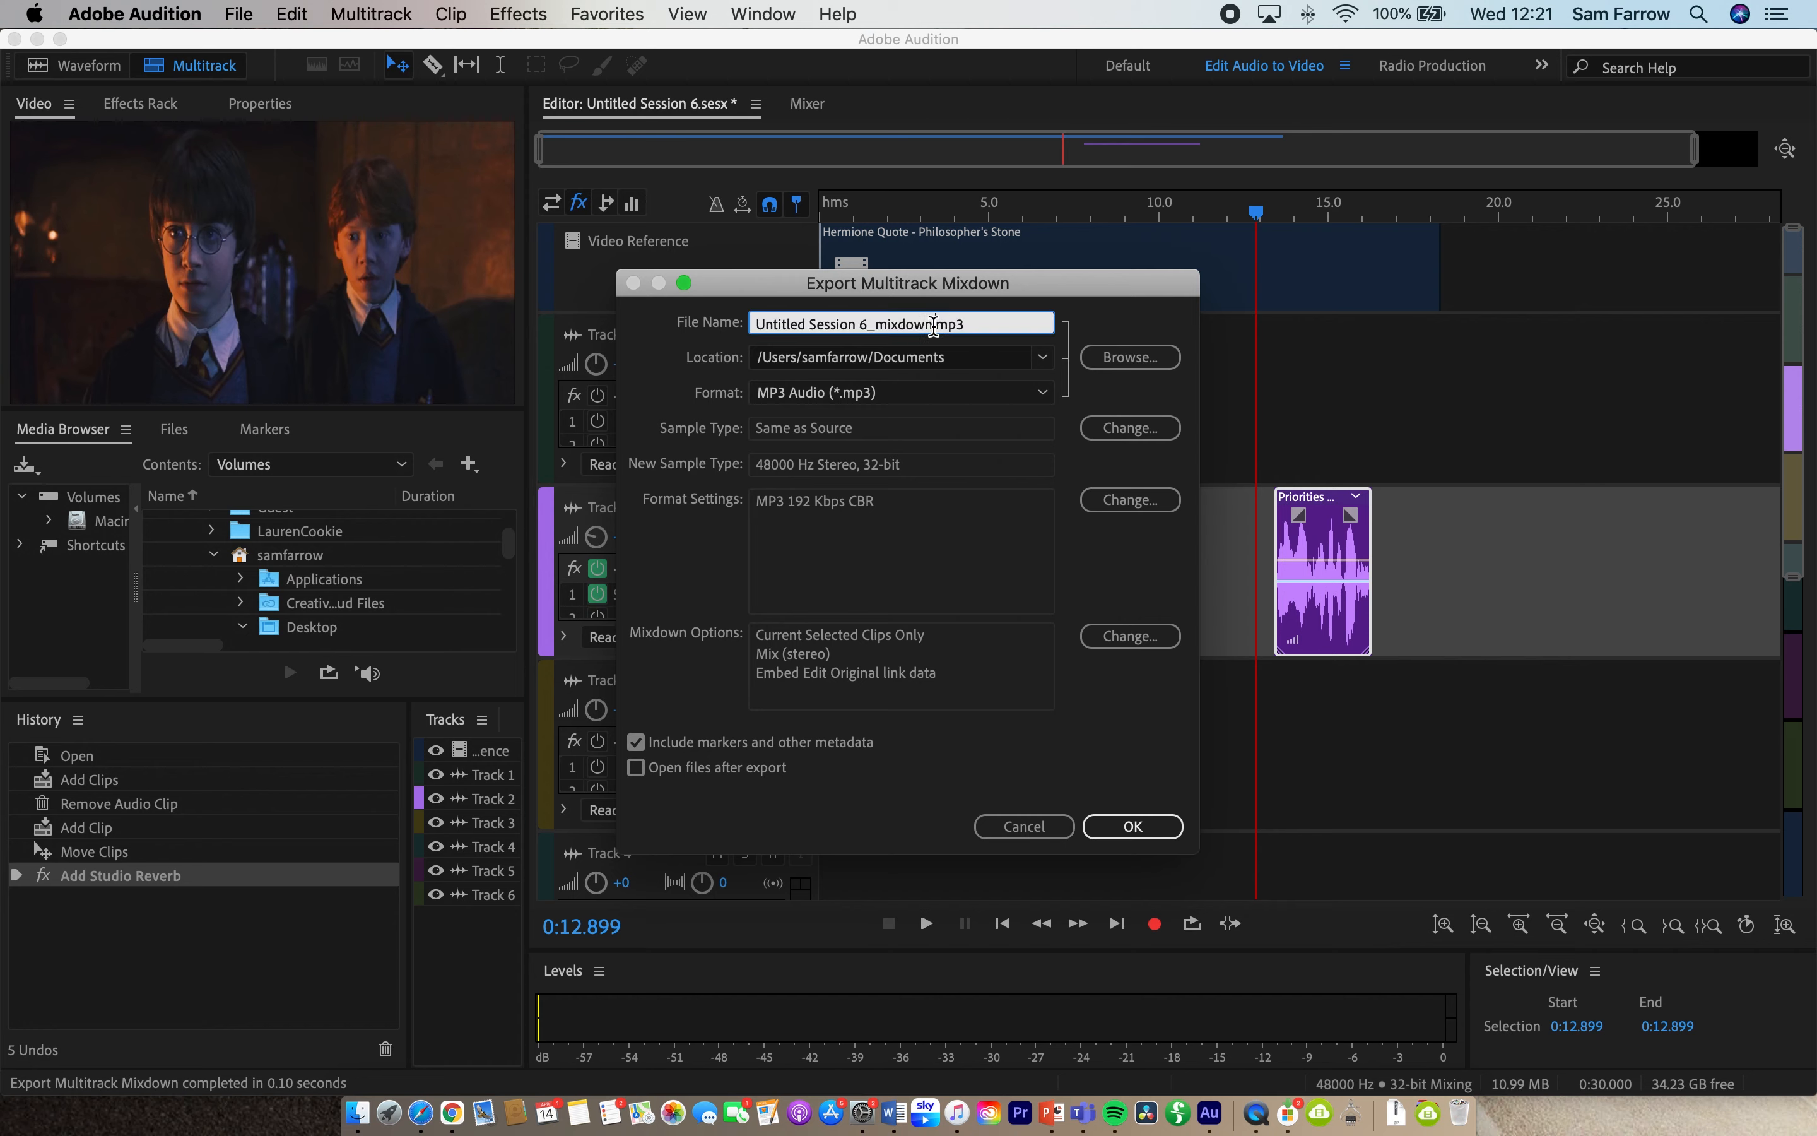
left_click_drag(935, 324, 700, 330)
type("ADR ")
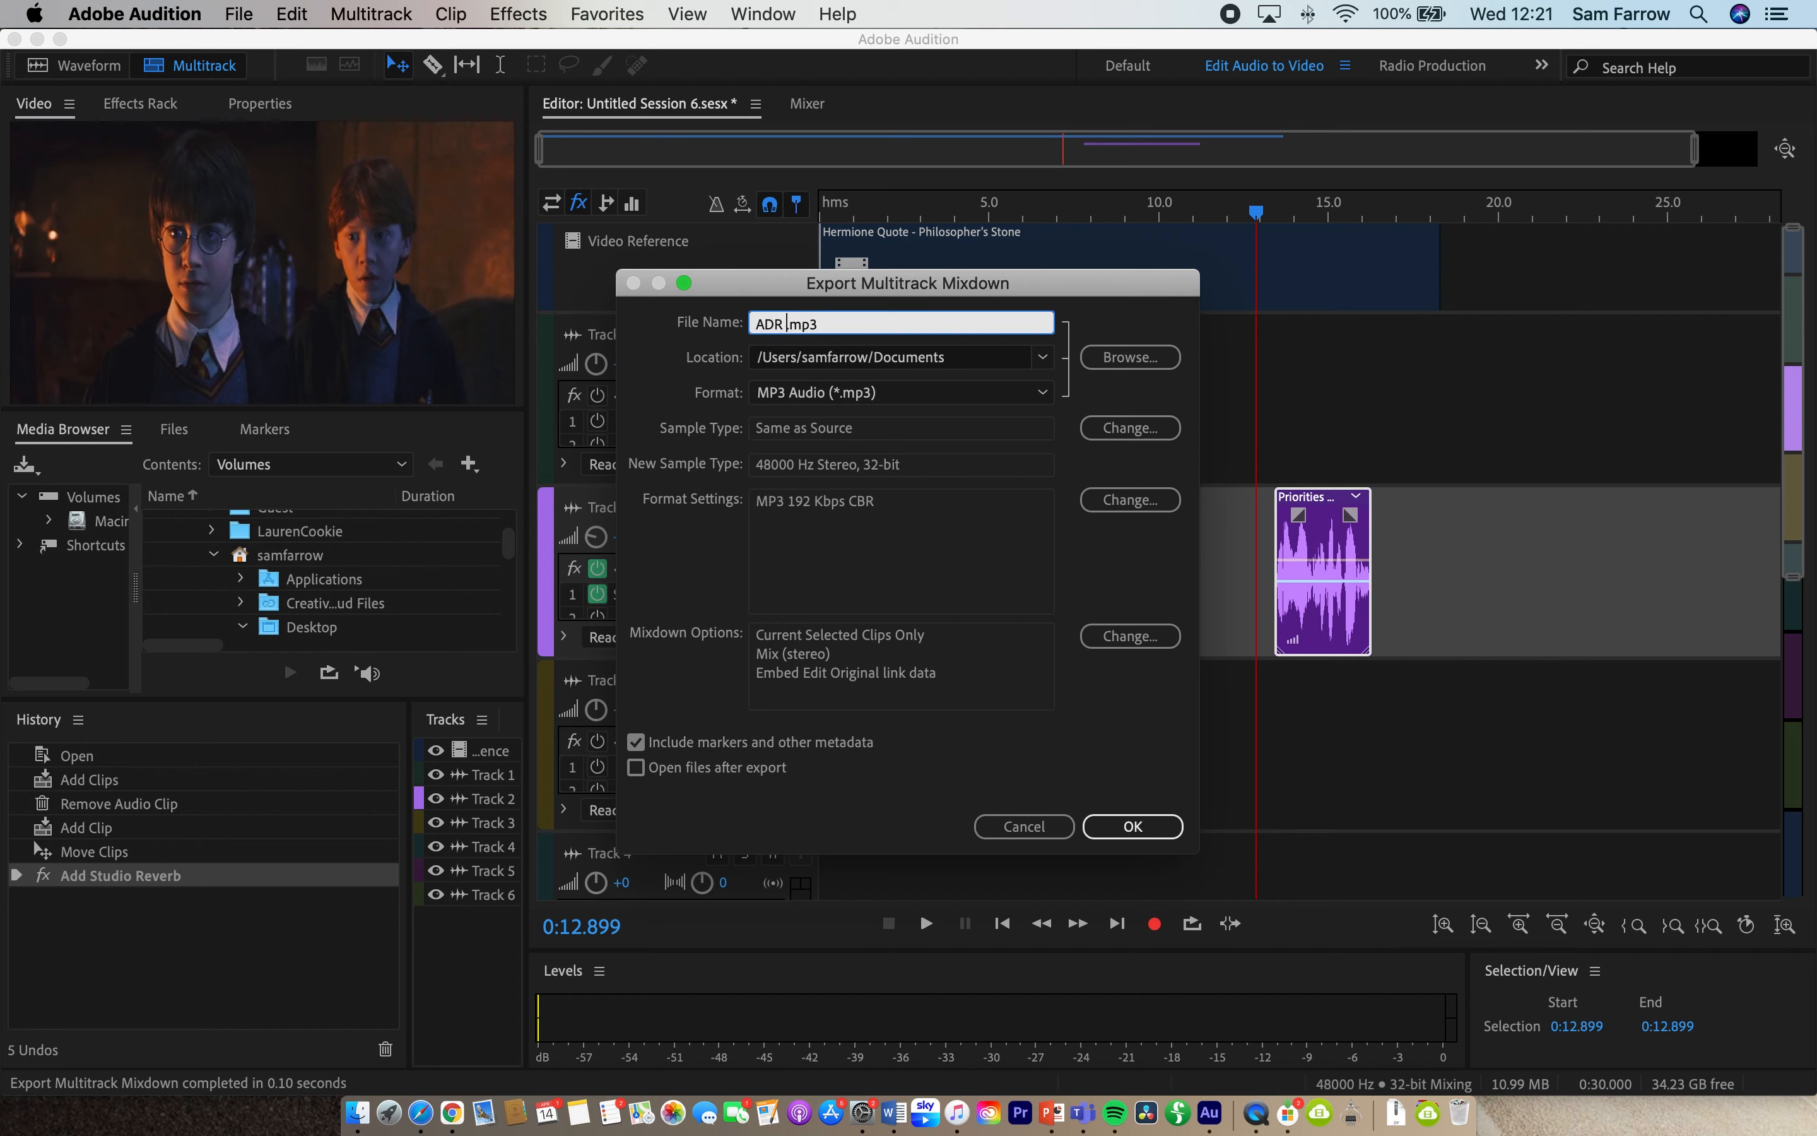
type("4 Prem Pro")
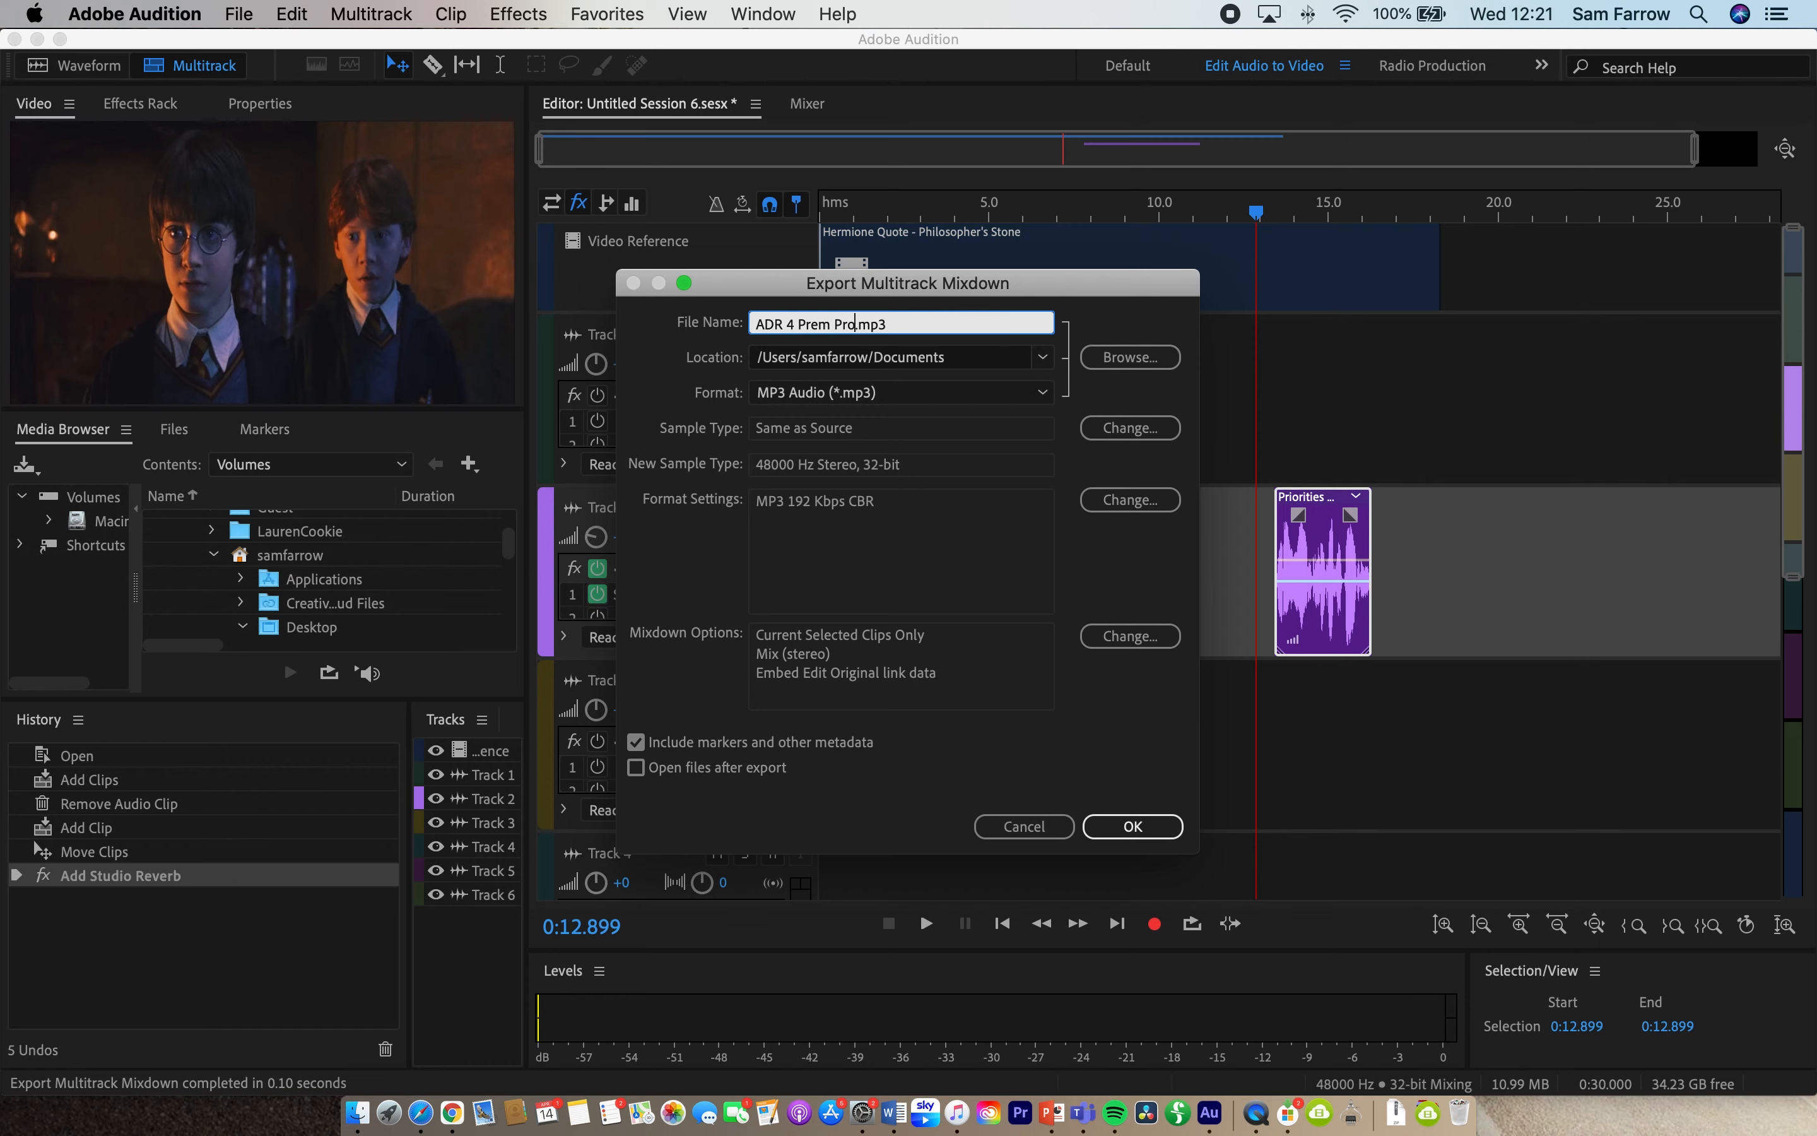
left_click(863, 394)
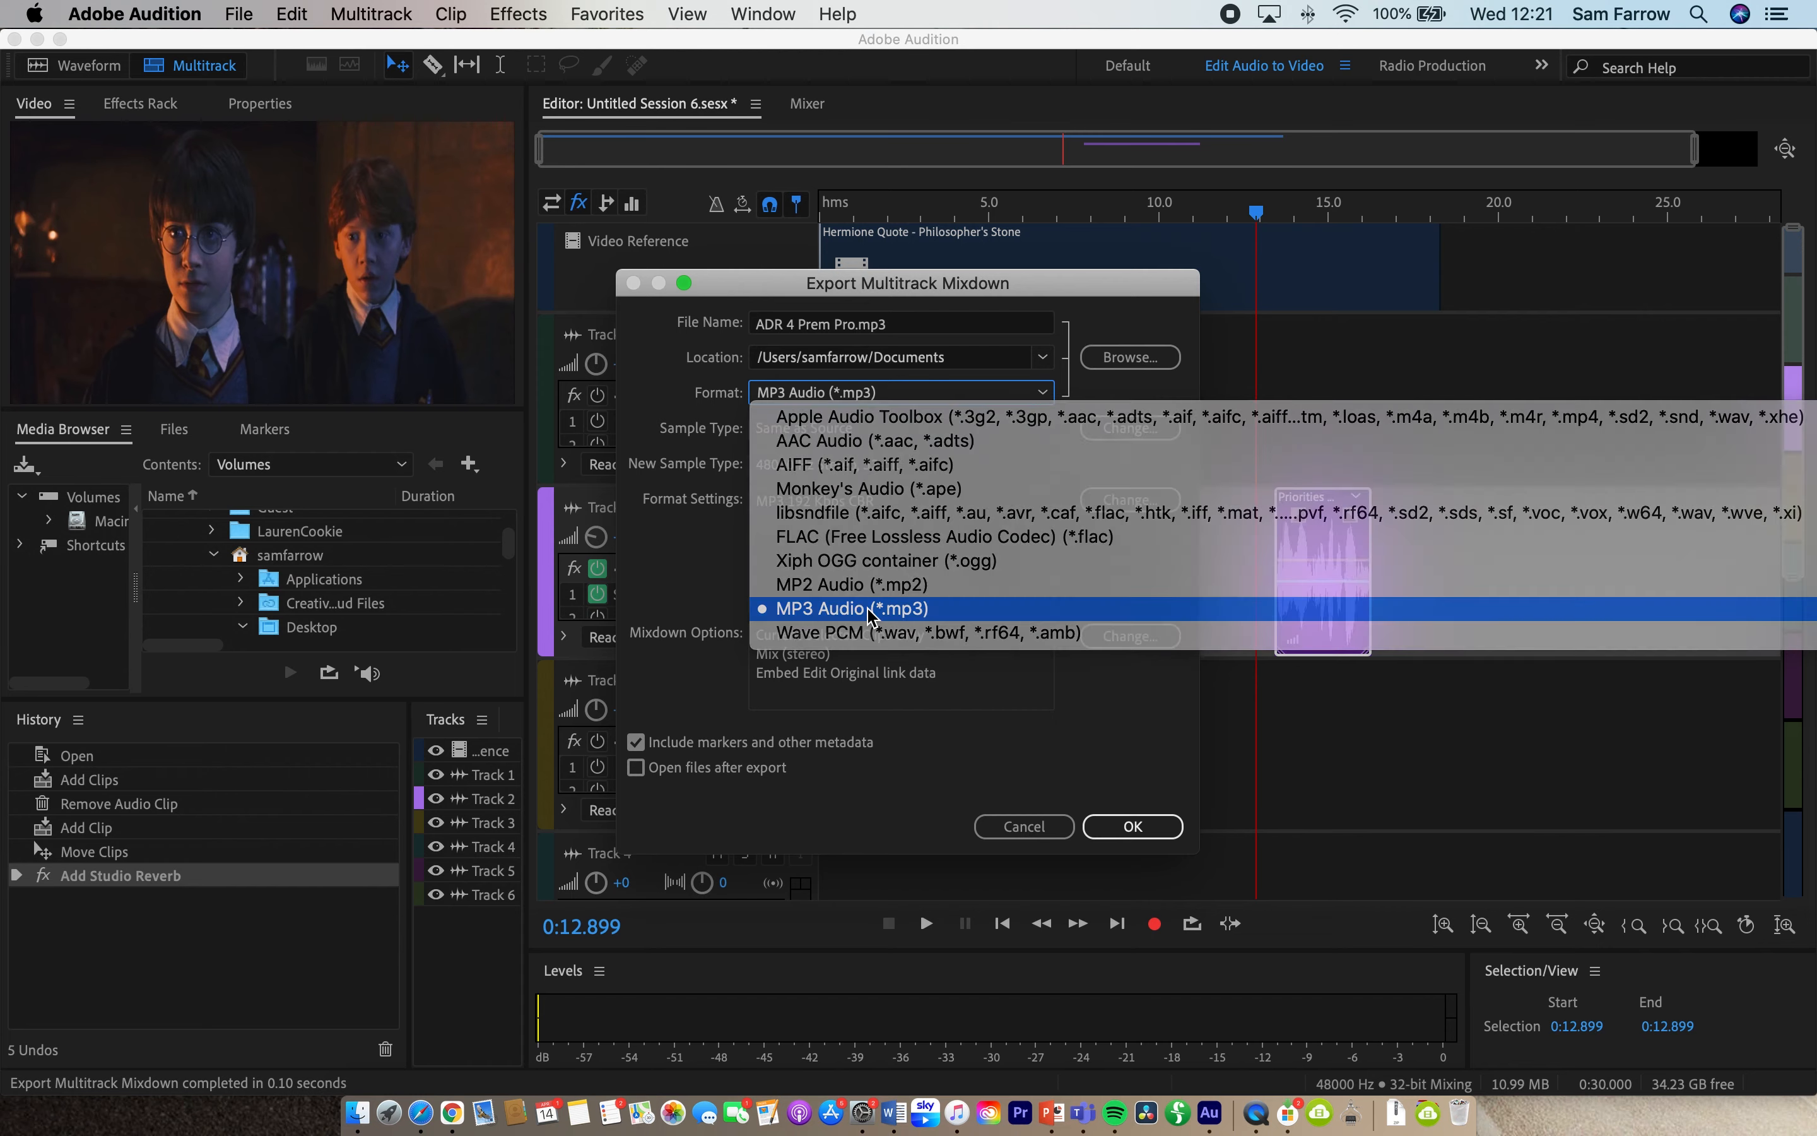
left_click(871, 610)
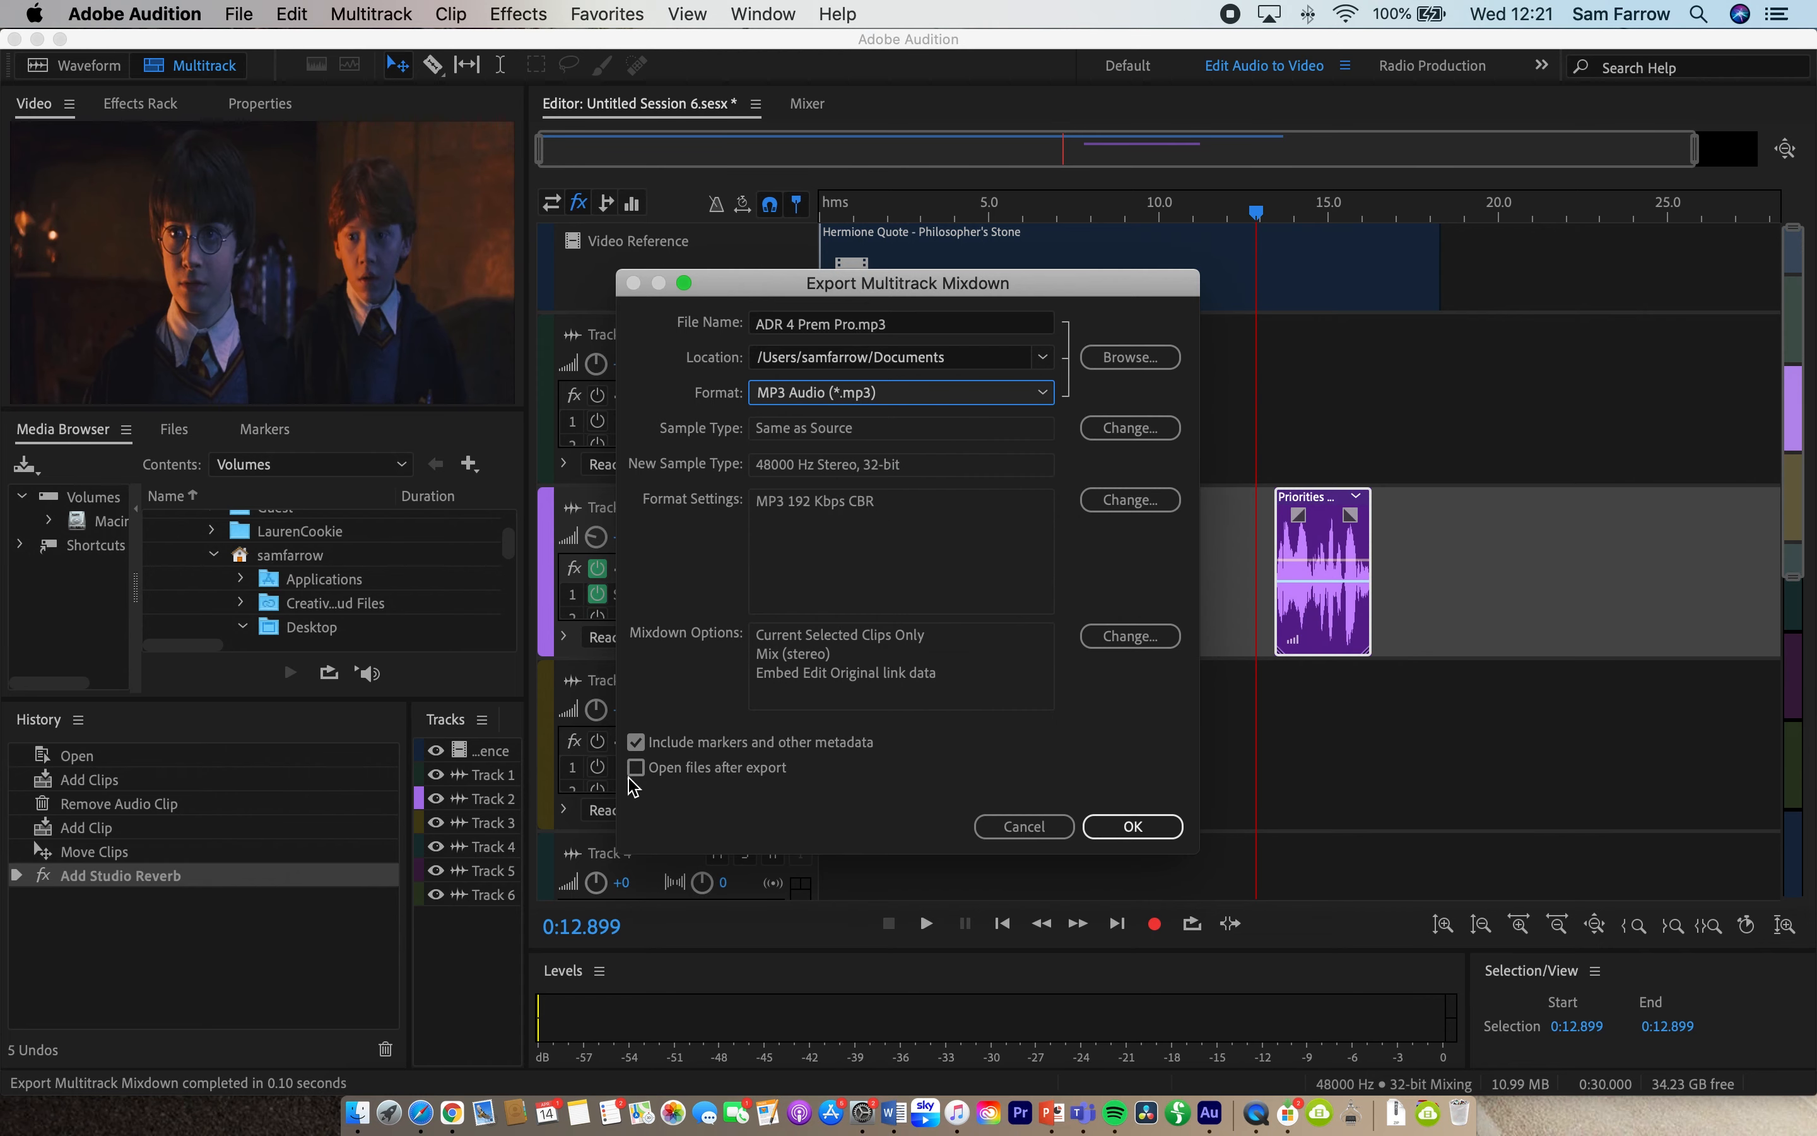
left_click(1134, 826)
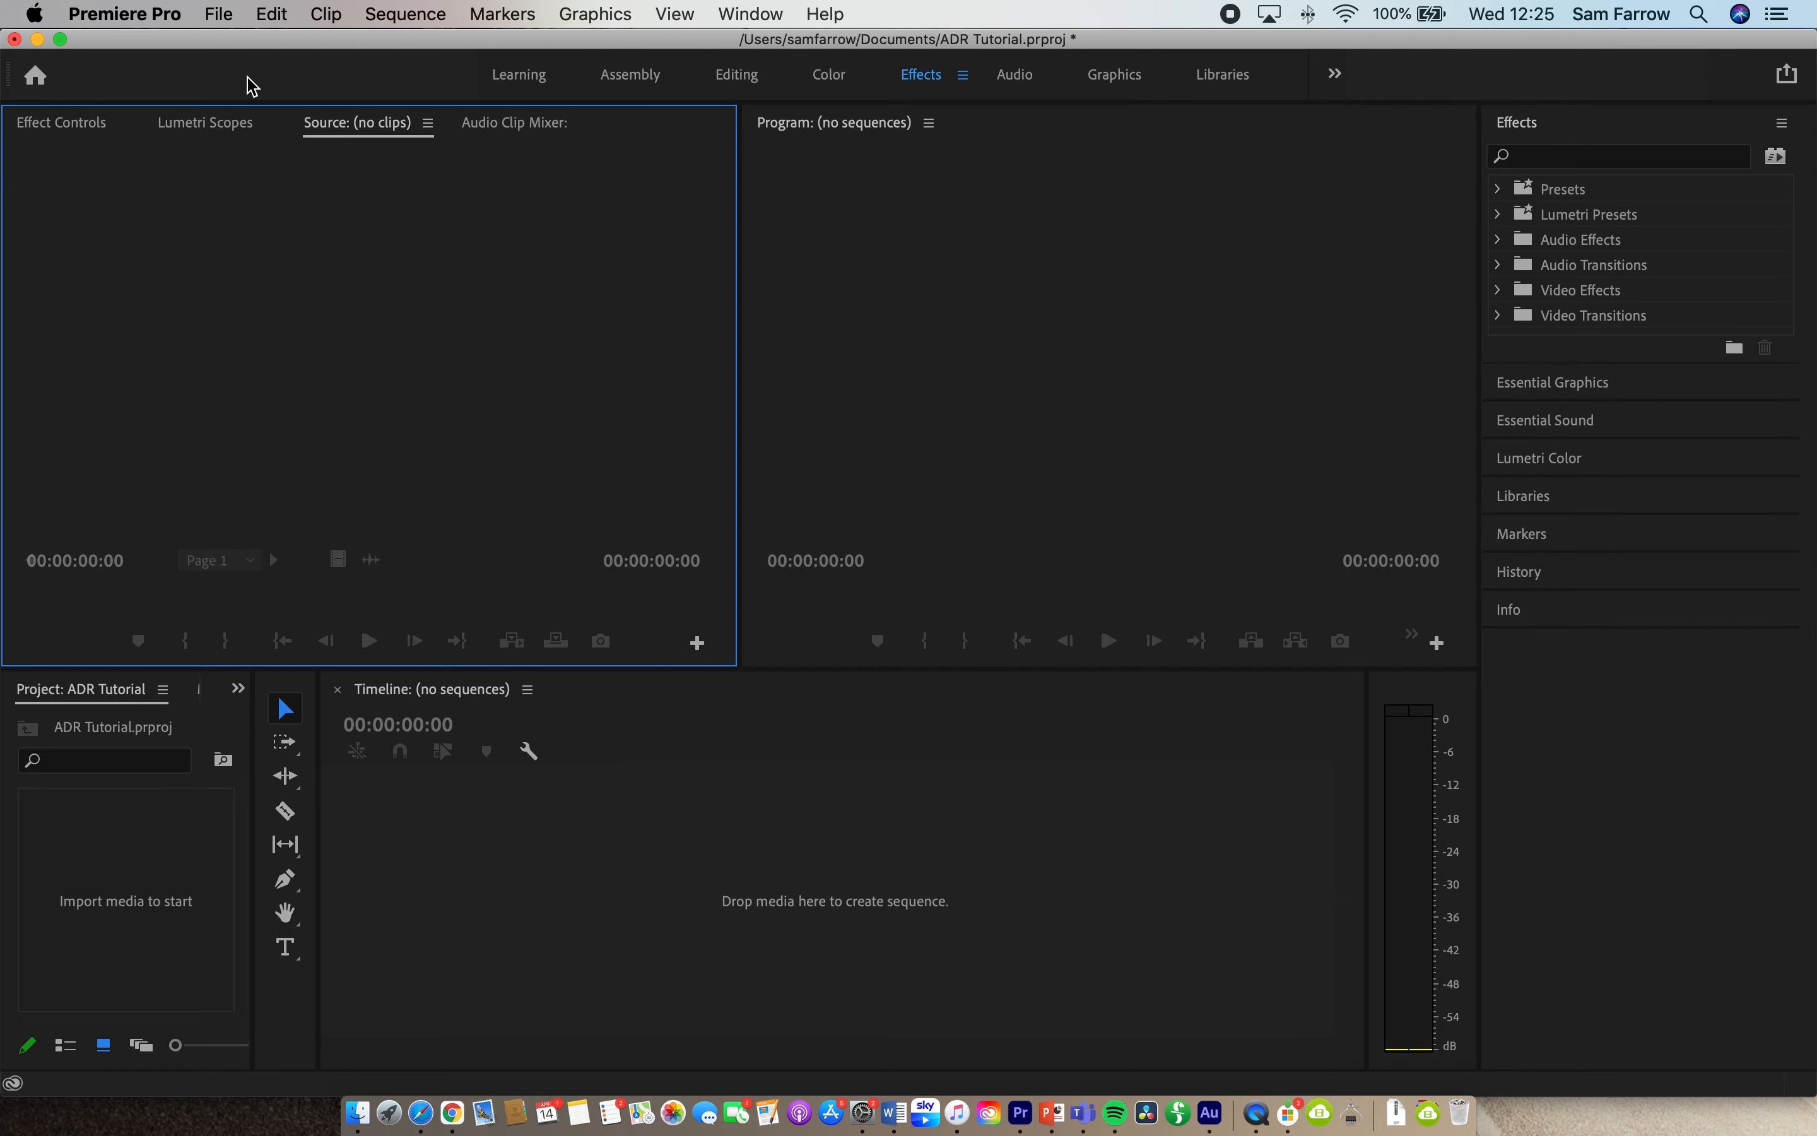
Switch to Premiere Pro and import ADR 4 Prem Pro.mp3 and the Hermione Quote video from the Desktop
left_click(218, 13)
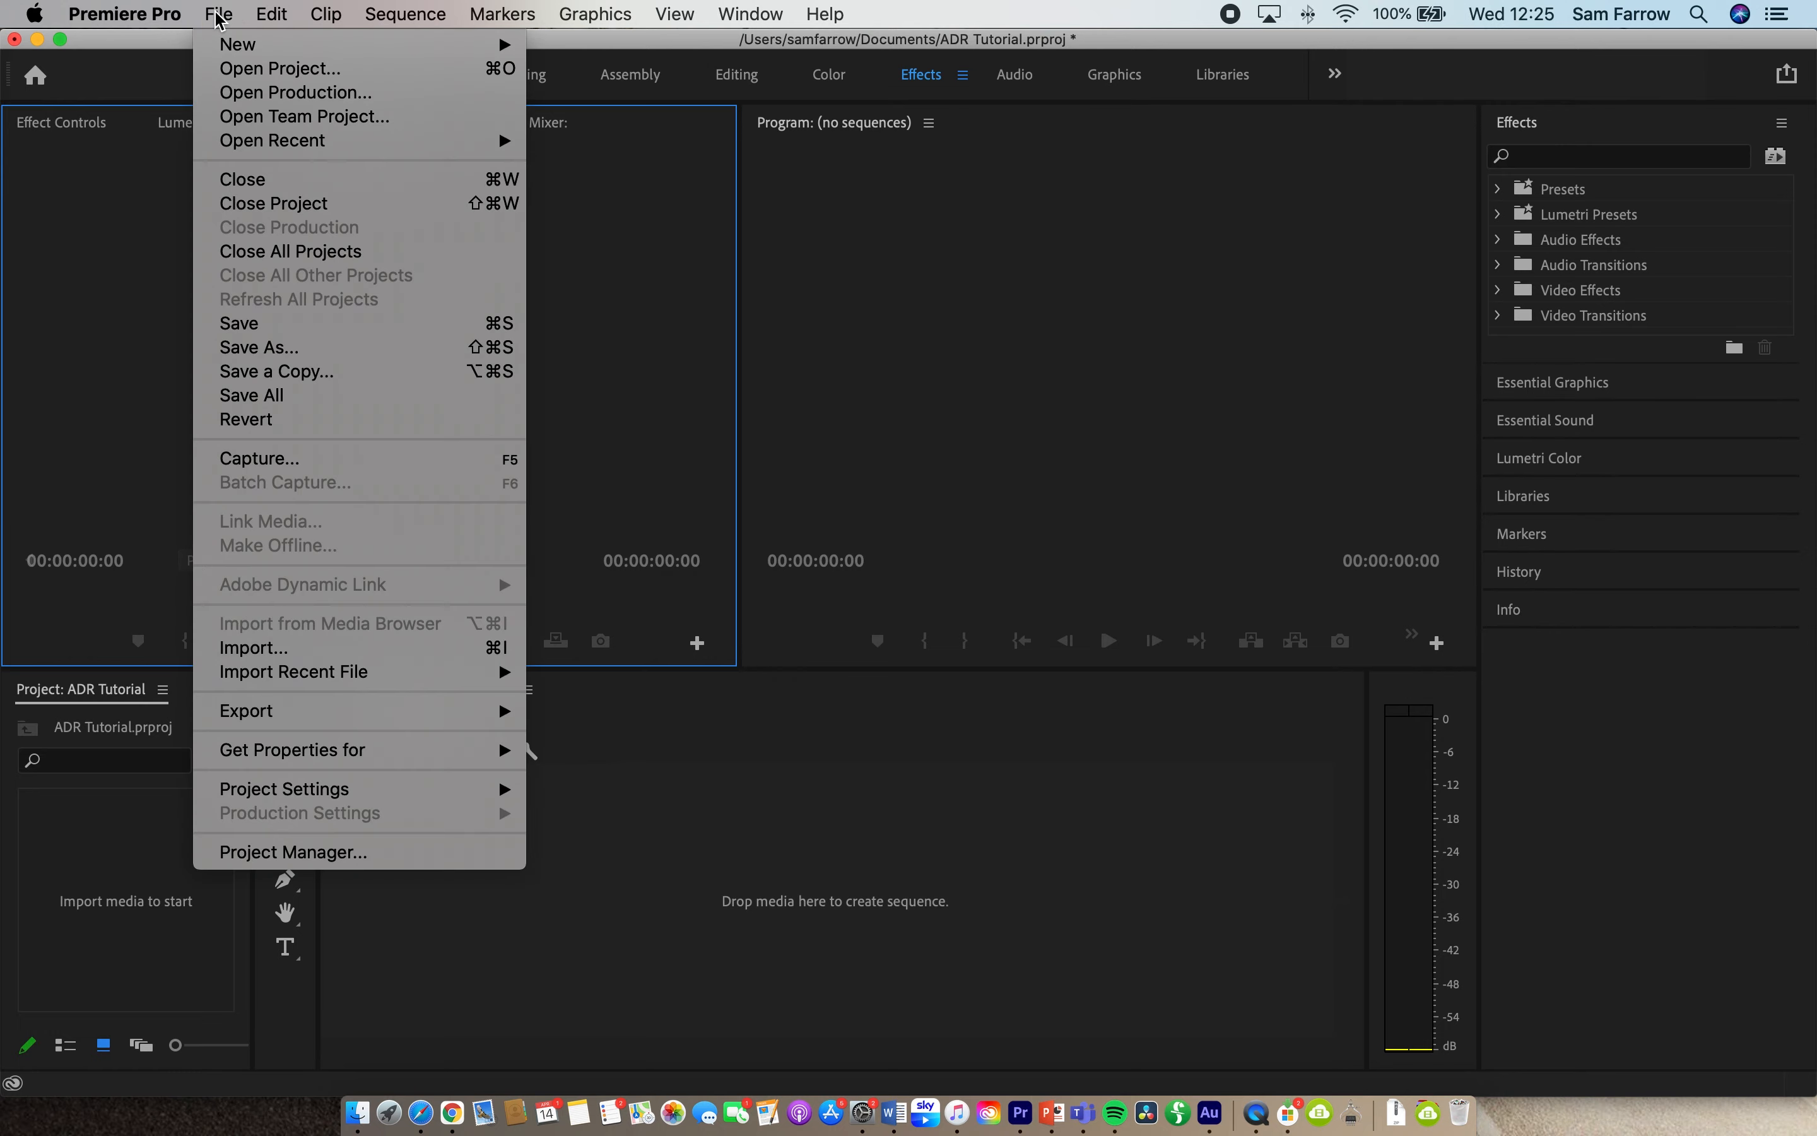
left_click(292, 647)
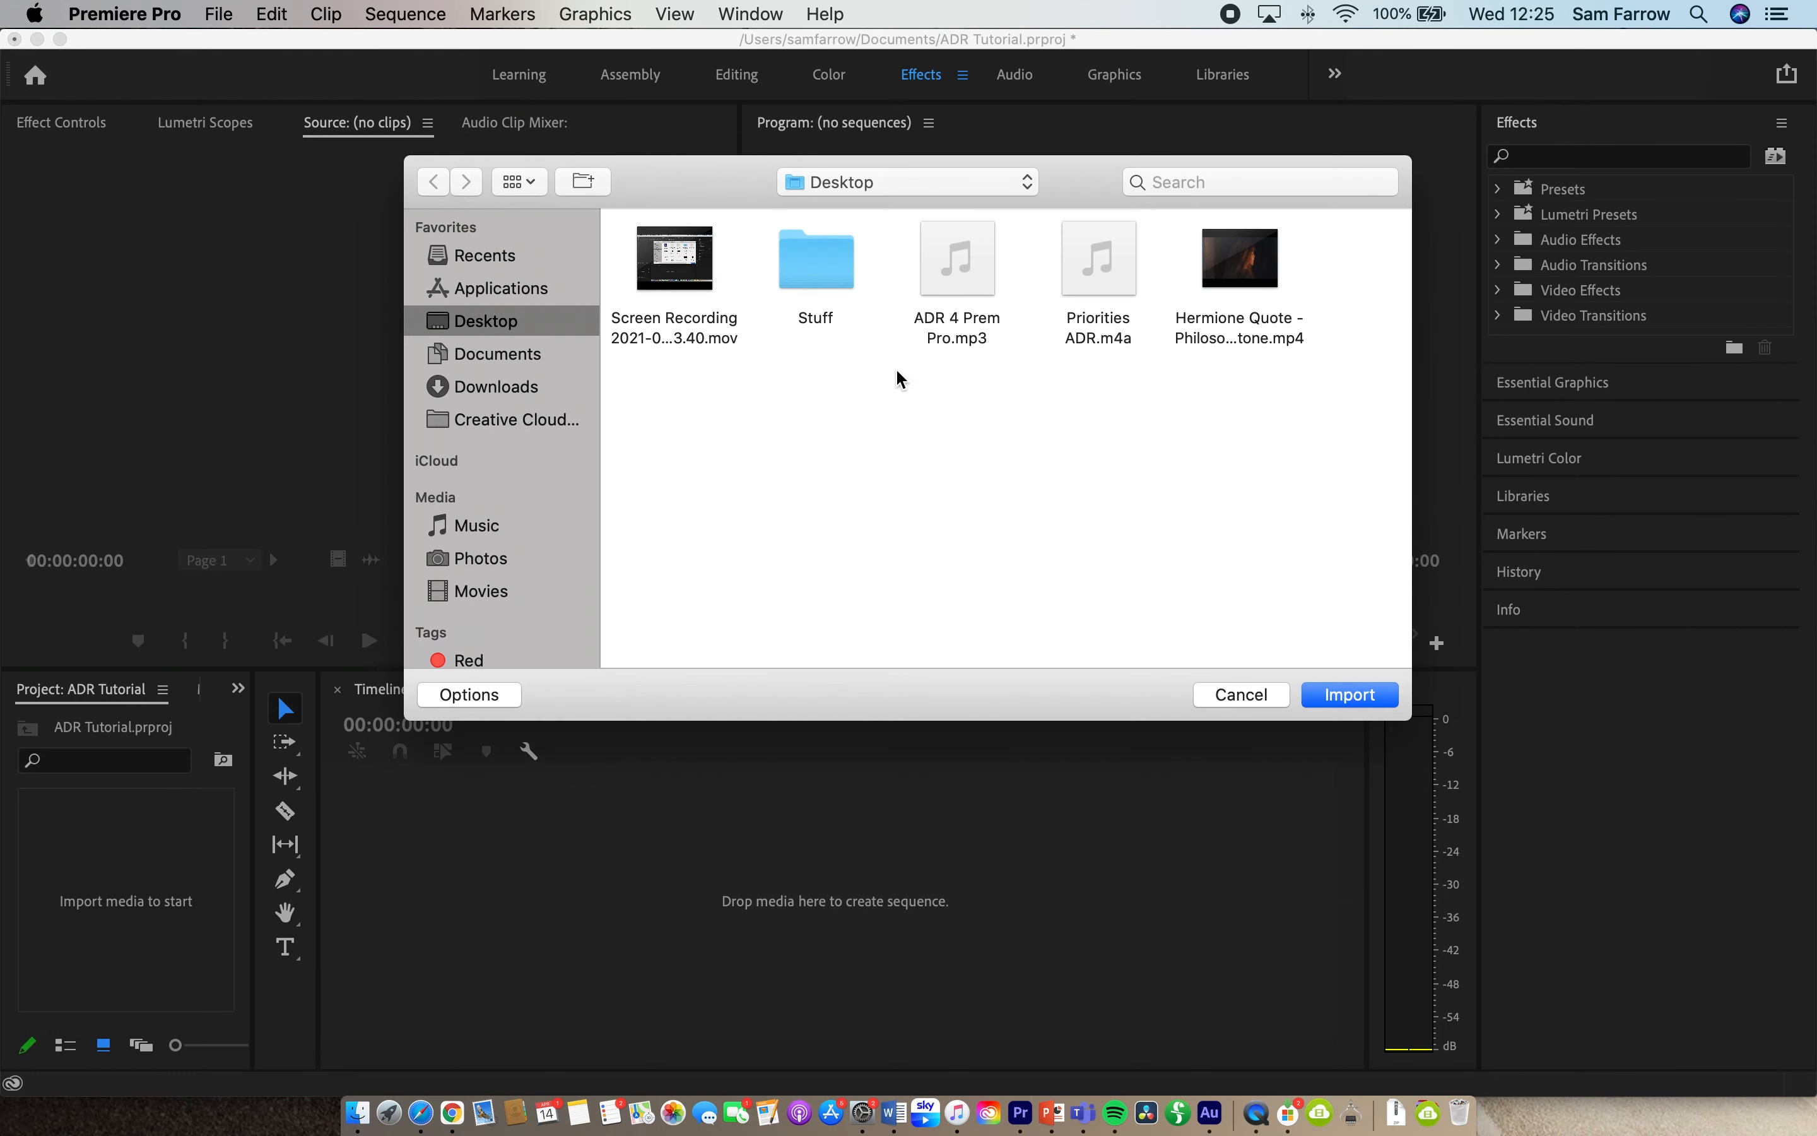
left_click(988, 282)
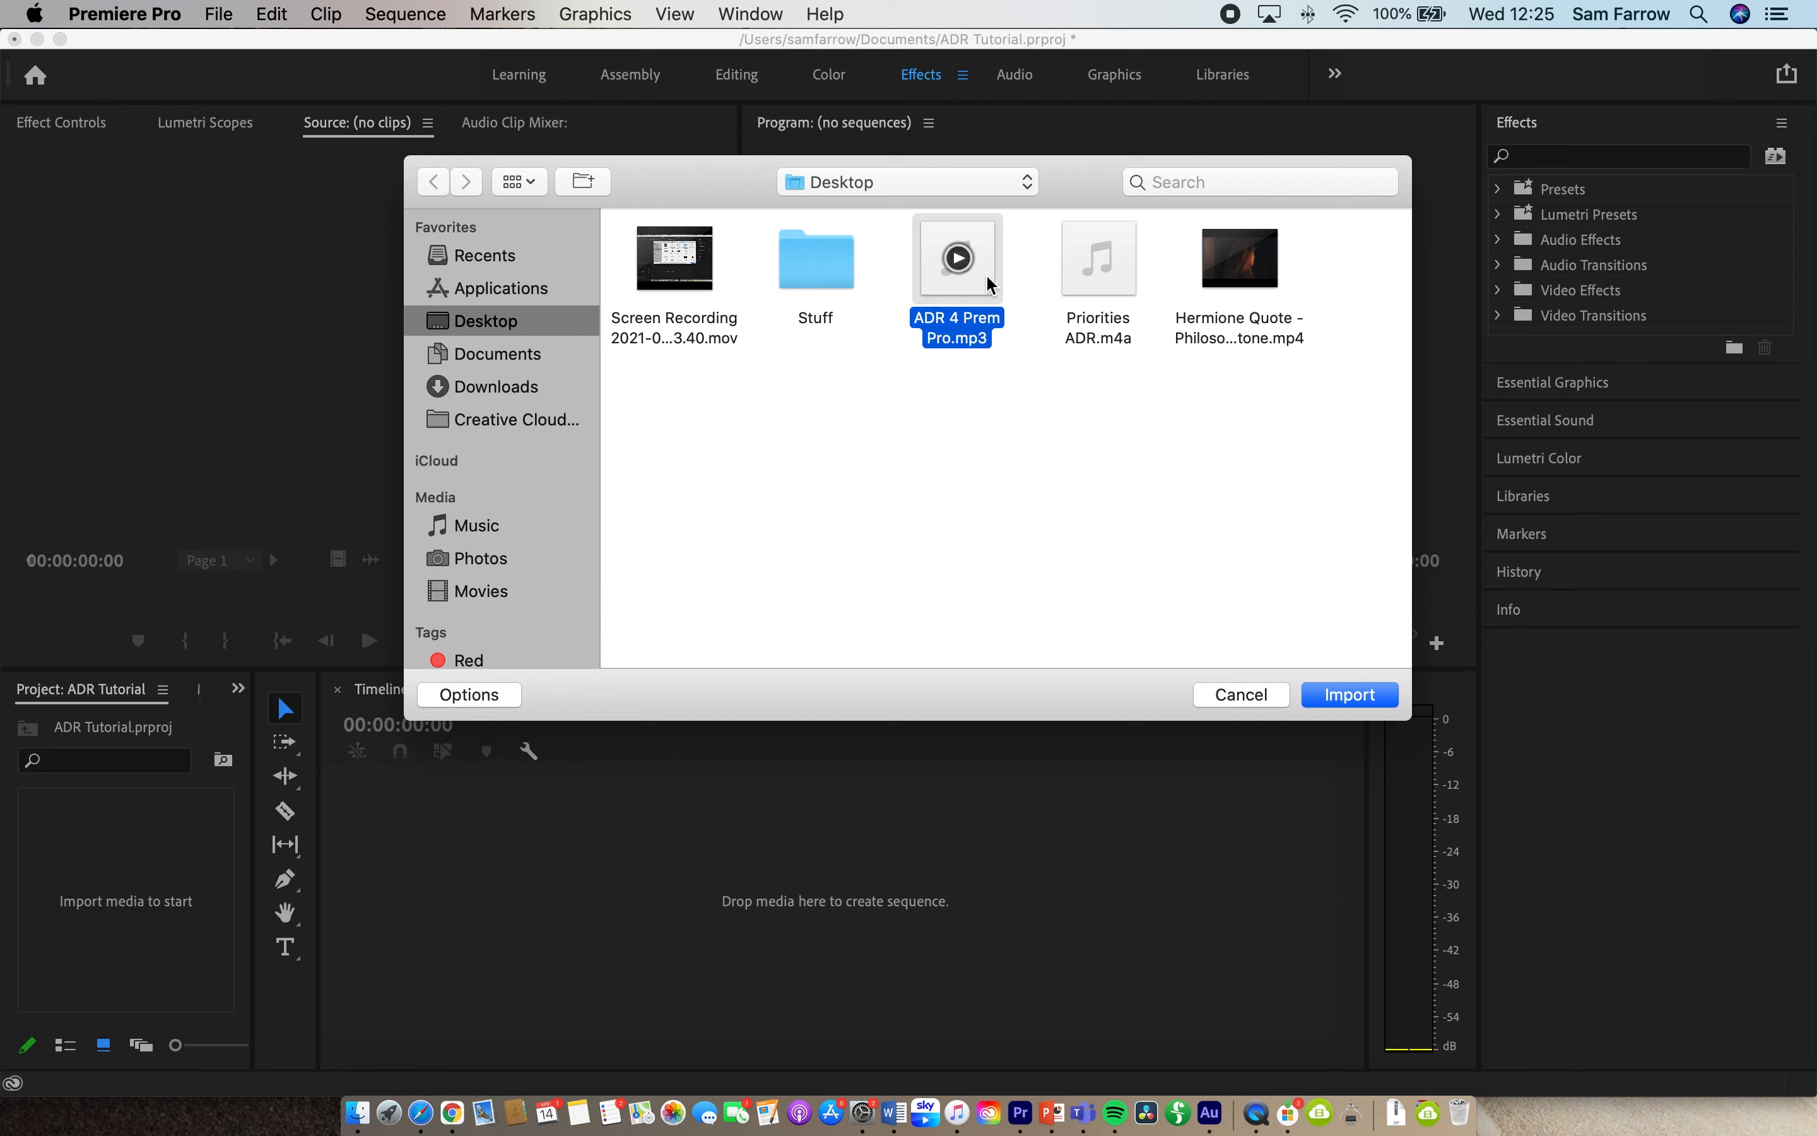
left_click(1269, 289, "super")
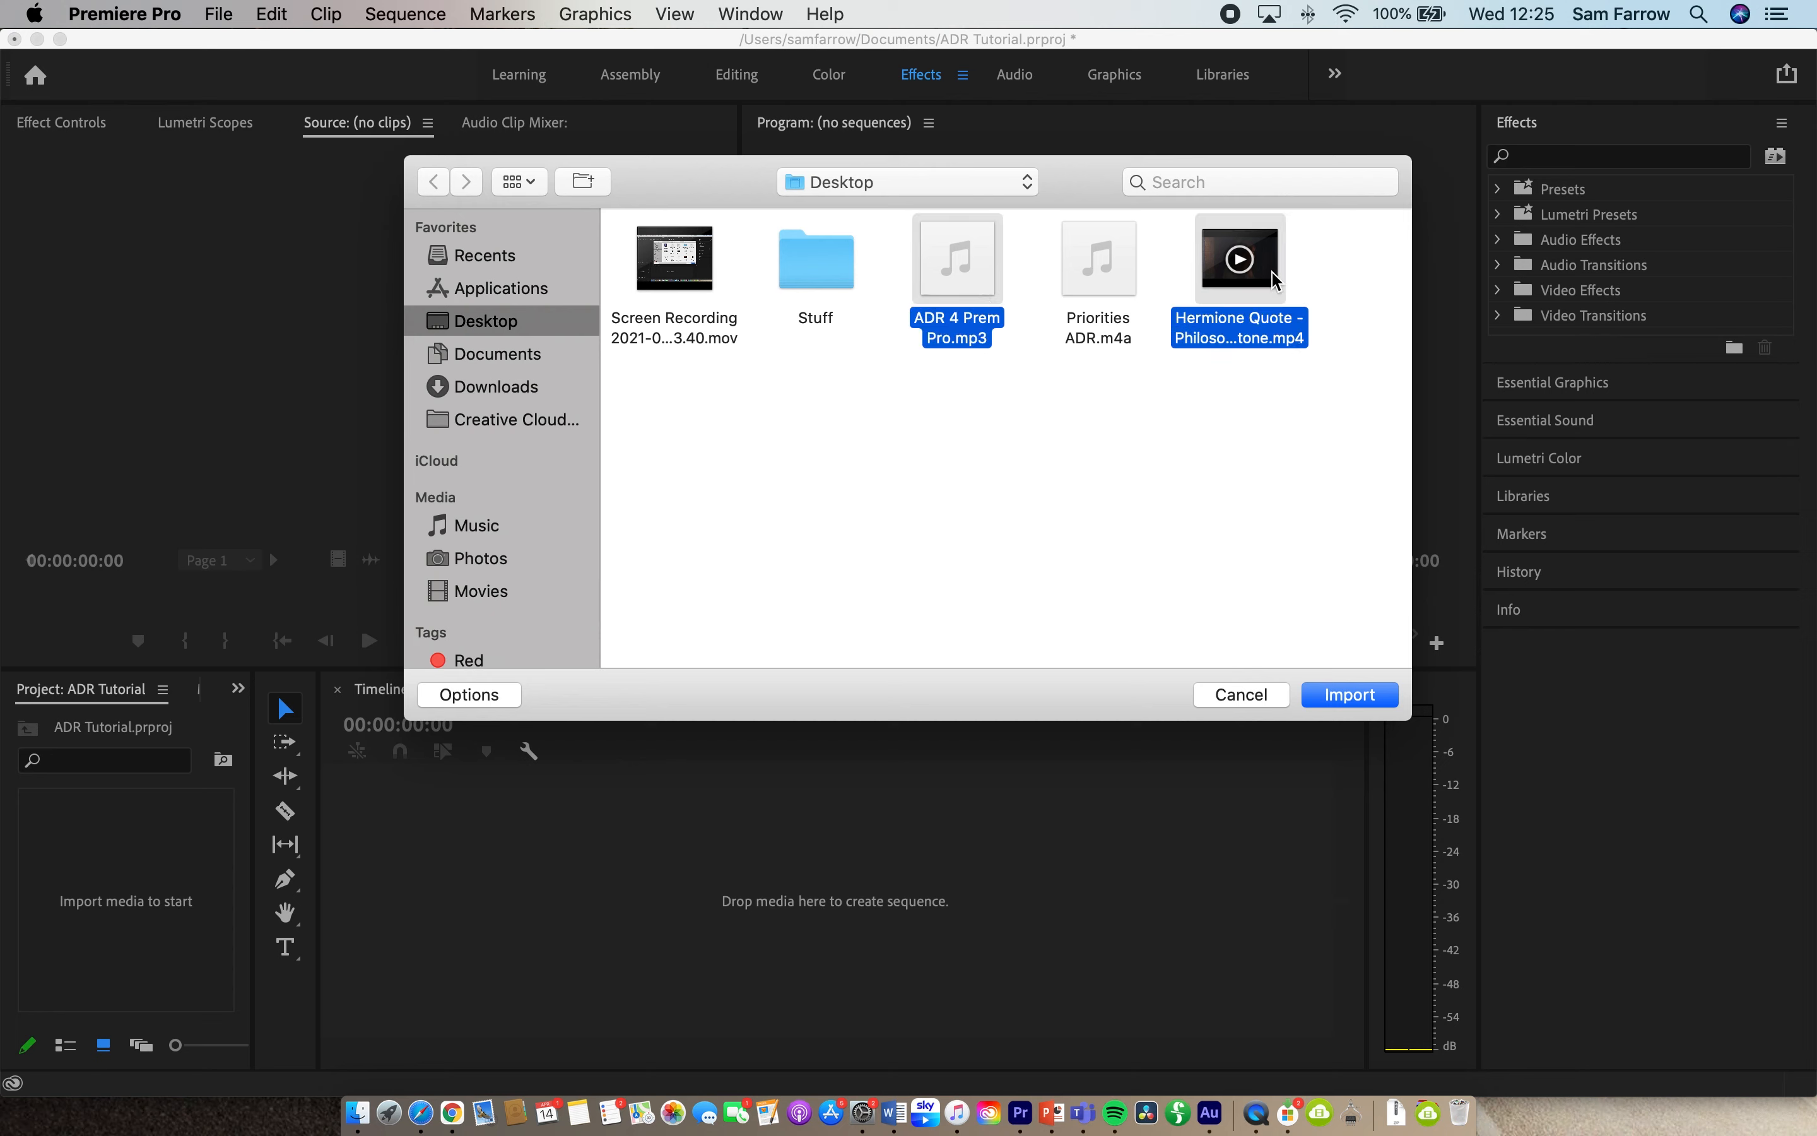
left_click(1350, 694)
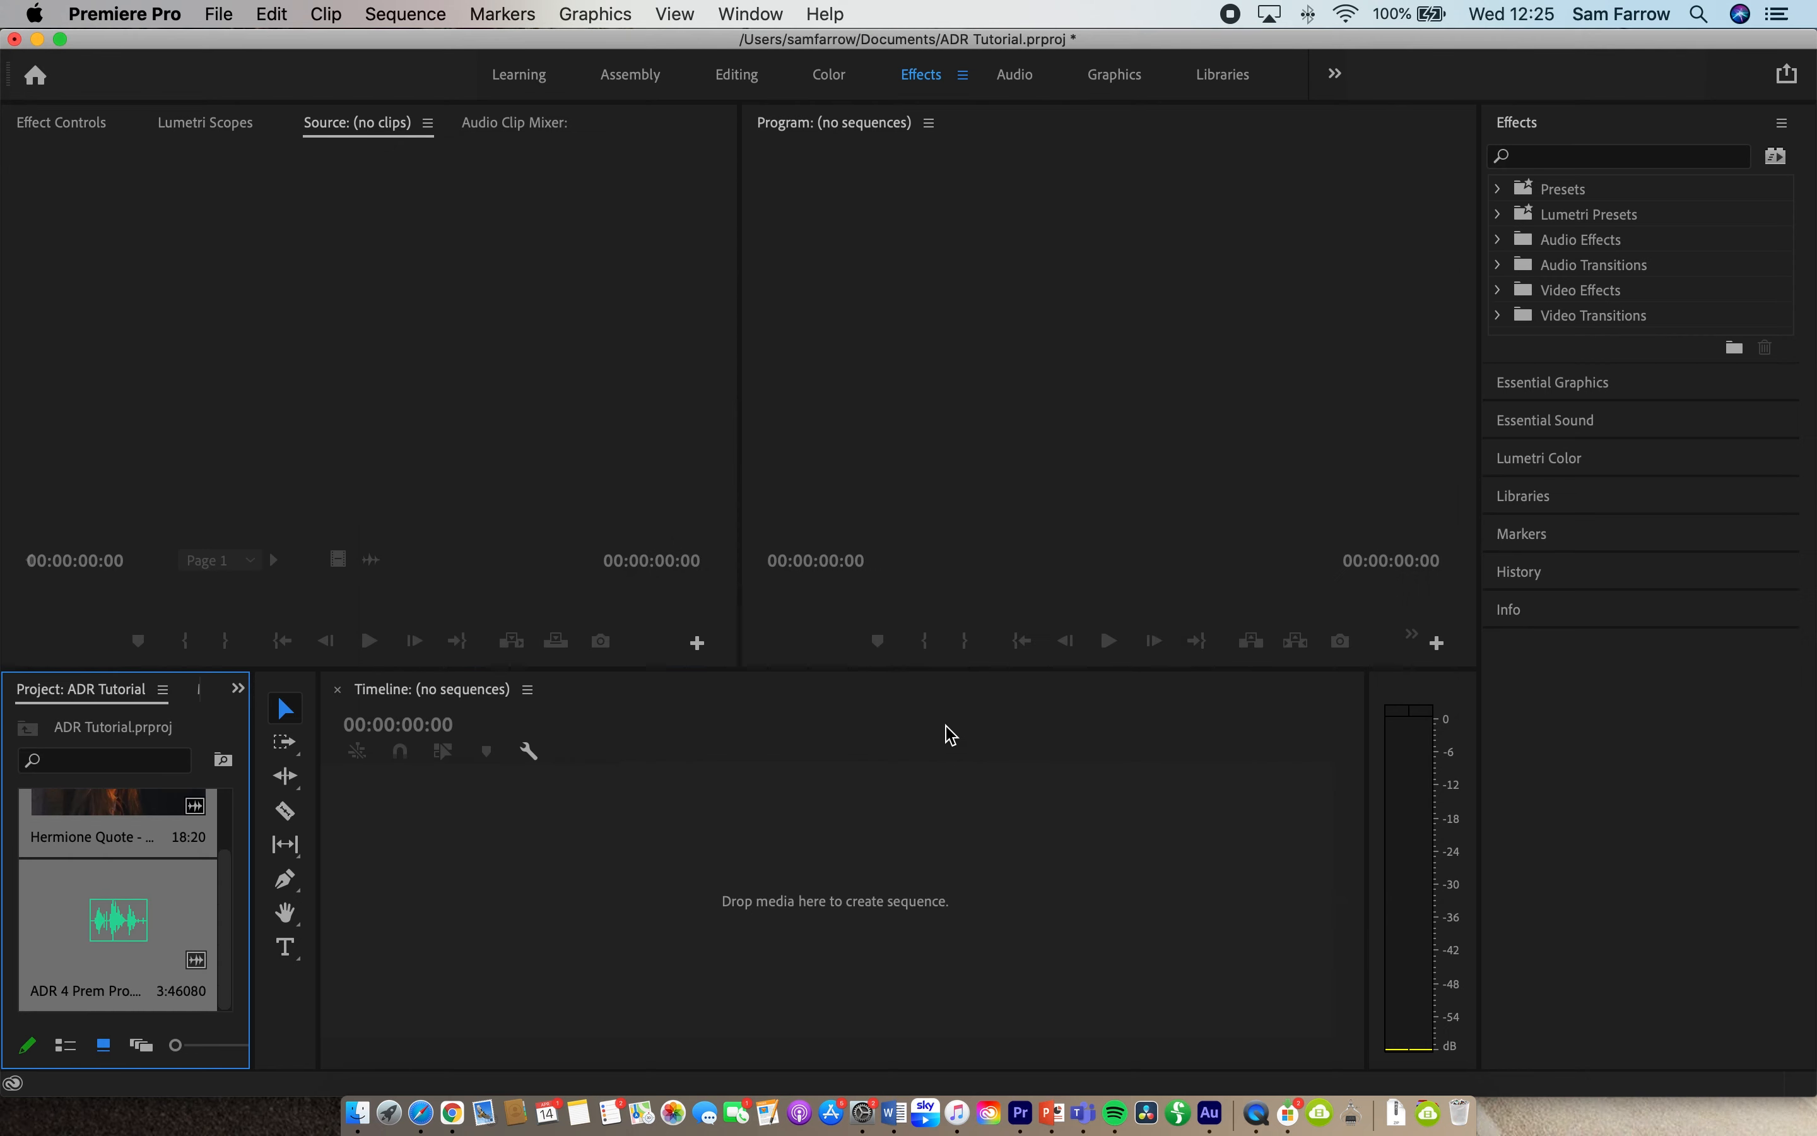
Create a sequence from the two imported clips and mute audio track A1
scroll(223, 847, "up", 2)
left_click_drag(154, 842, 406, 871)
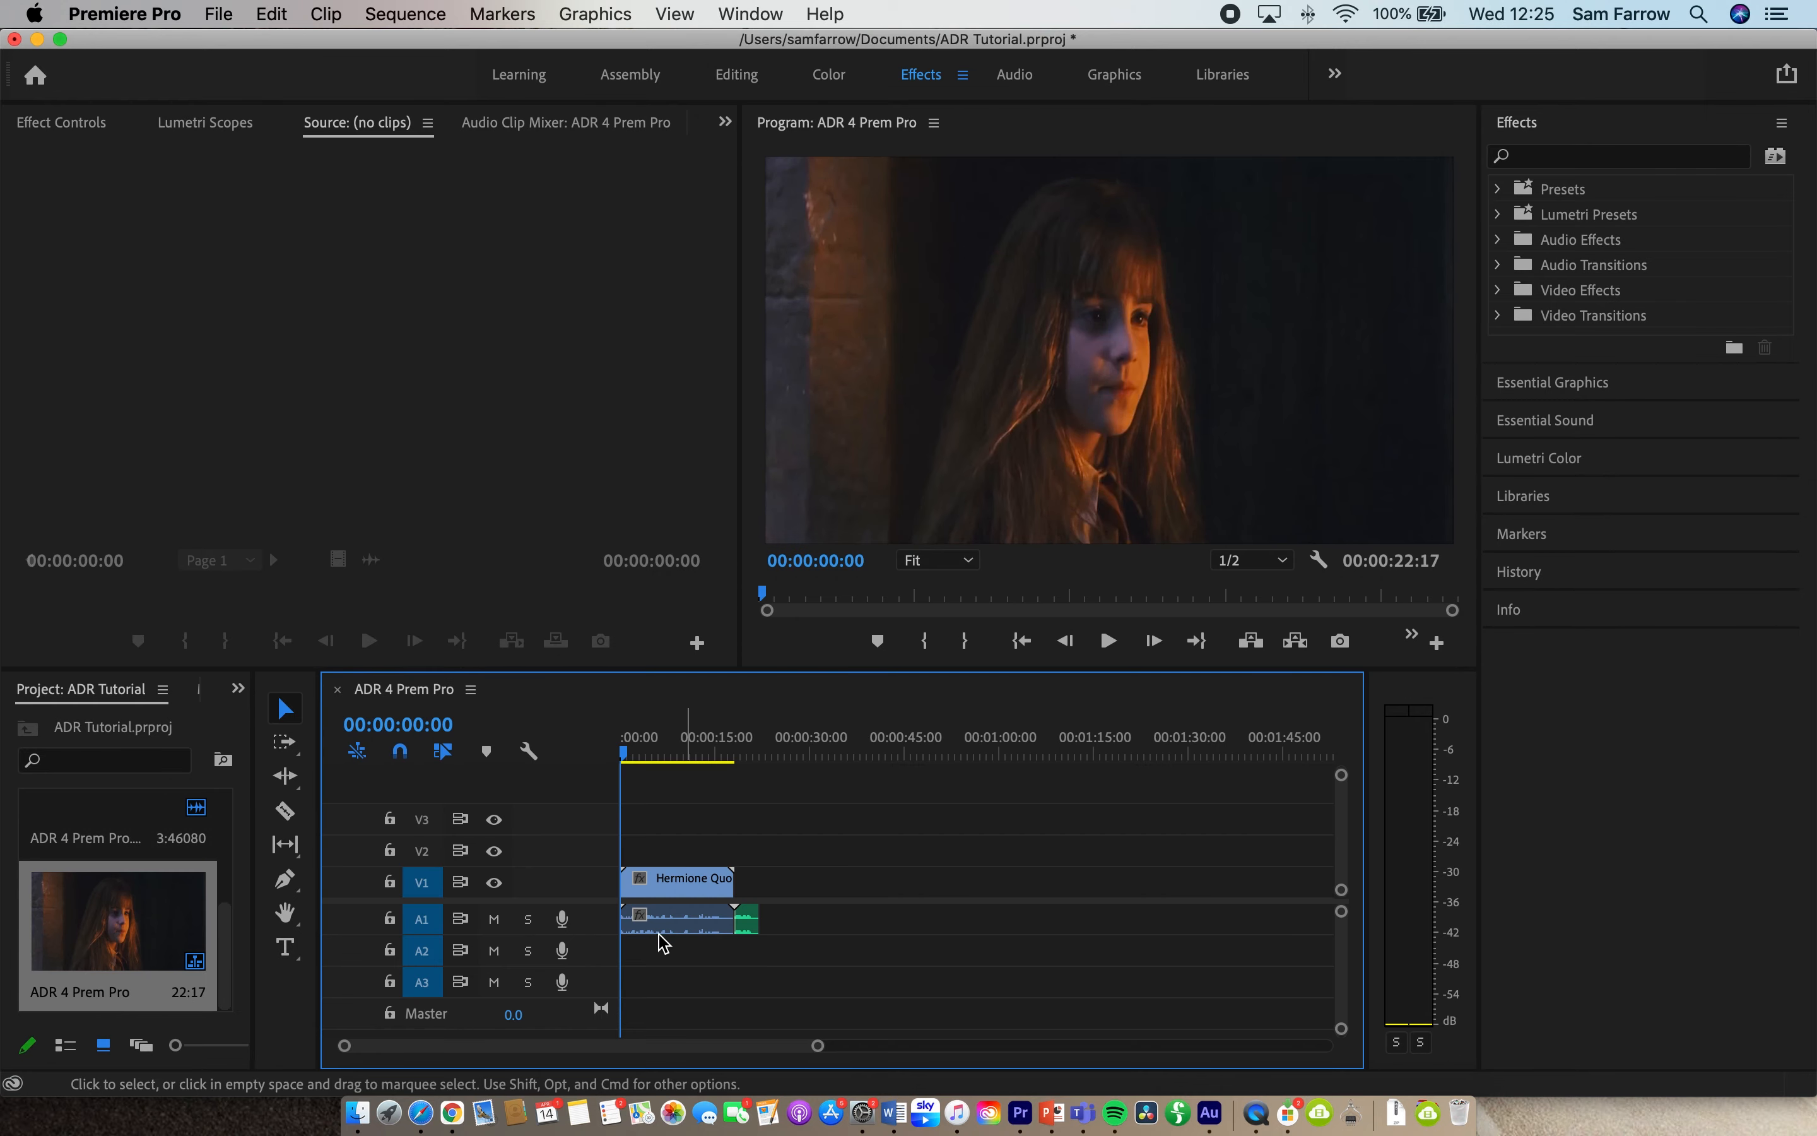
left_click(492, 921)
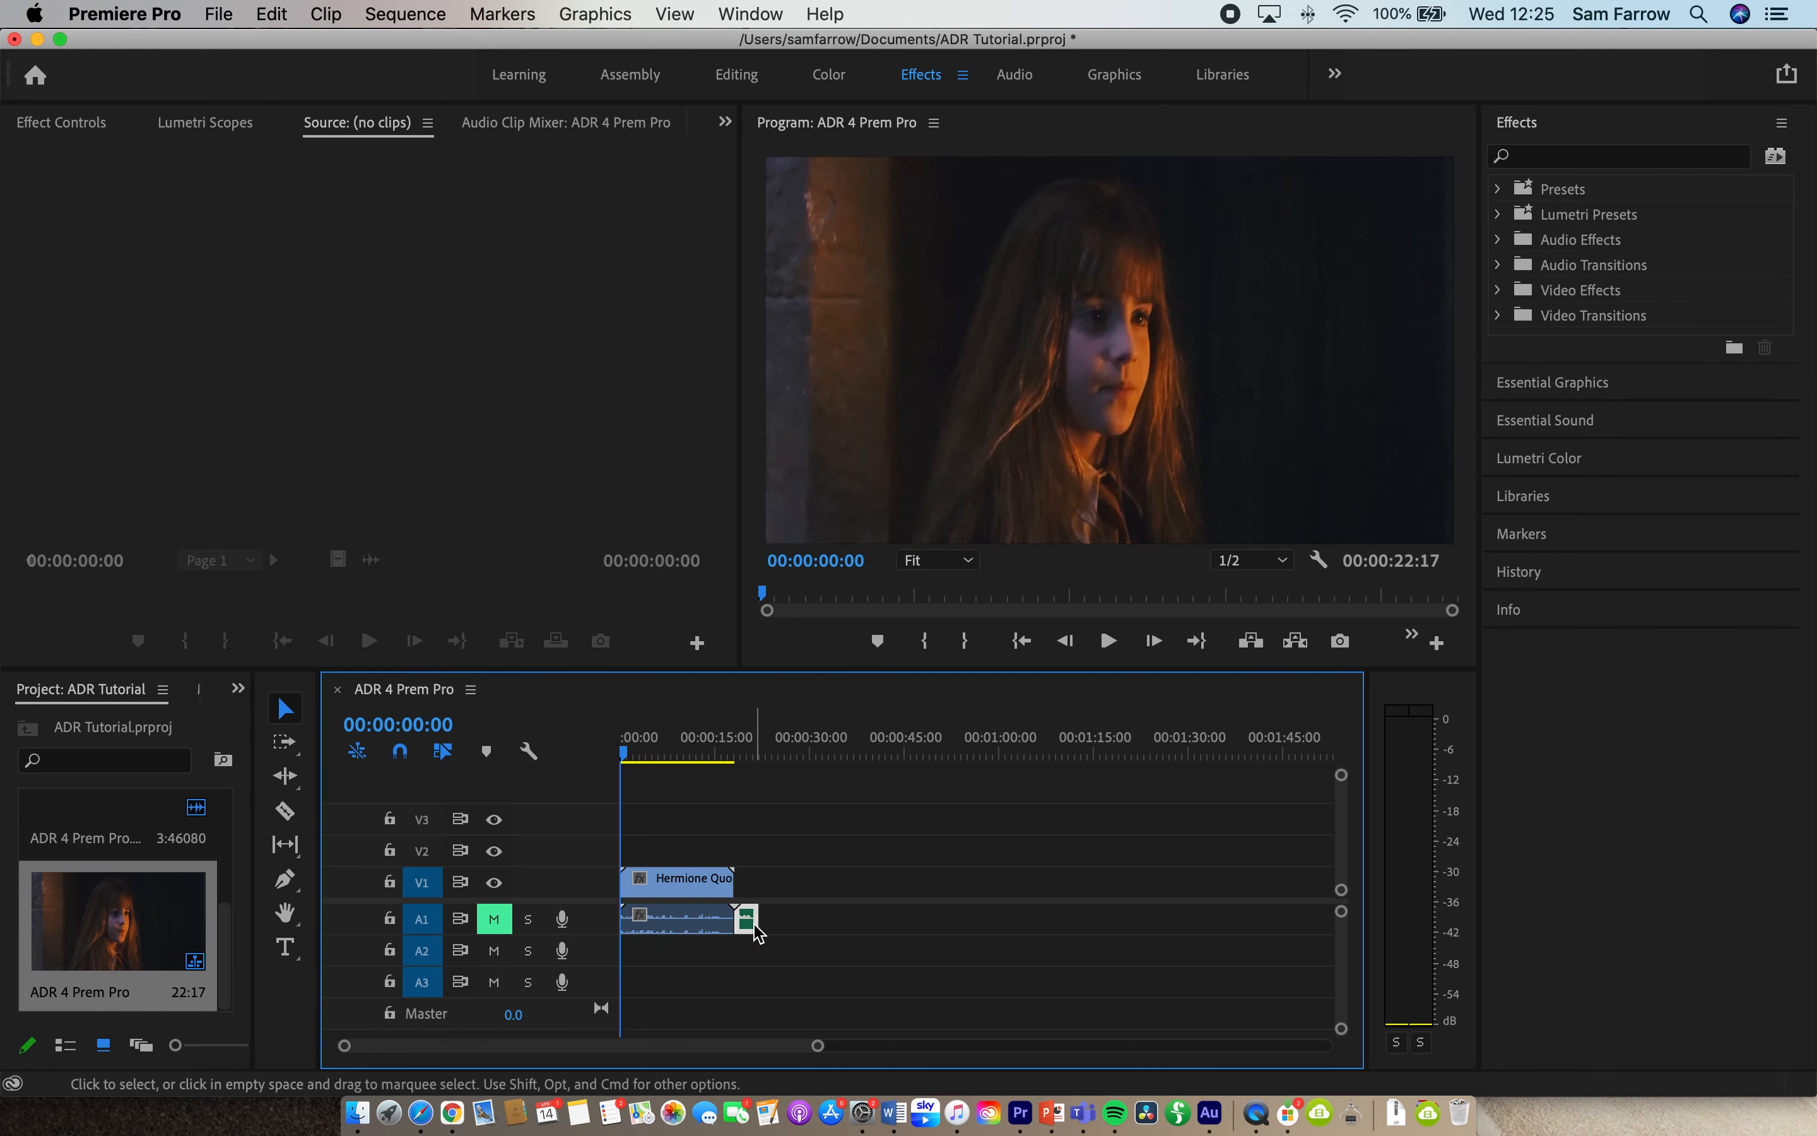
Remove the ADR clip from track A1 and place it on track A2 under the end of the Hermione video
left_click_drag(747, 919, 734, 920)
scroll(169, 962, "up", 2)
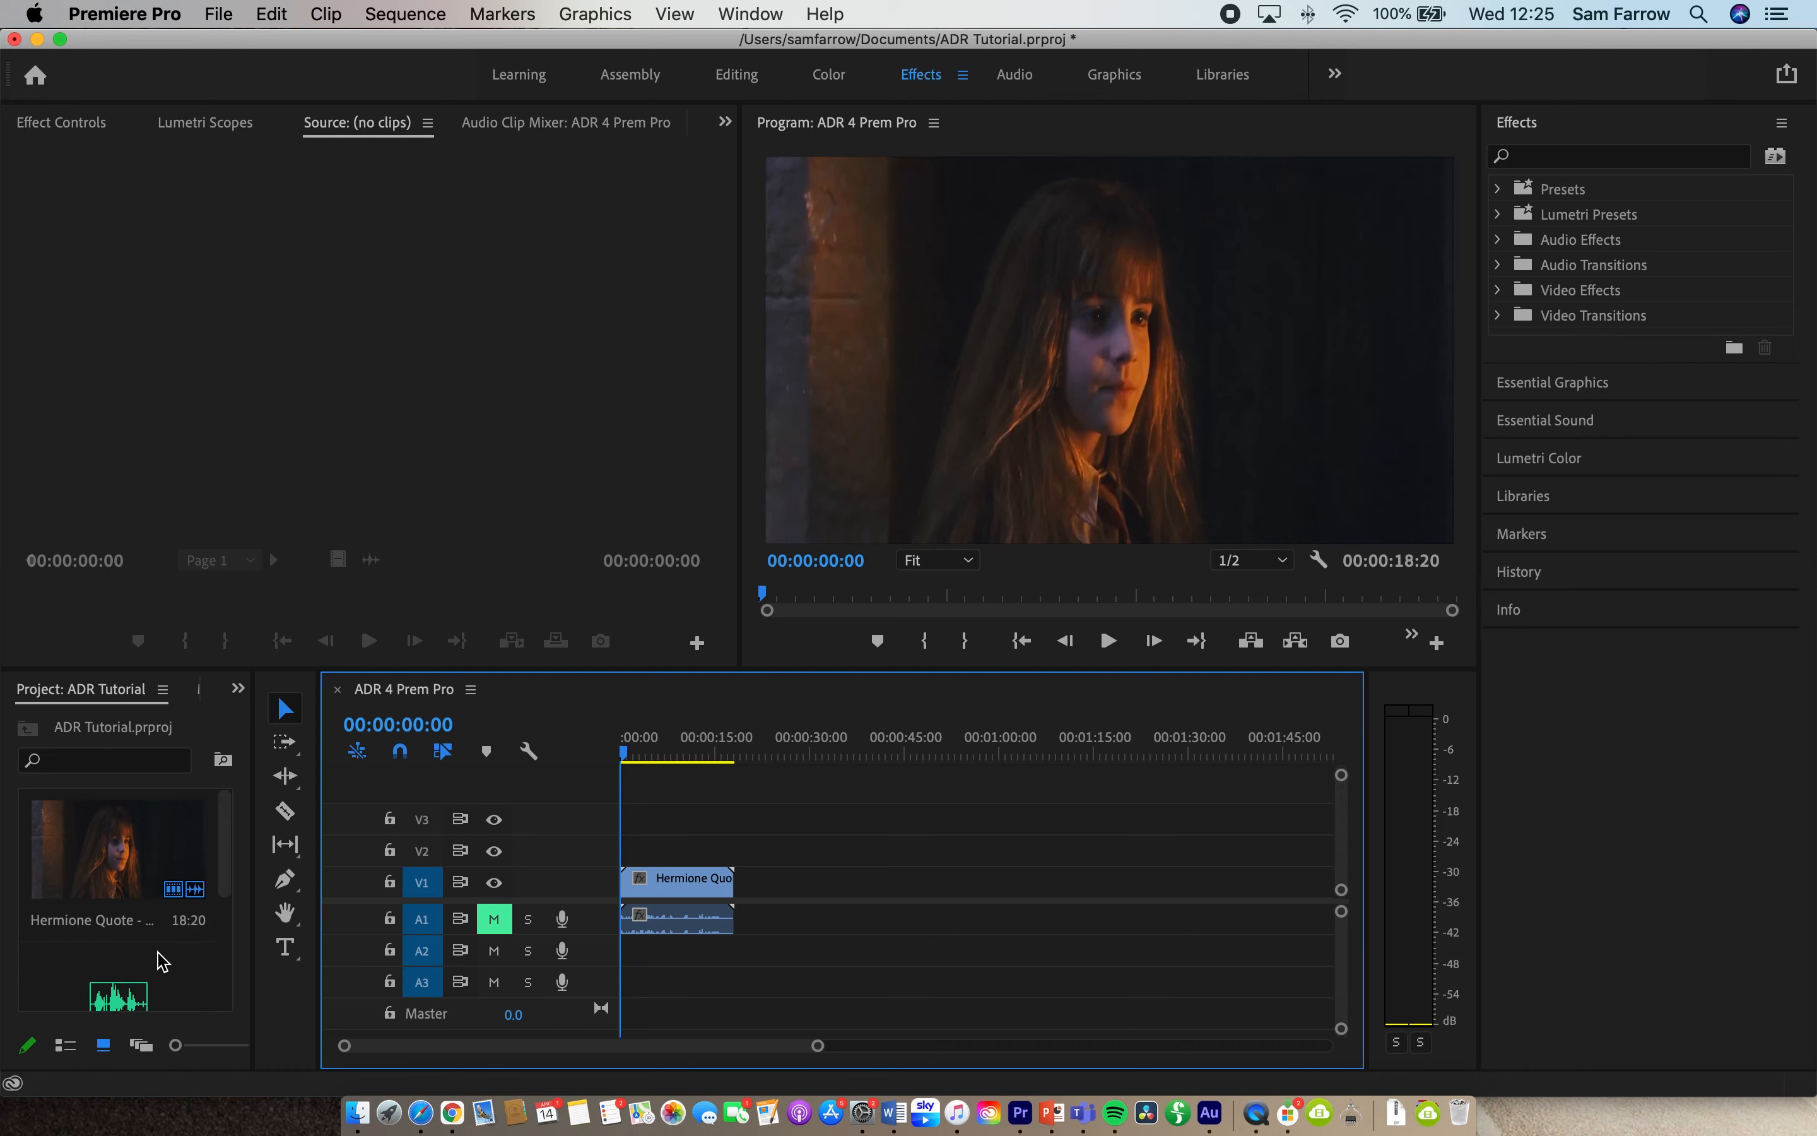
left_click_drag(131, 984, 719, 956)
left_click_drag(815, 1045, 475, 1045)
scroll(949, 975, "right", 10)
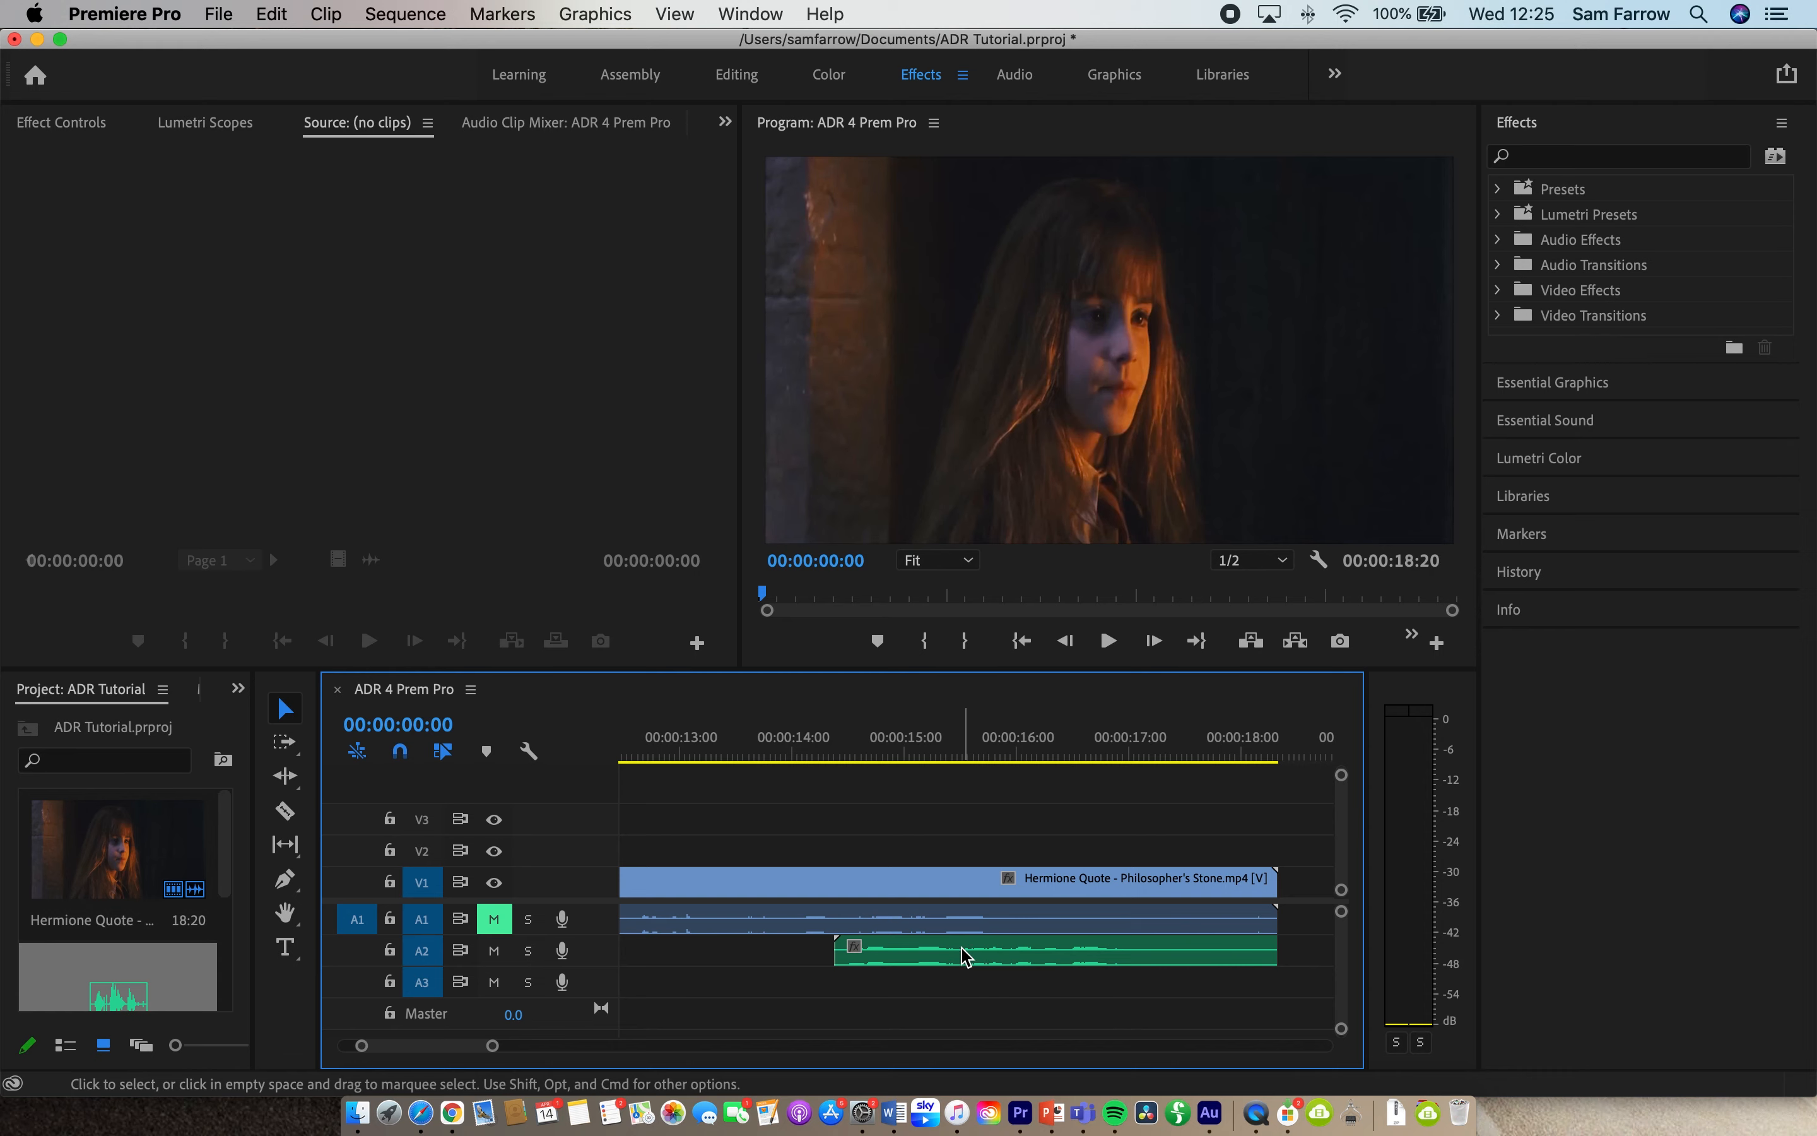
Move the ADR clip on track A2 earlier so that it starts at about 00:00:13:18
left_click_drag(968, 948, 885, 949)
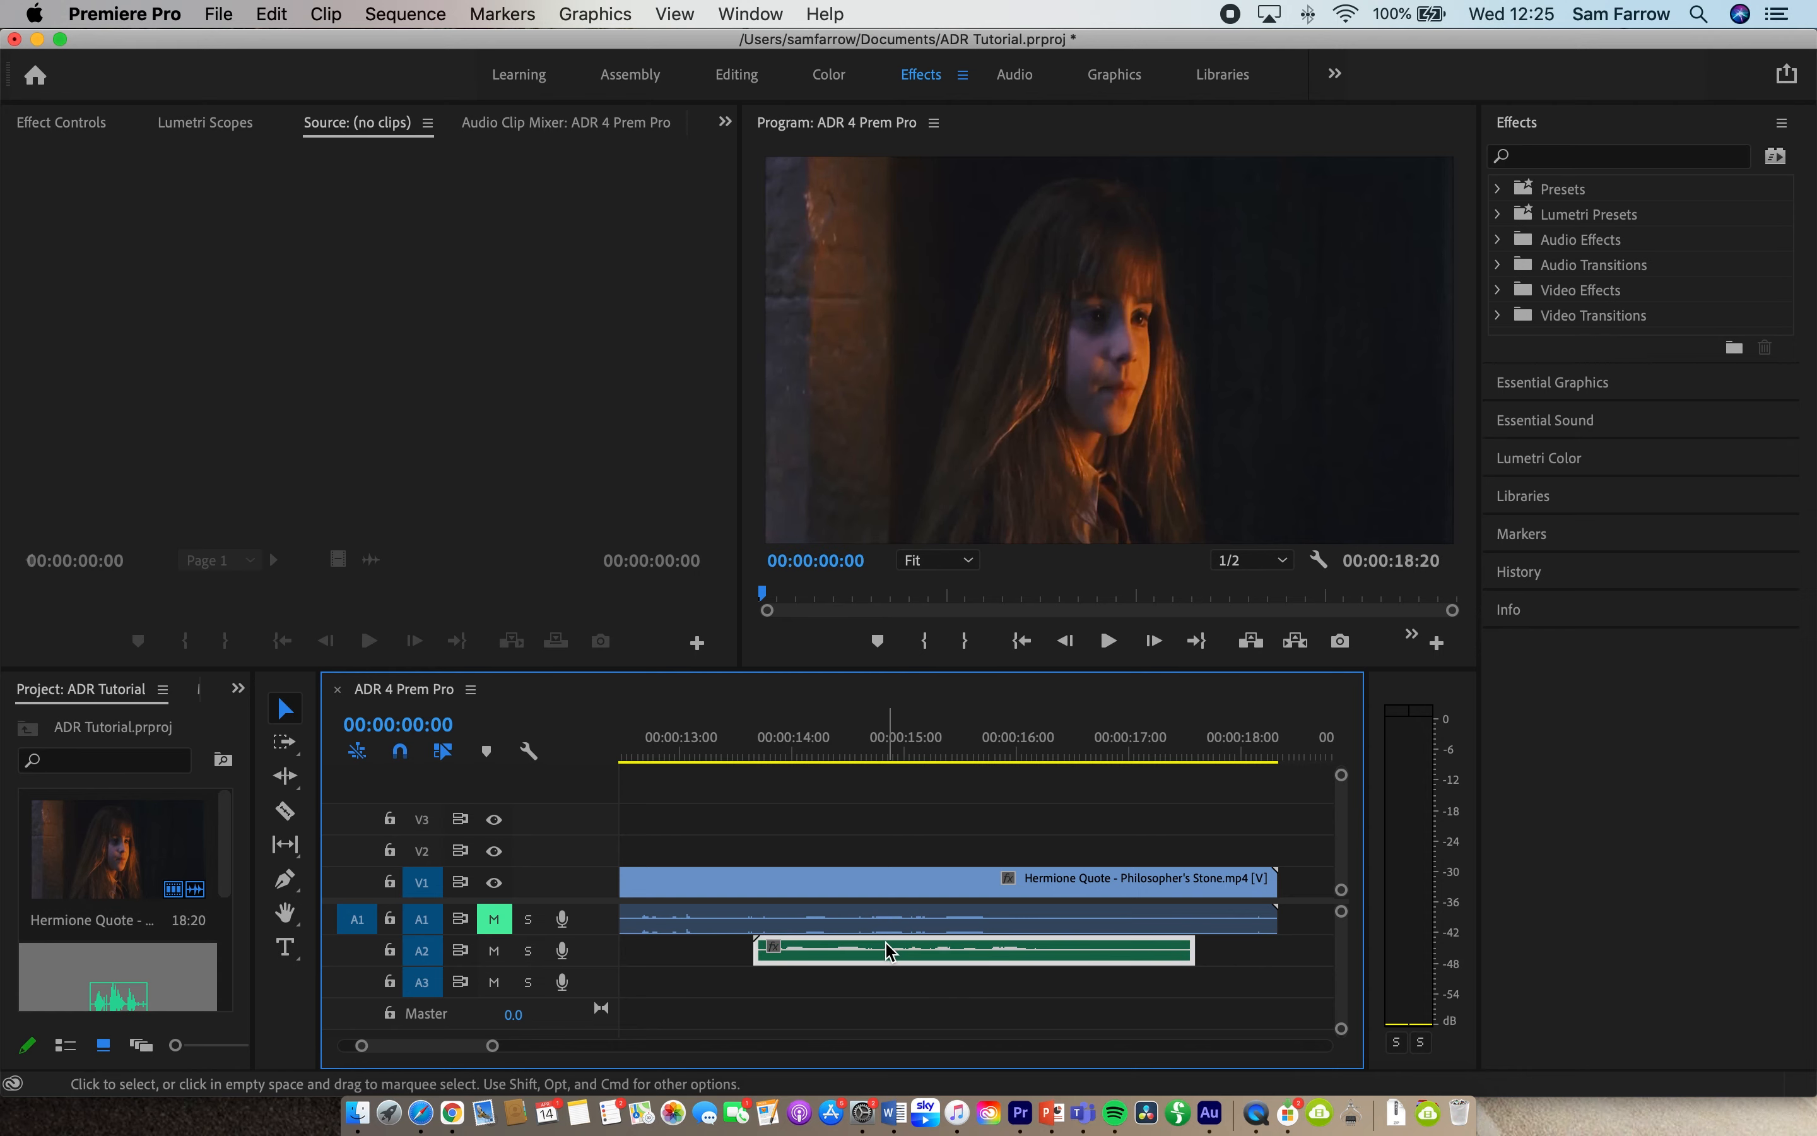
left_click(747, 753)
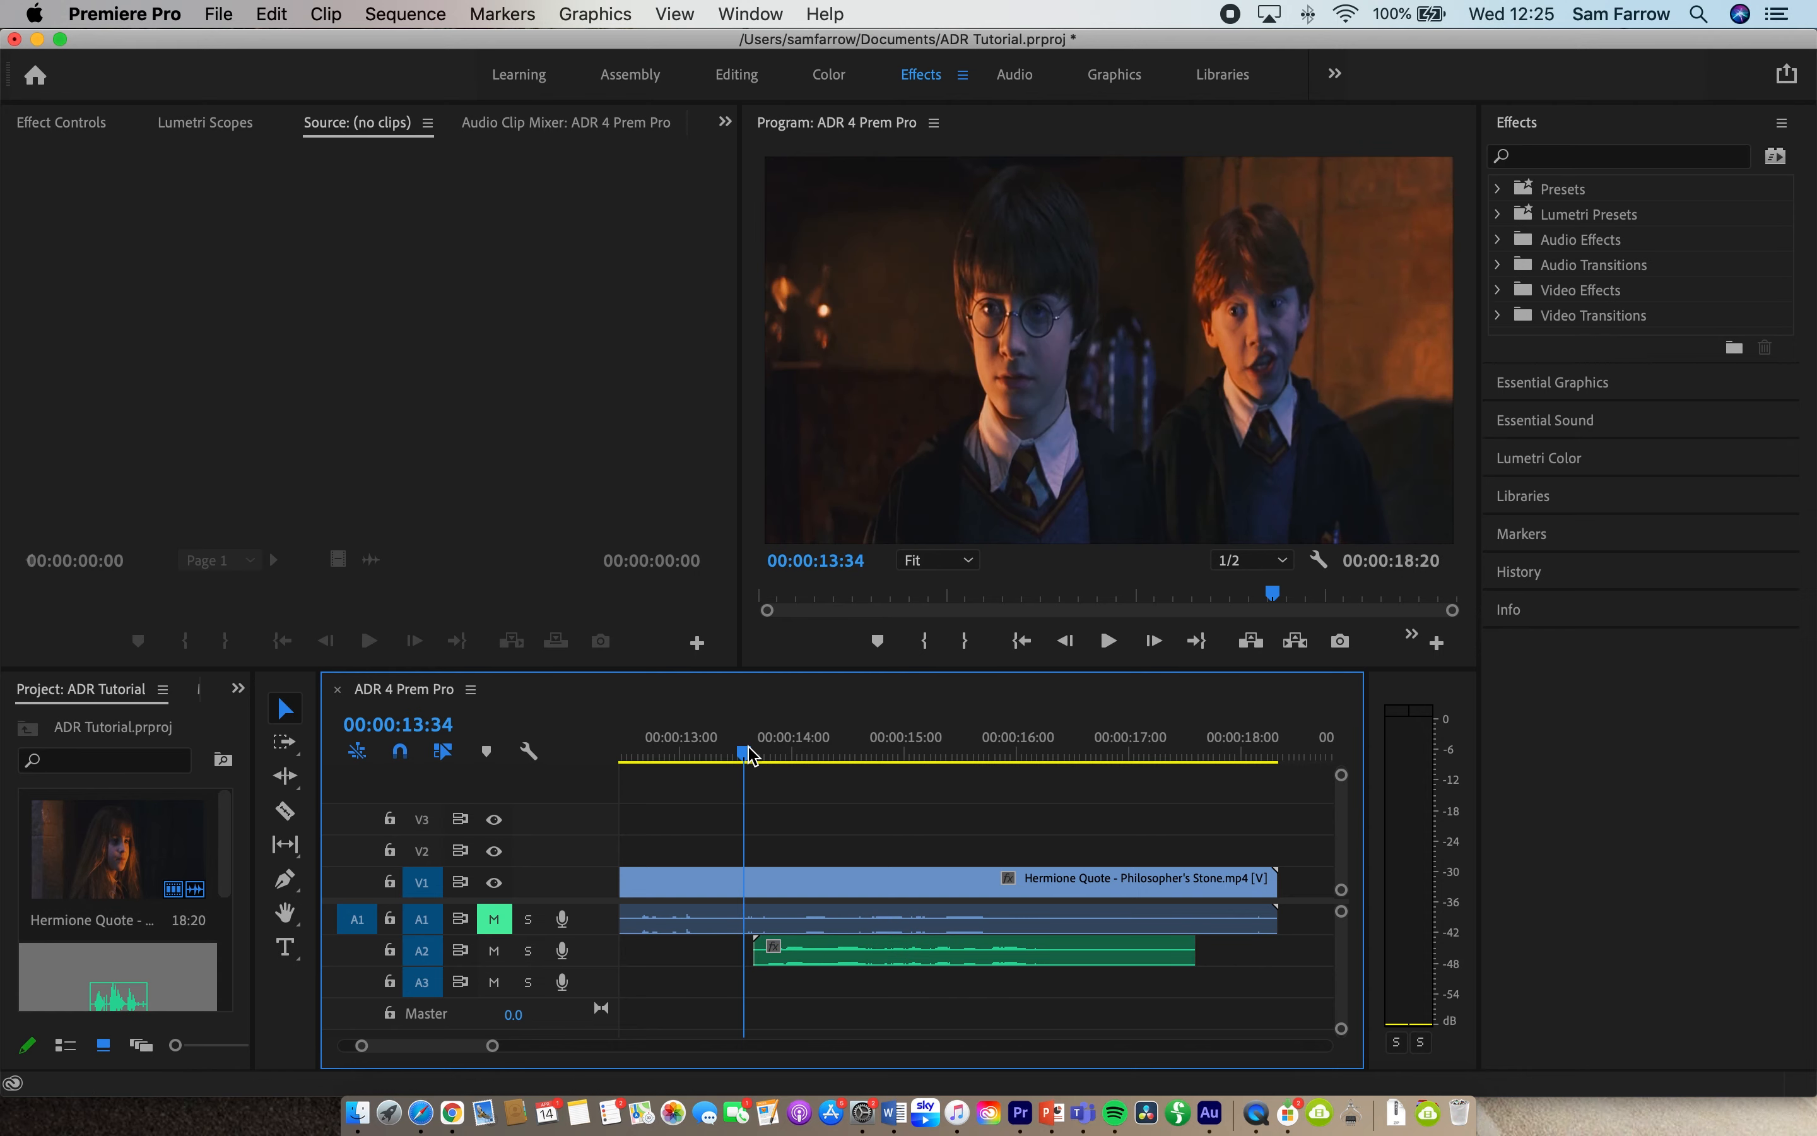
left_click(826, 947)
left_click_drag(826, 947, 775, 949)
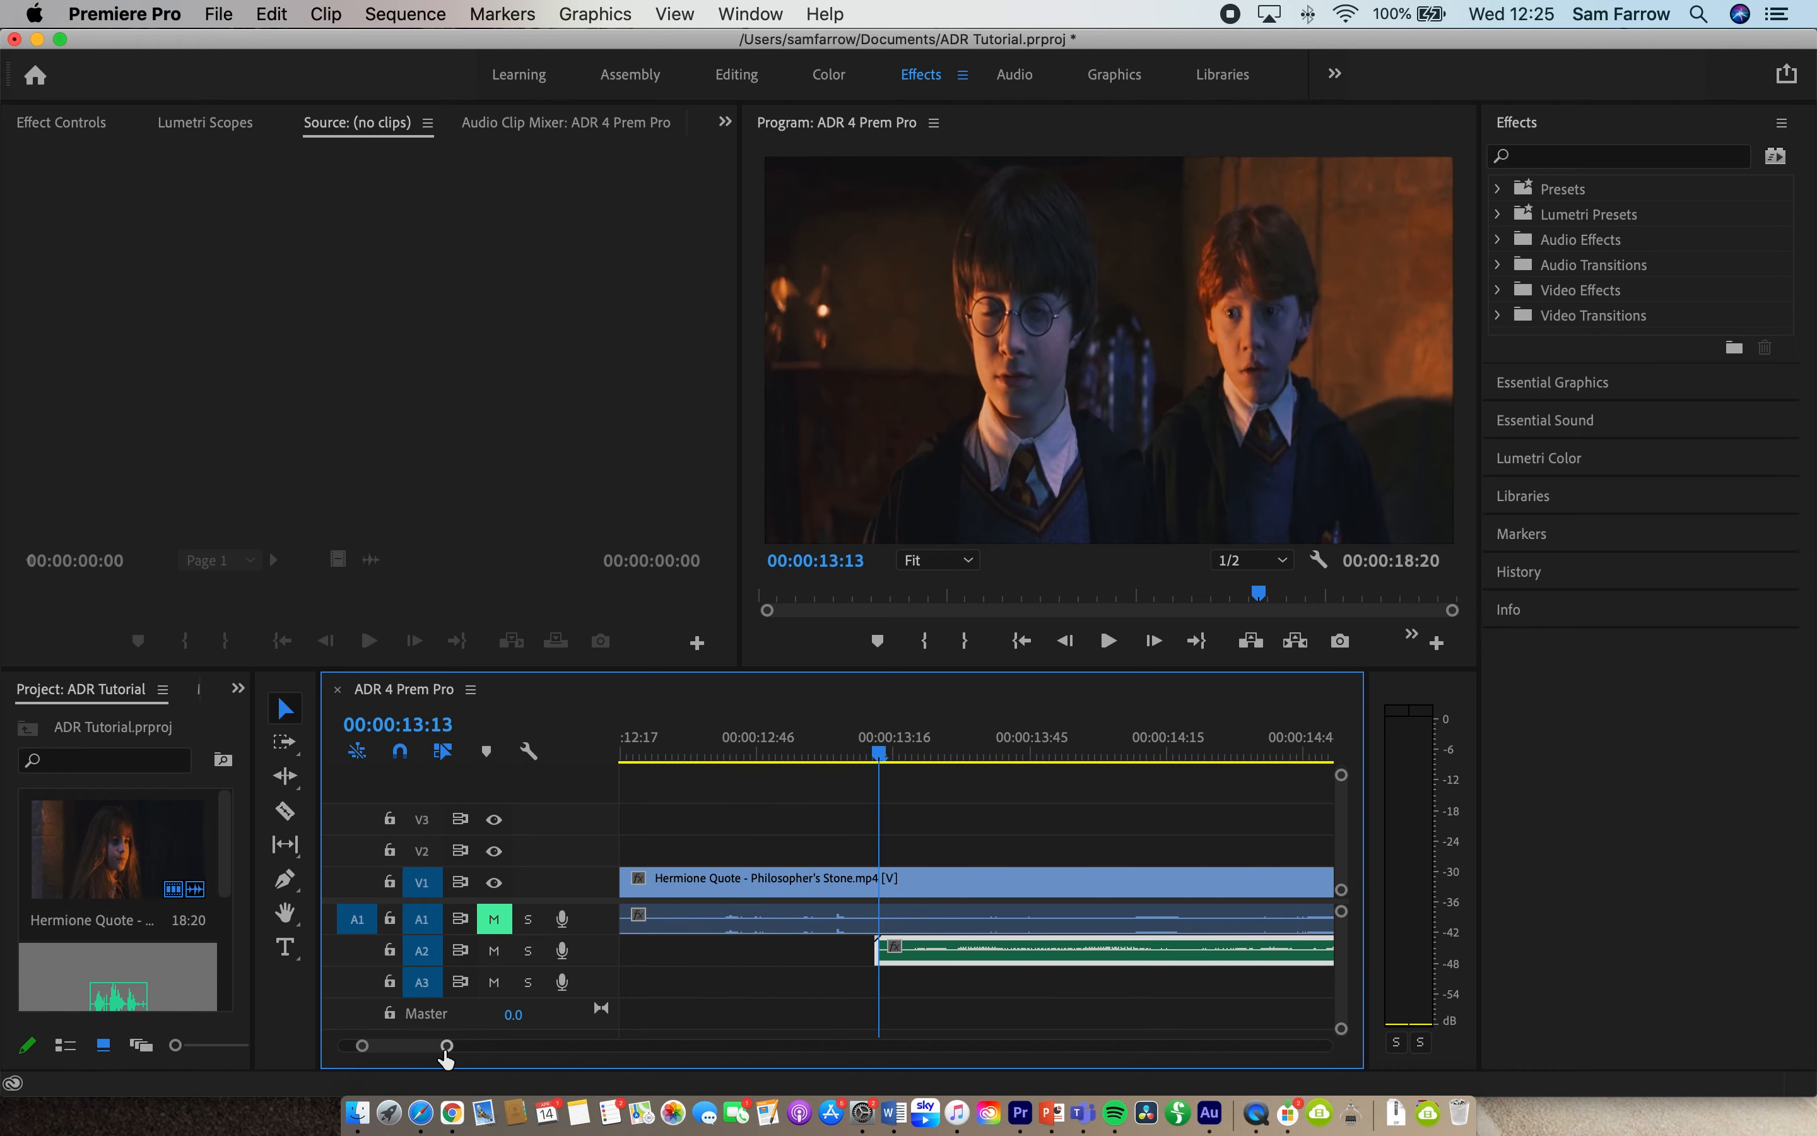
left_click_drag(447, 1045, 398, 1045)
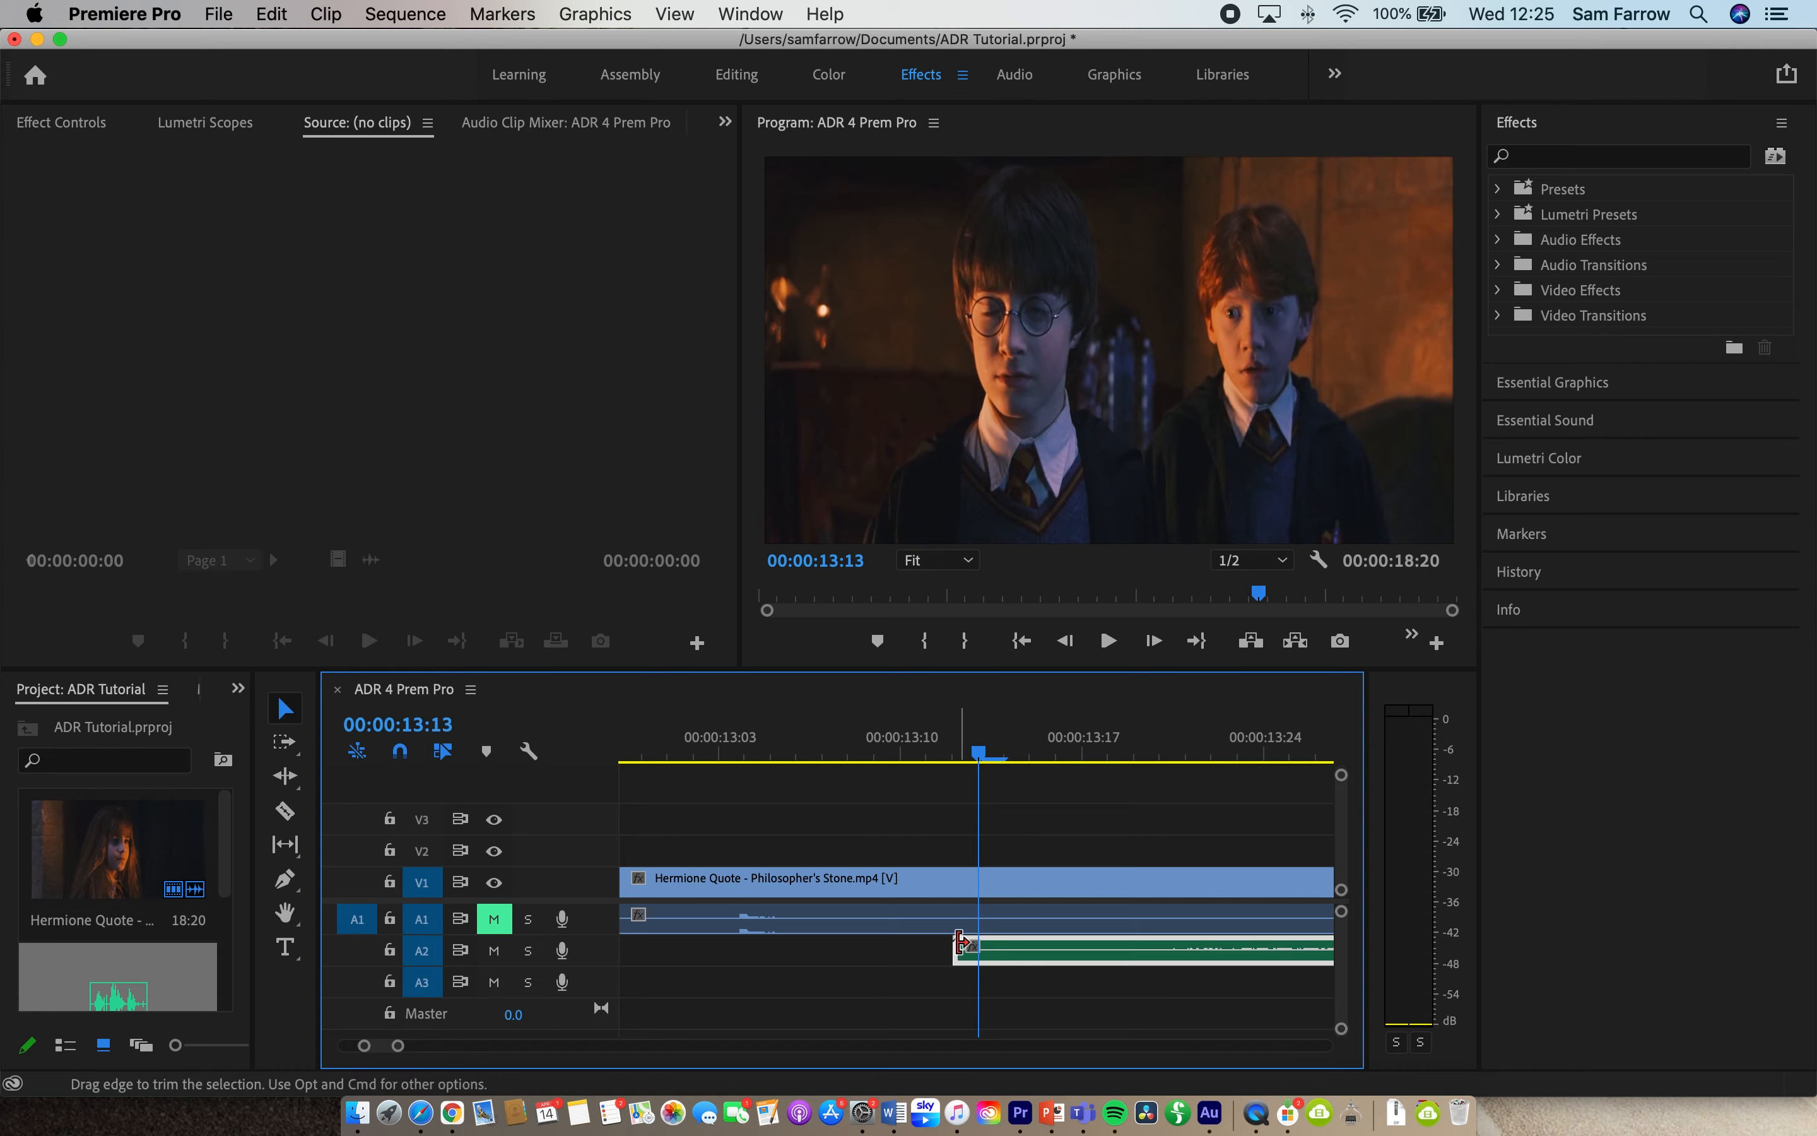
left_click_drag(993, 764, 1115, 764)
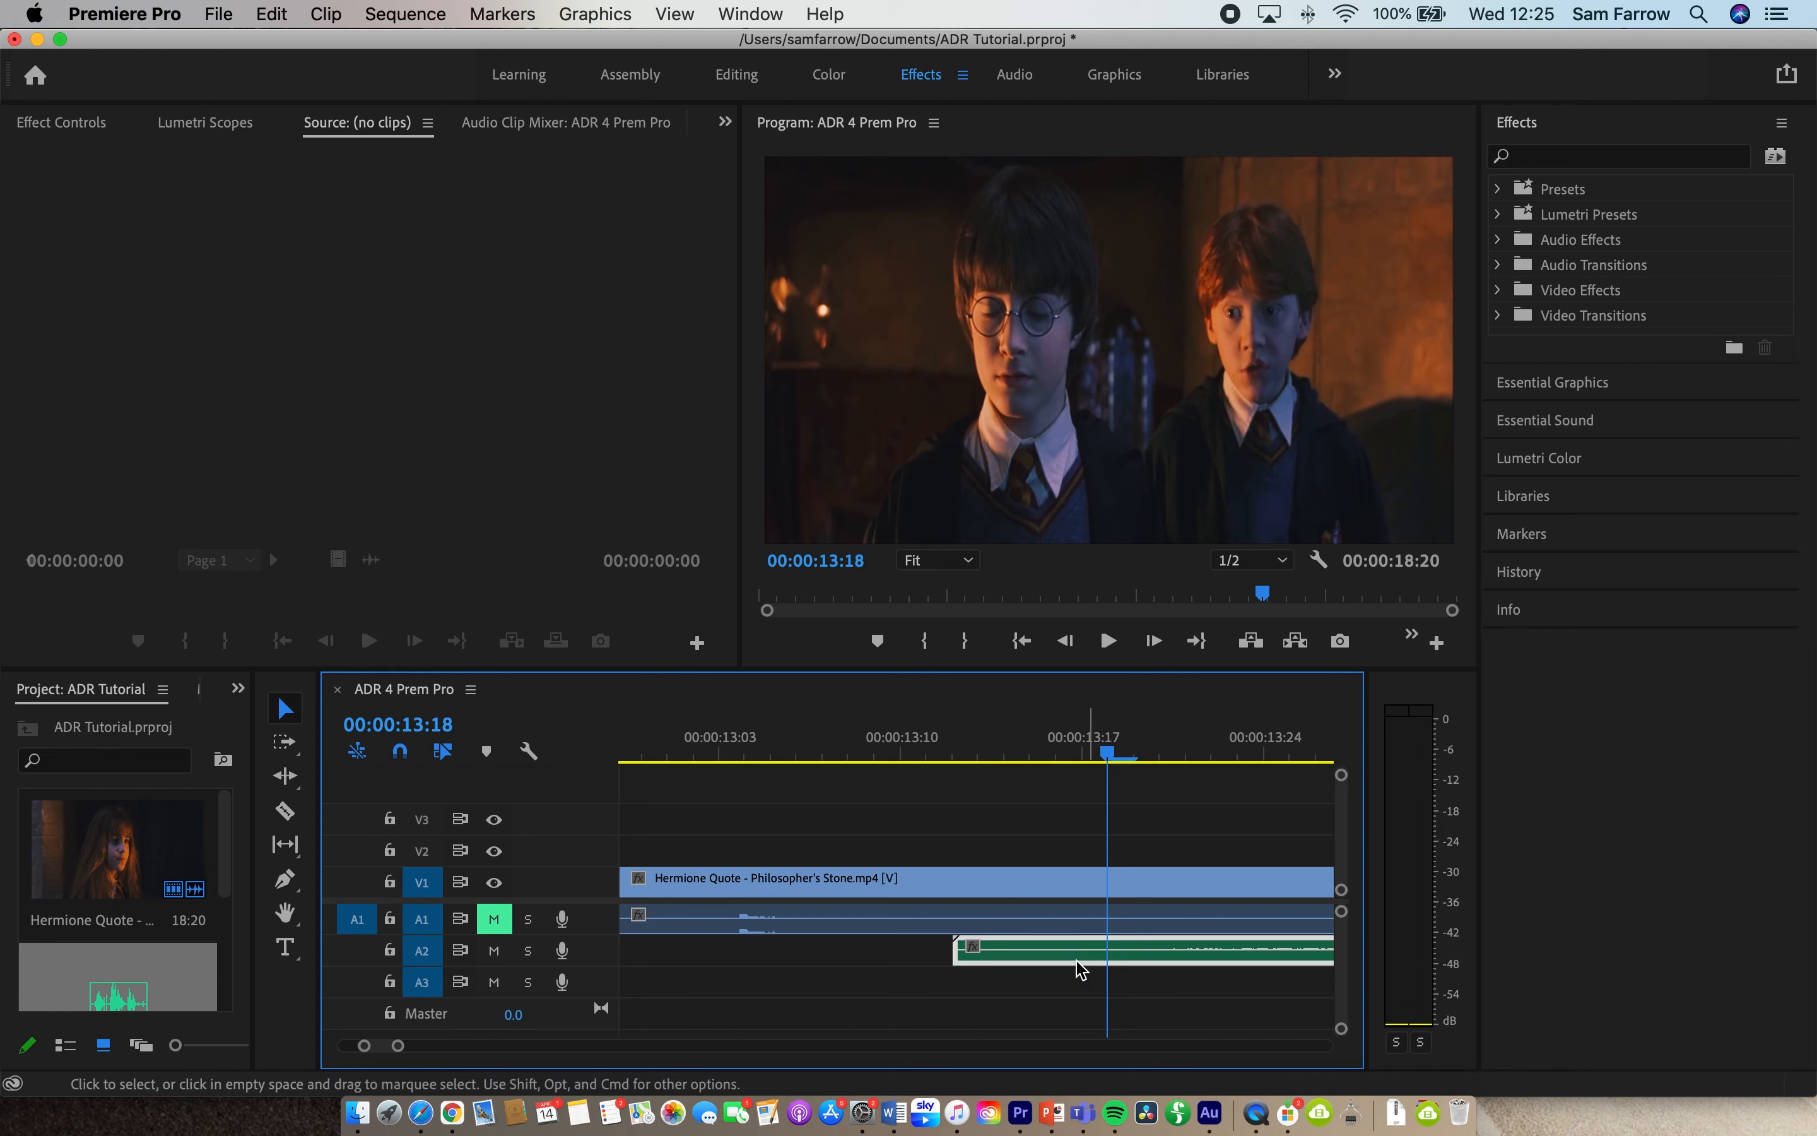
left_click_drag(1114, 955, 1243, 940)
Play the sequence from just before the ADR clip to check its sync and return the playhead to about 00:00:12:52
left_click(1072, 761)
key("space")
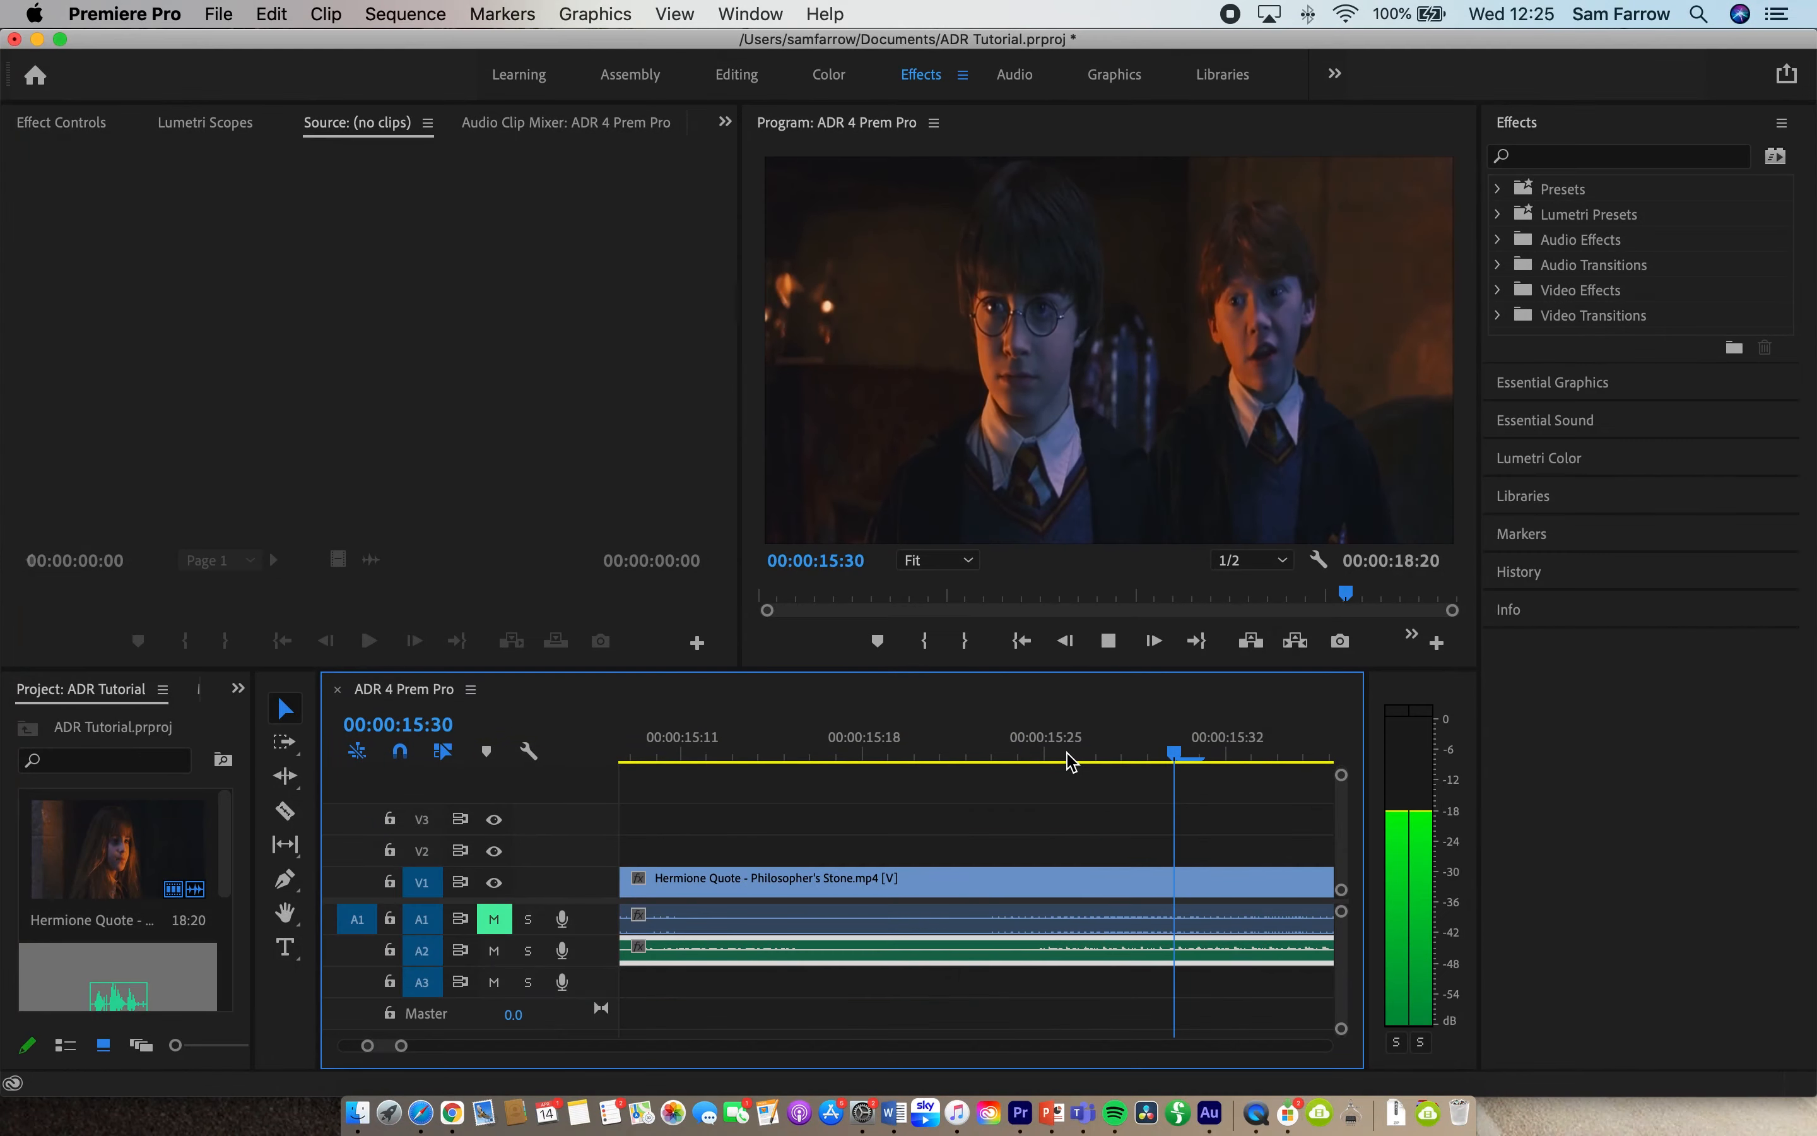
key("space")
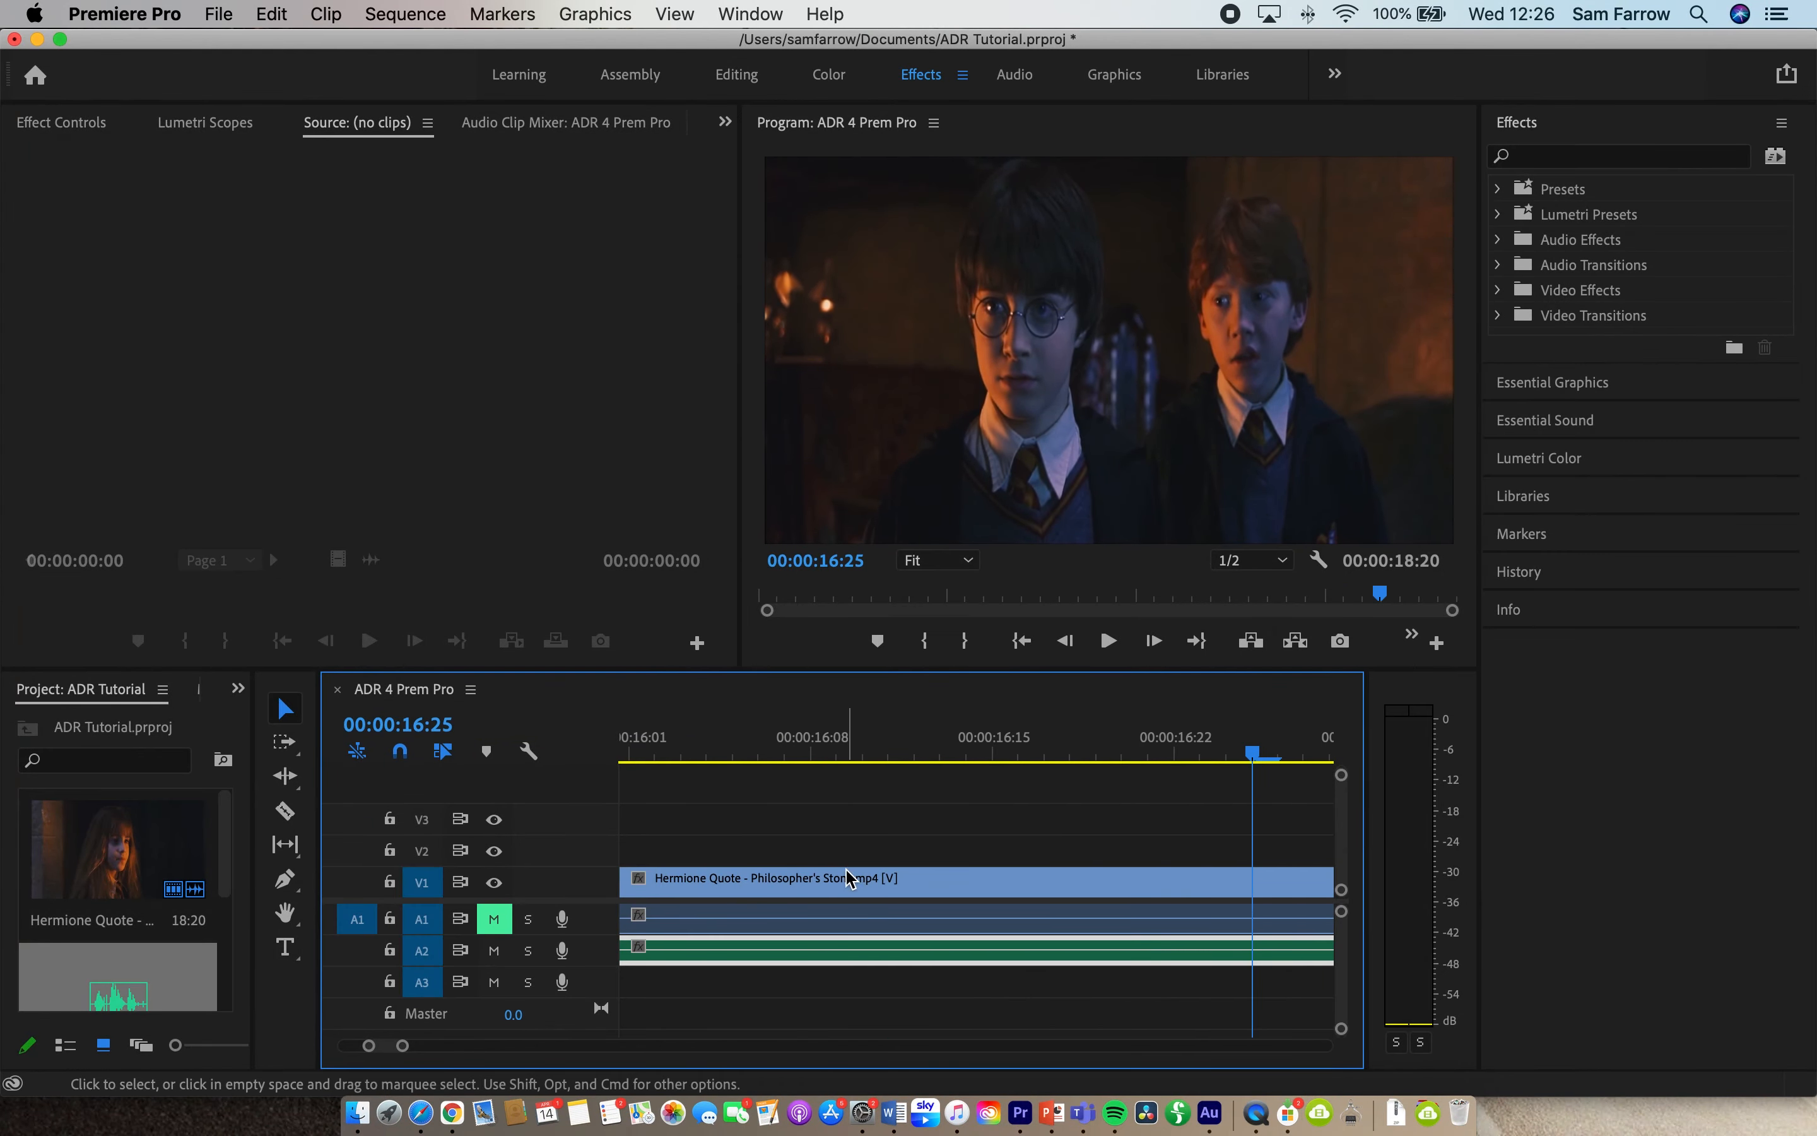
left_click_drag(403, 1046, 480, 1047)
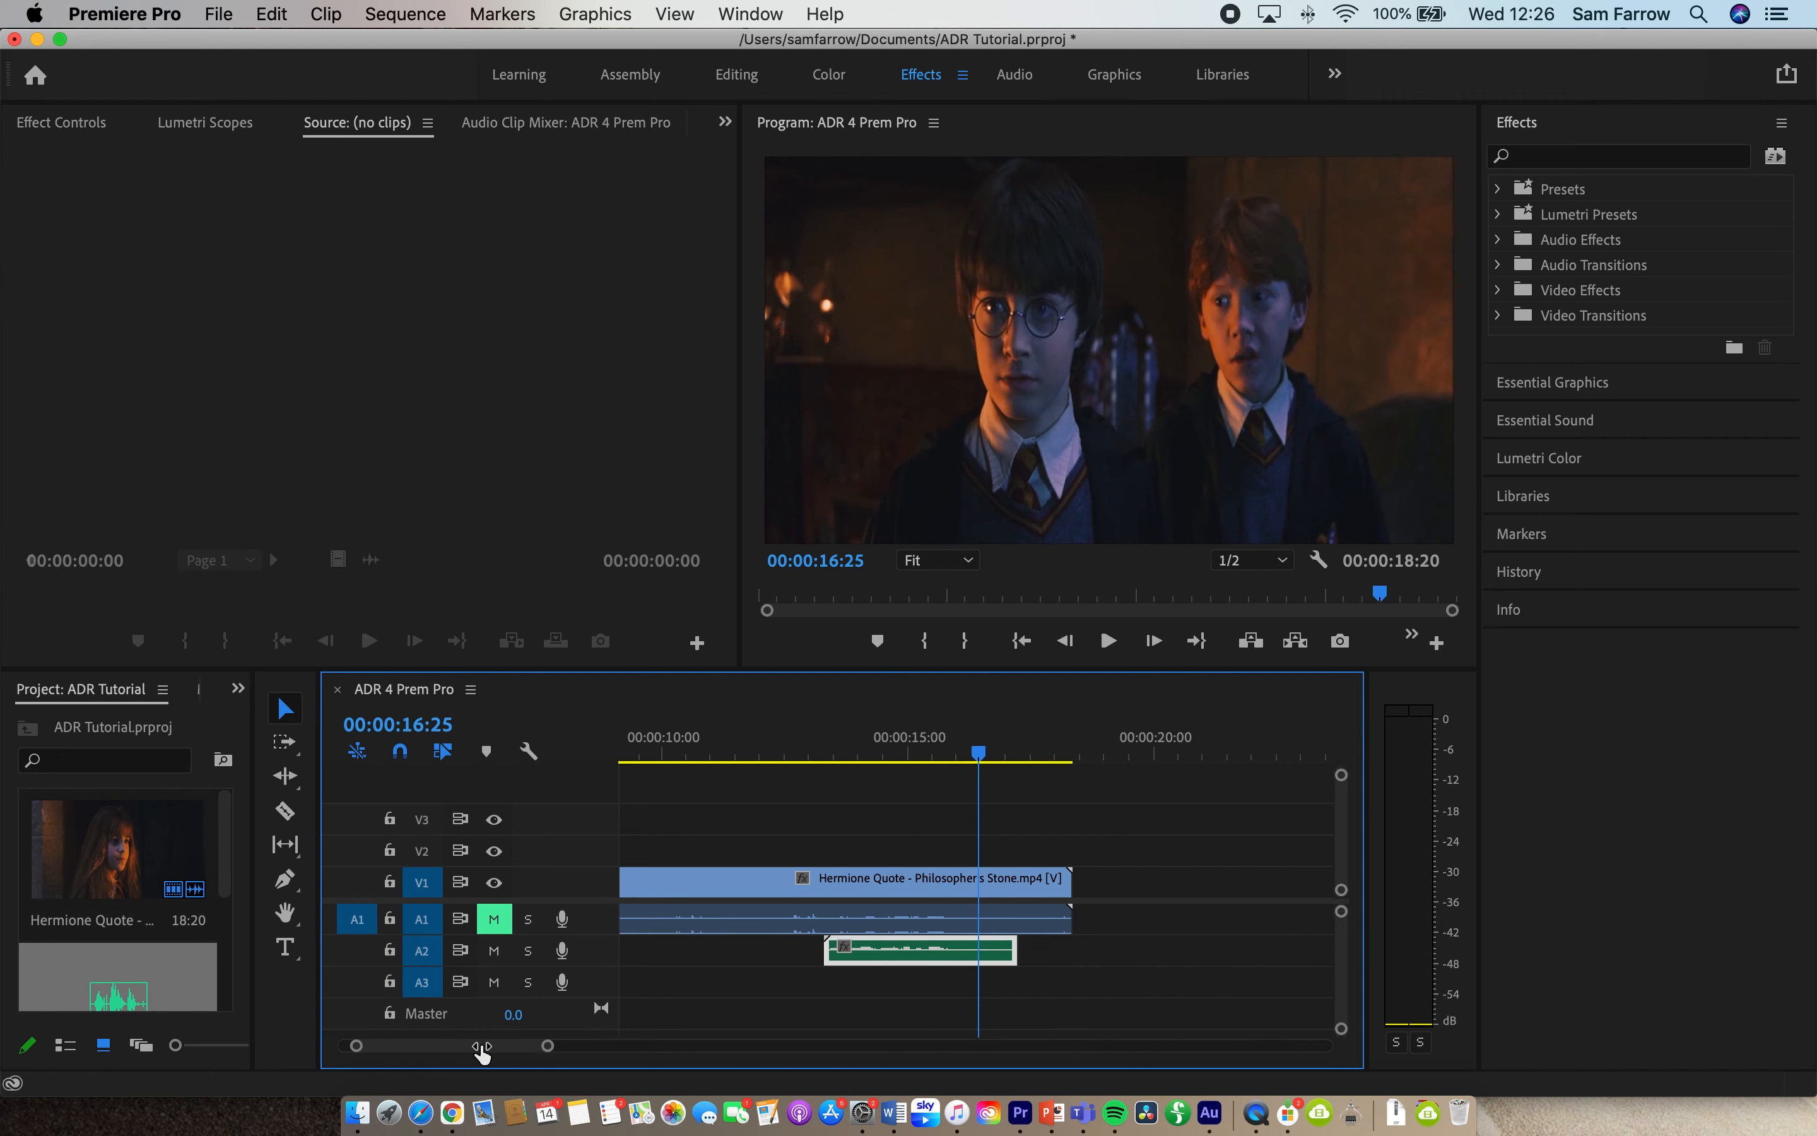
left_click_drag(976, 754, 806, 765)
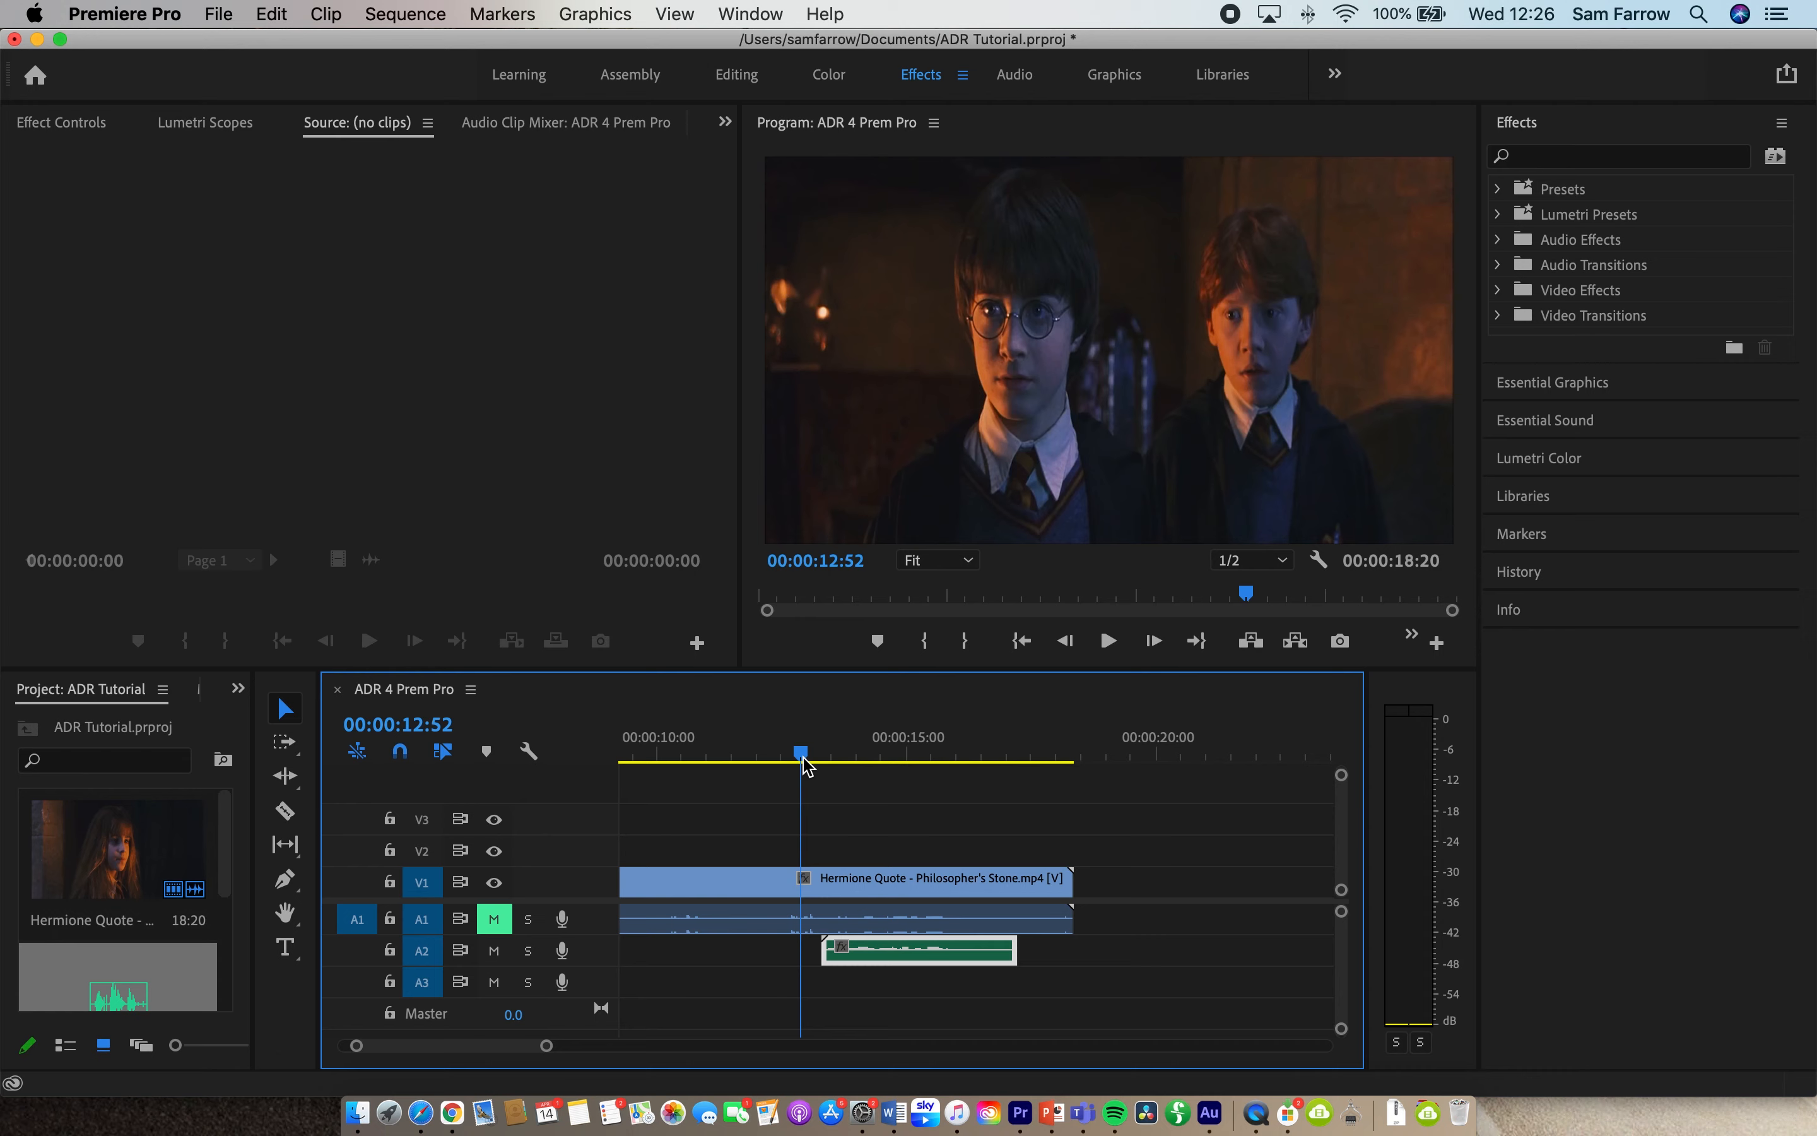
left_click_drag(806, 753, 799, 751)
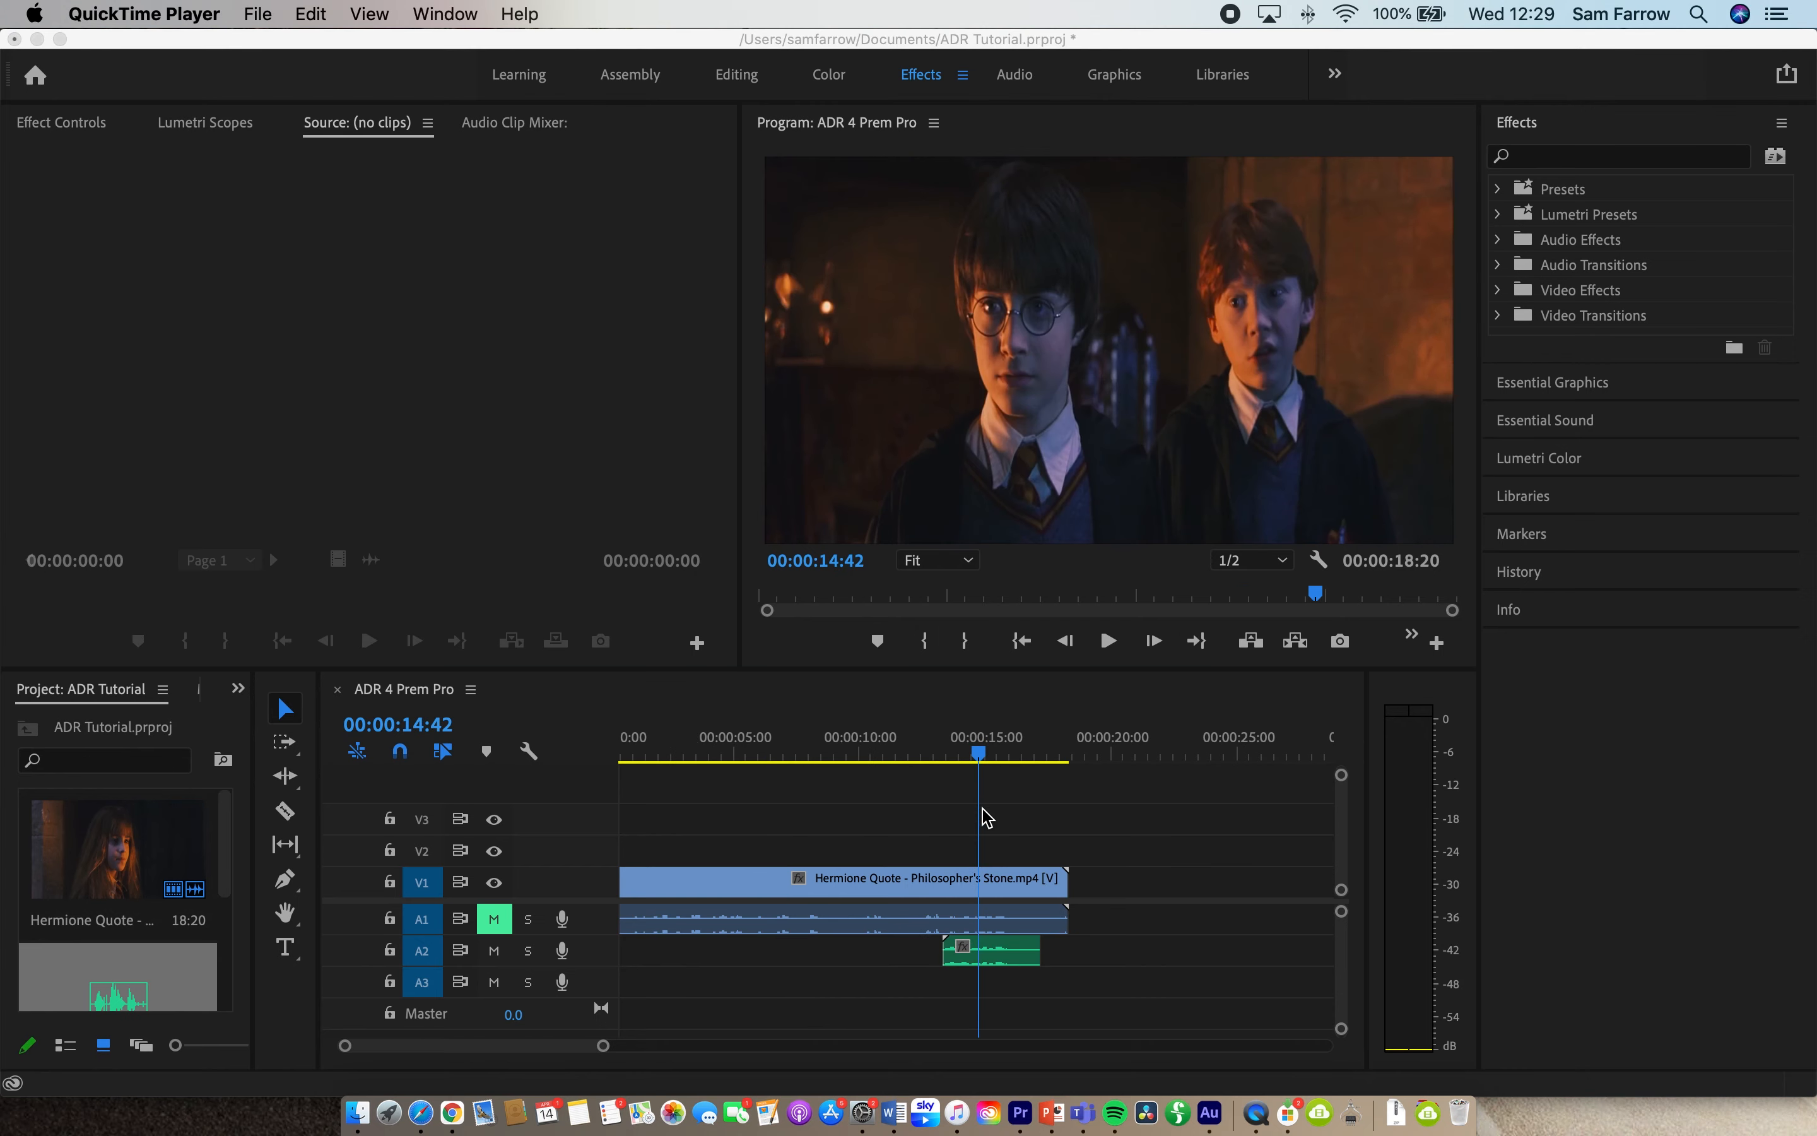
Import the audio file ADR Atmos.mp3 from the Desktop folder into the project
left_click(406, 330)
left_click(218, 13)
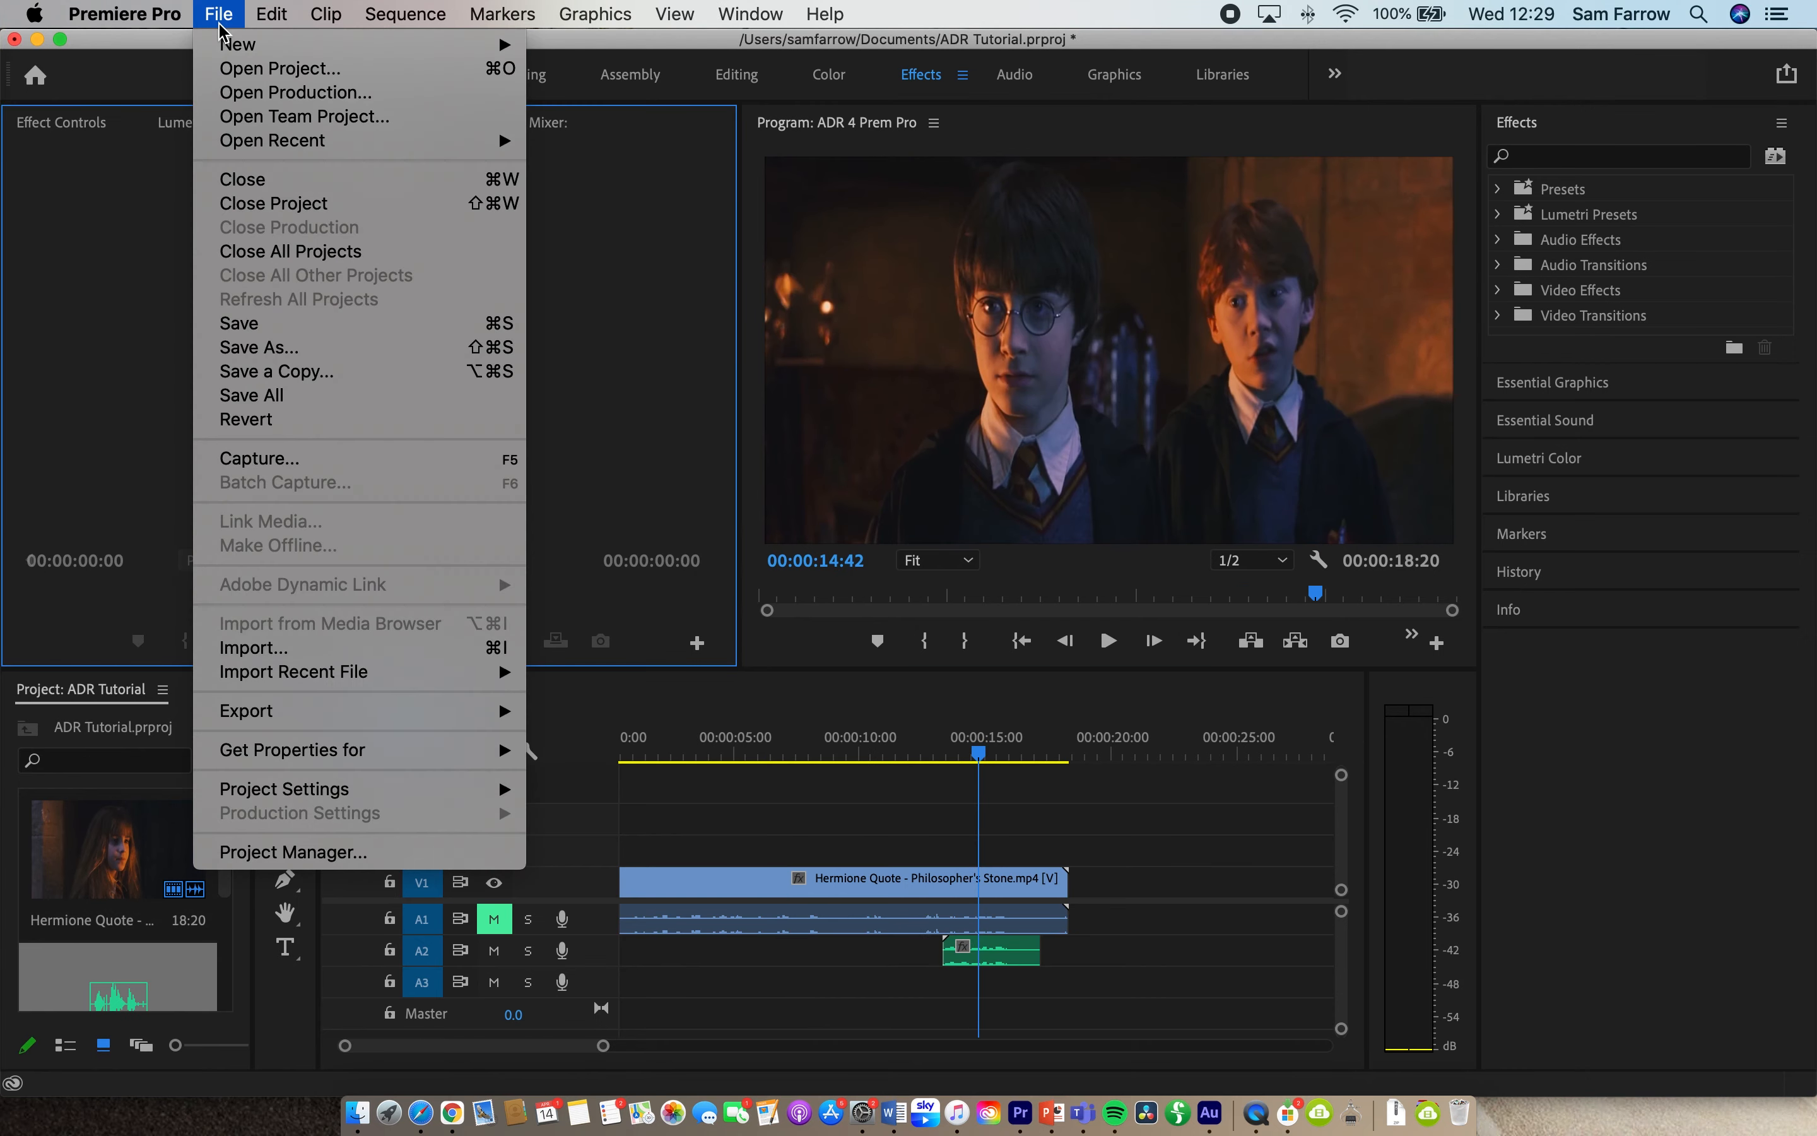
mouse_move(269, 48)
left_click(96, 335)
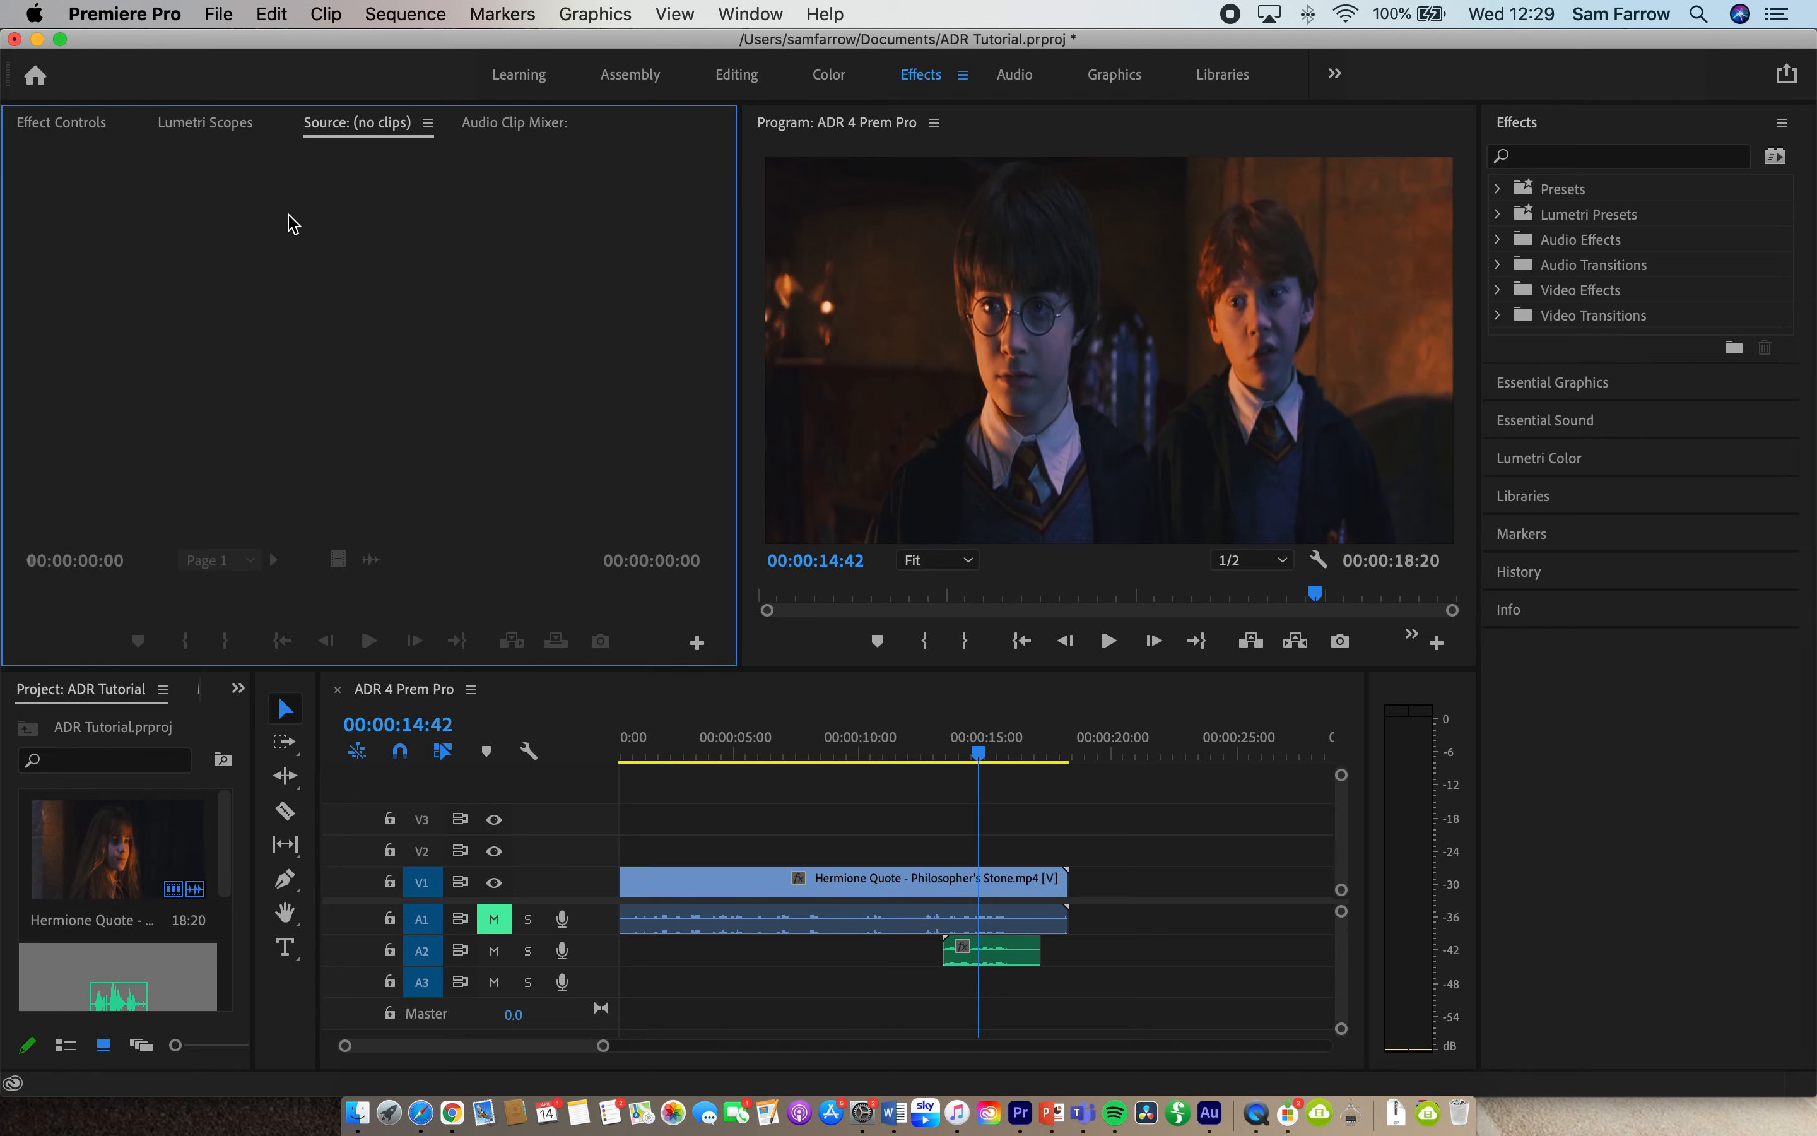
left_click(221, 16)
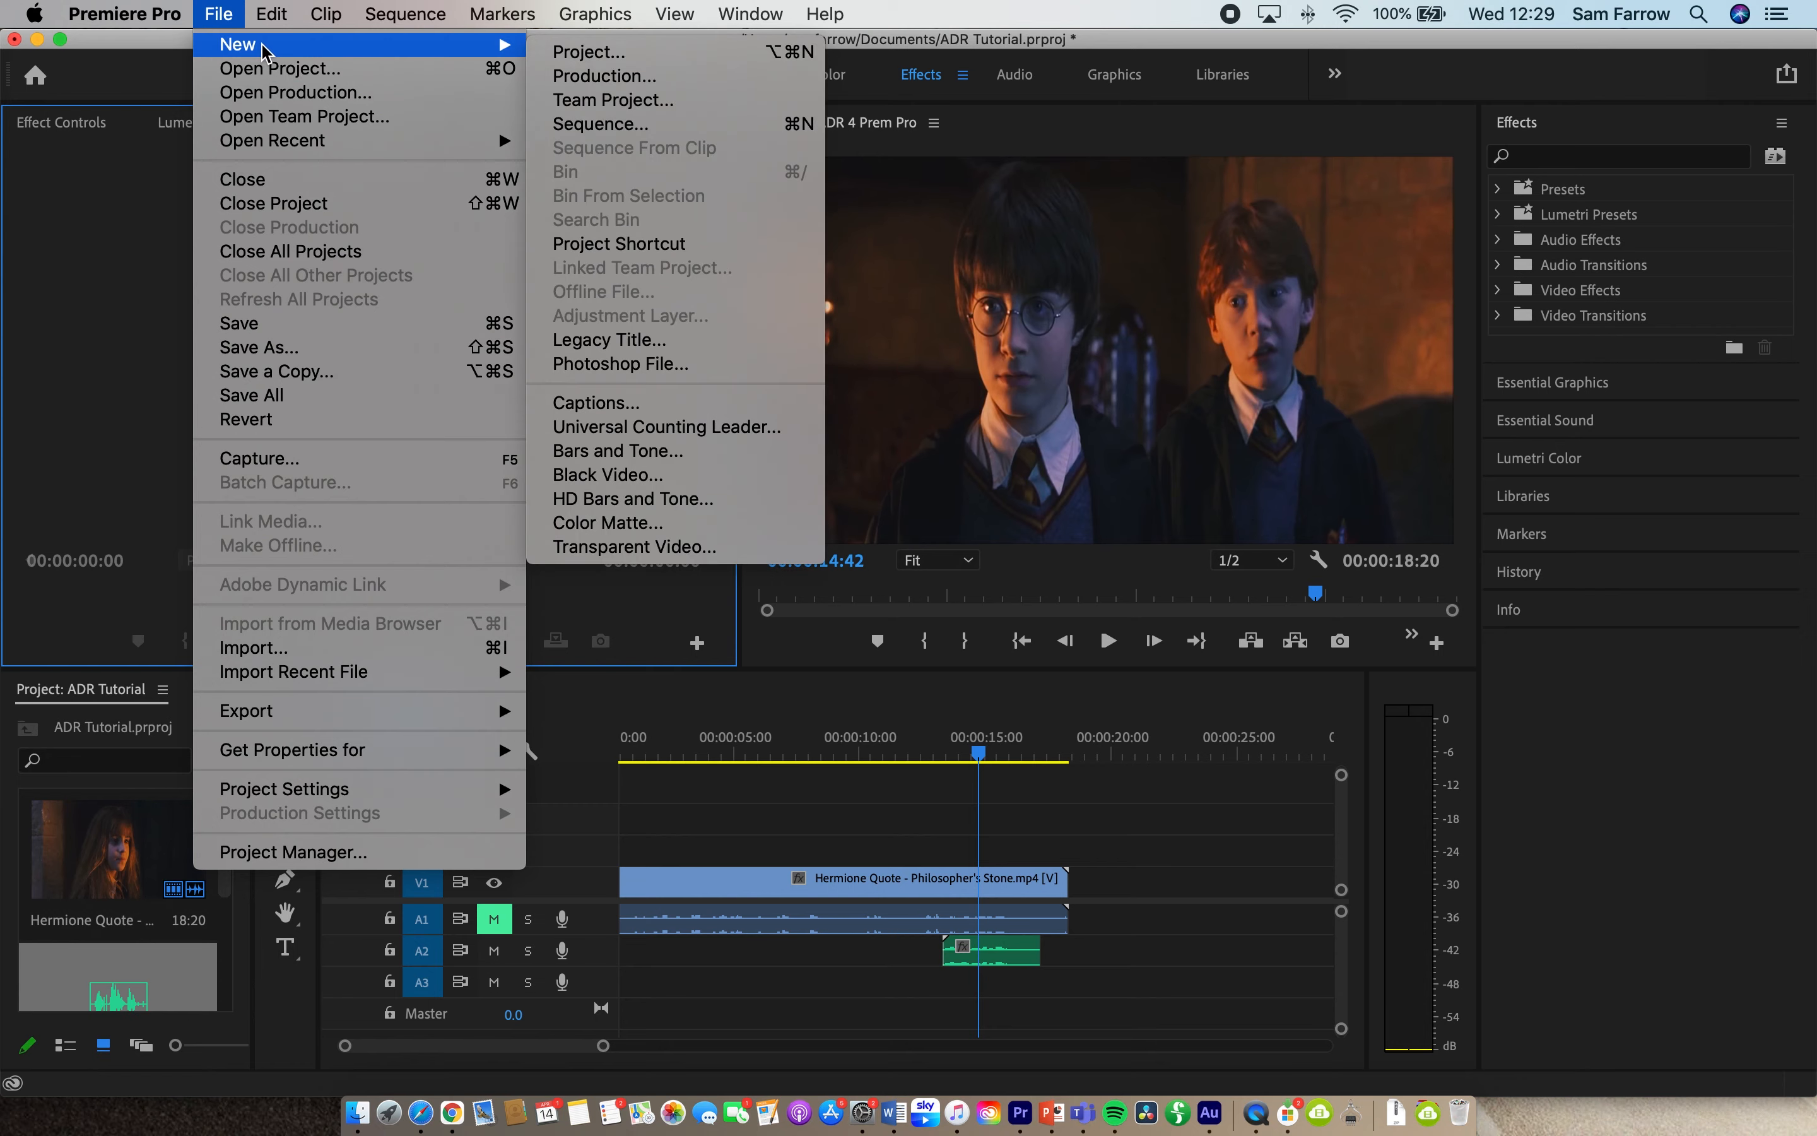
left_click(273, 649)
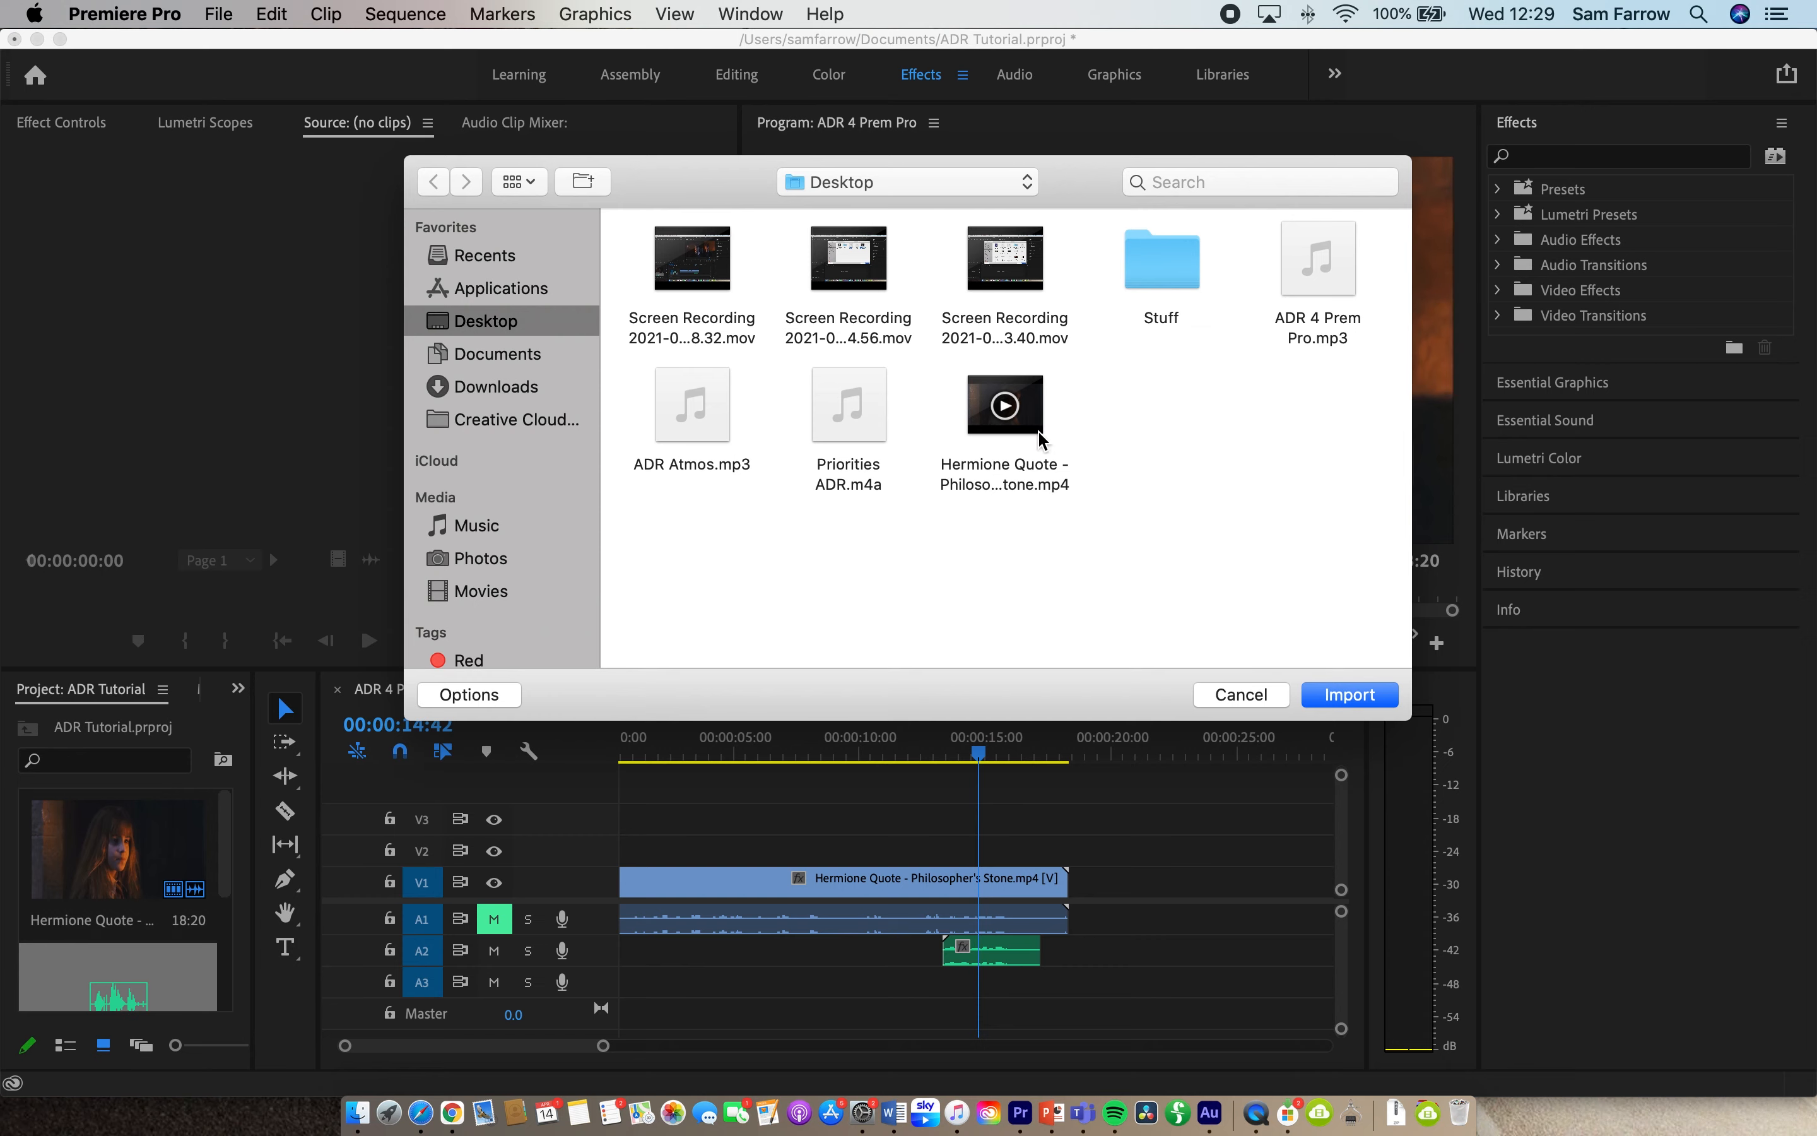
left_click(685, 375)
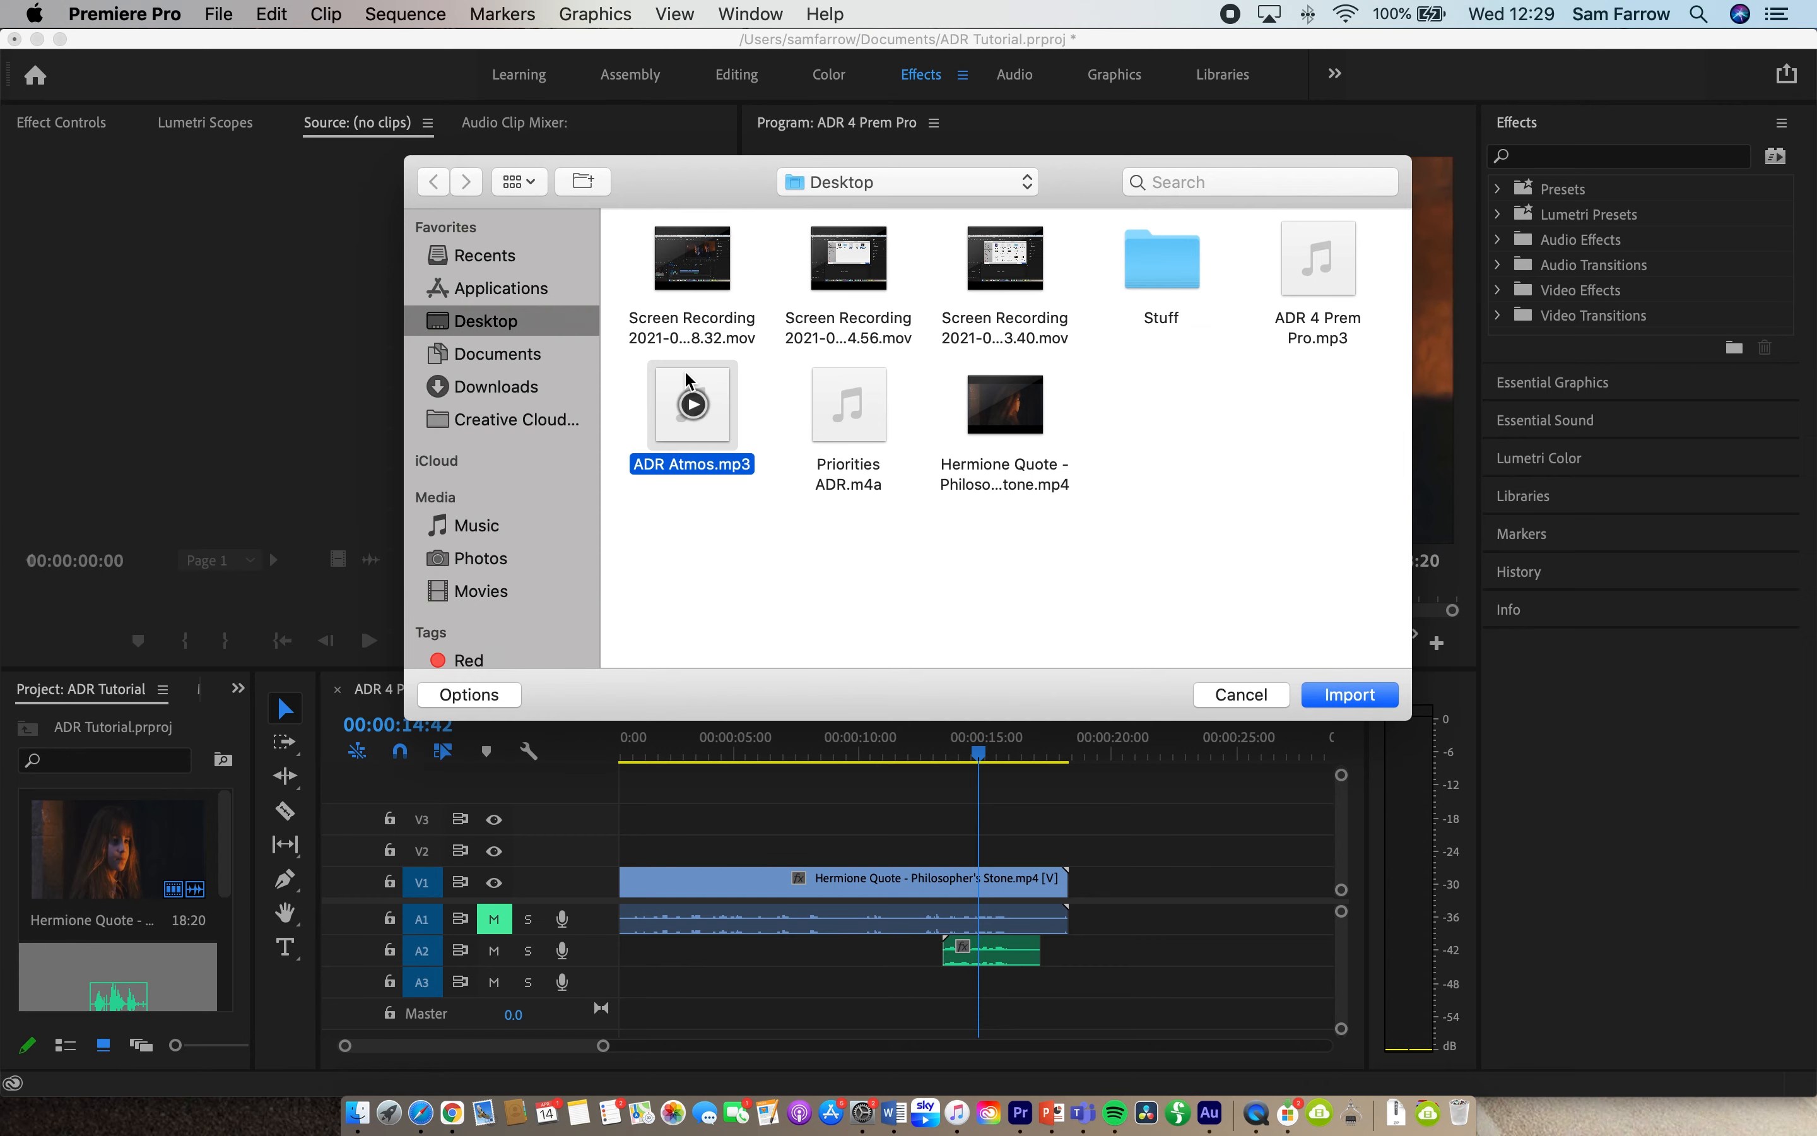
left_click(1350, 698)
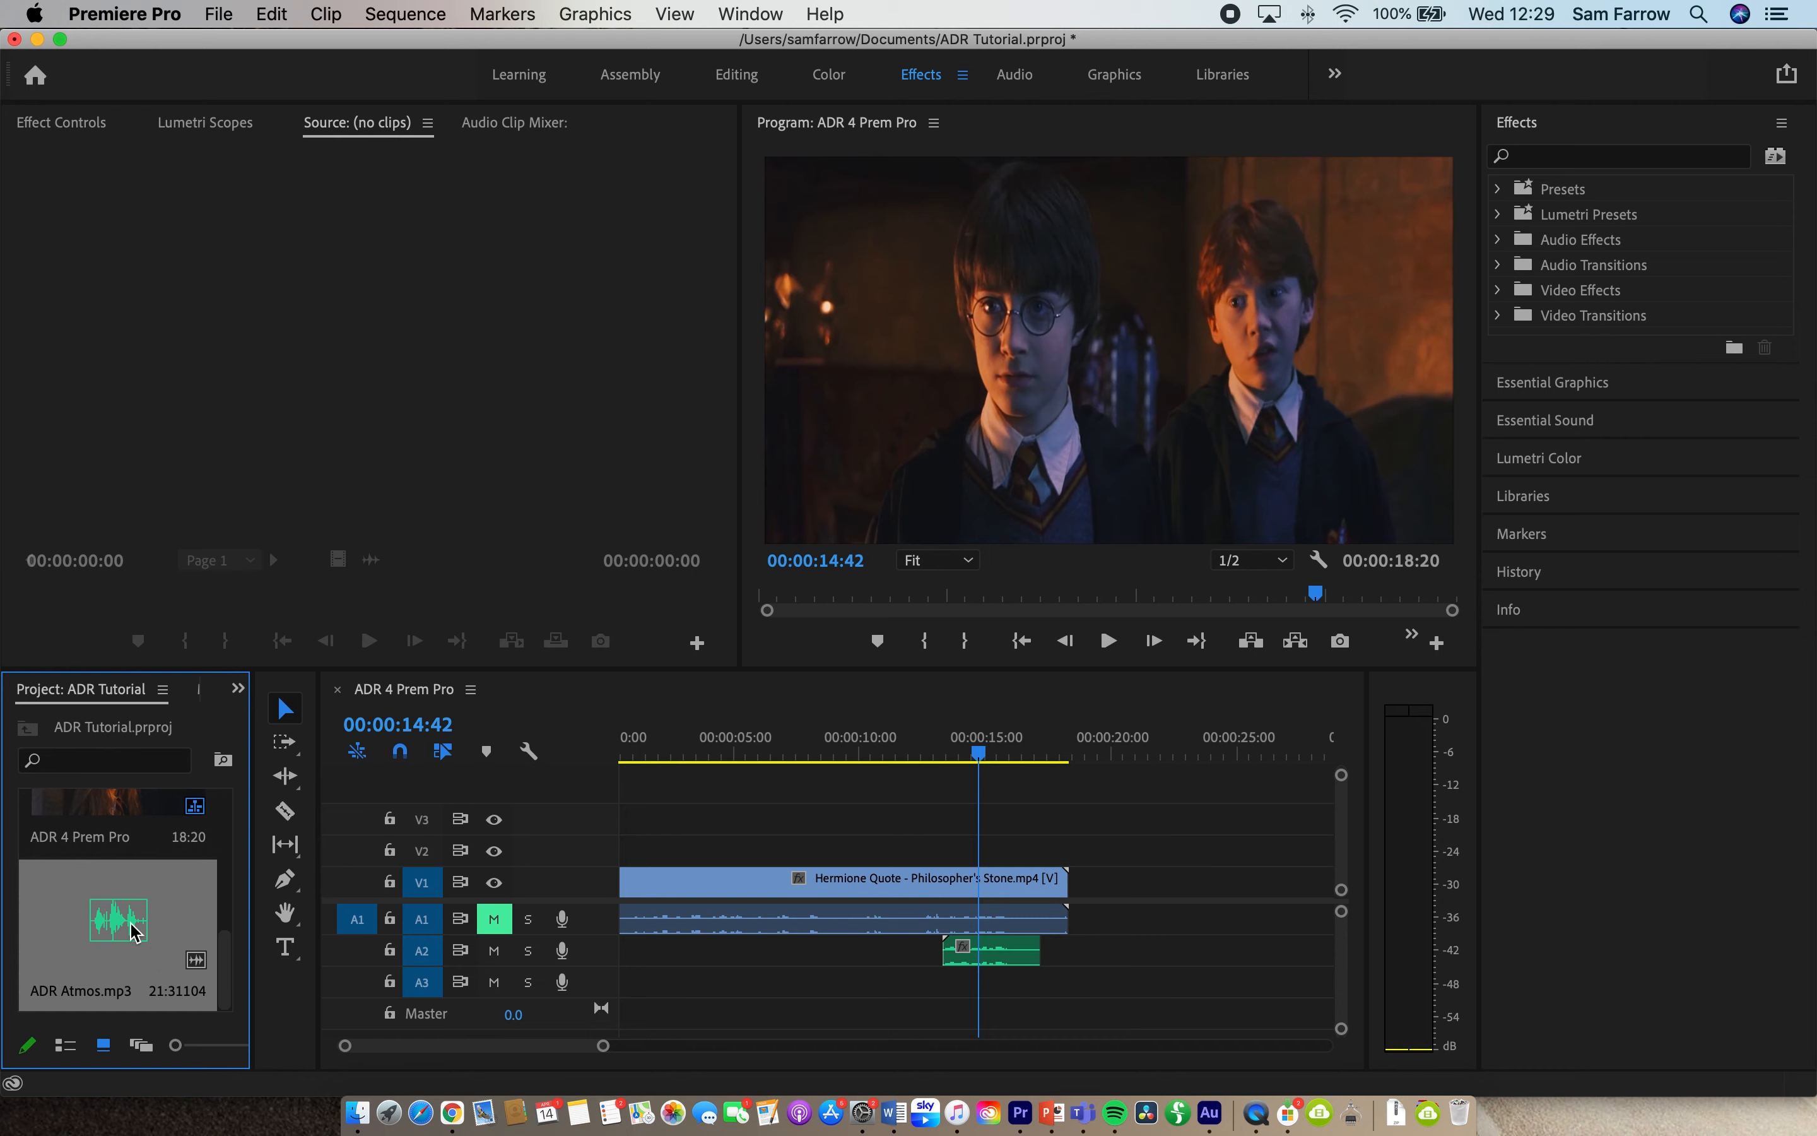
Place ADR Atmos.mp3 on audio track A3 starting at about 3 seconds and trim its end to the end of the Hermione video
left_click_drag(114, 921, 702, 1001)
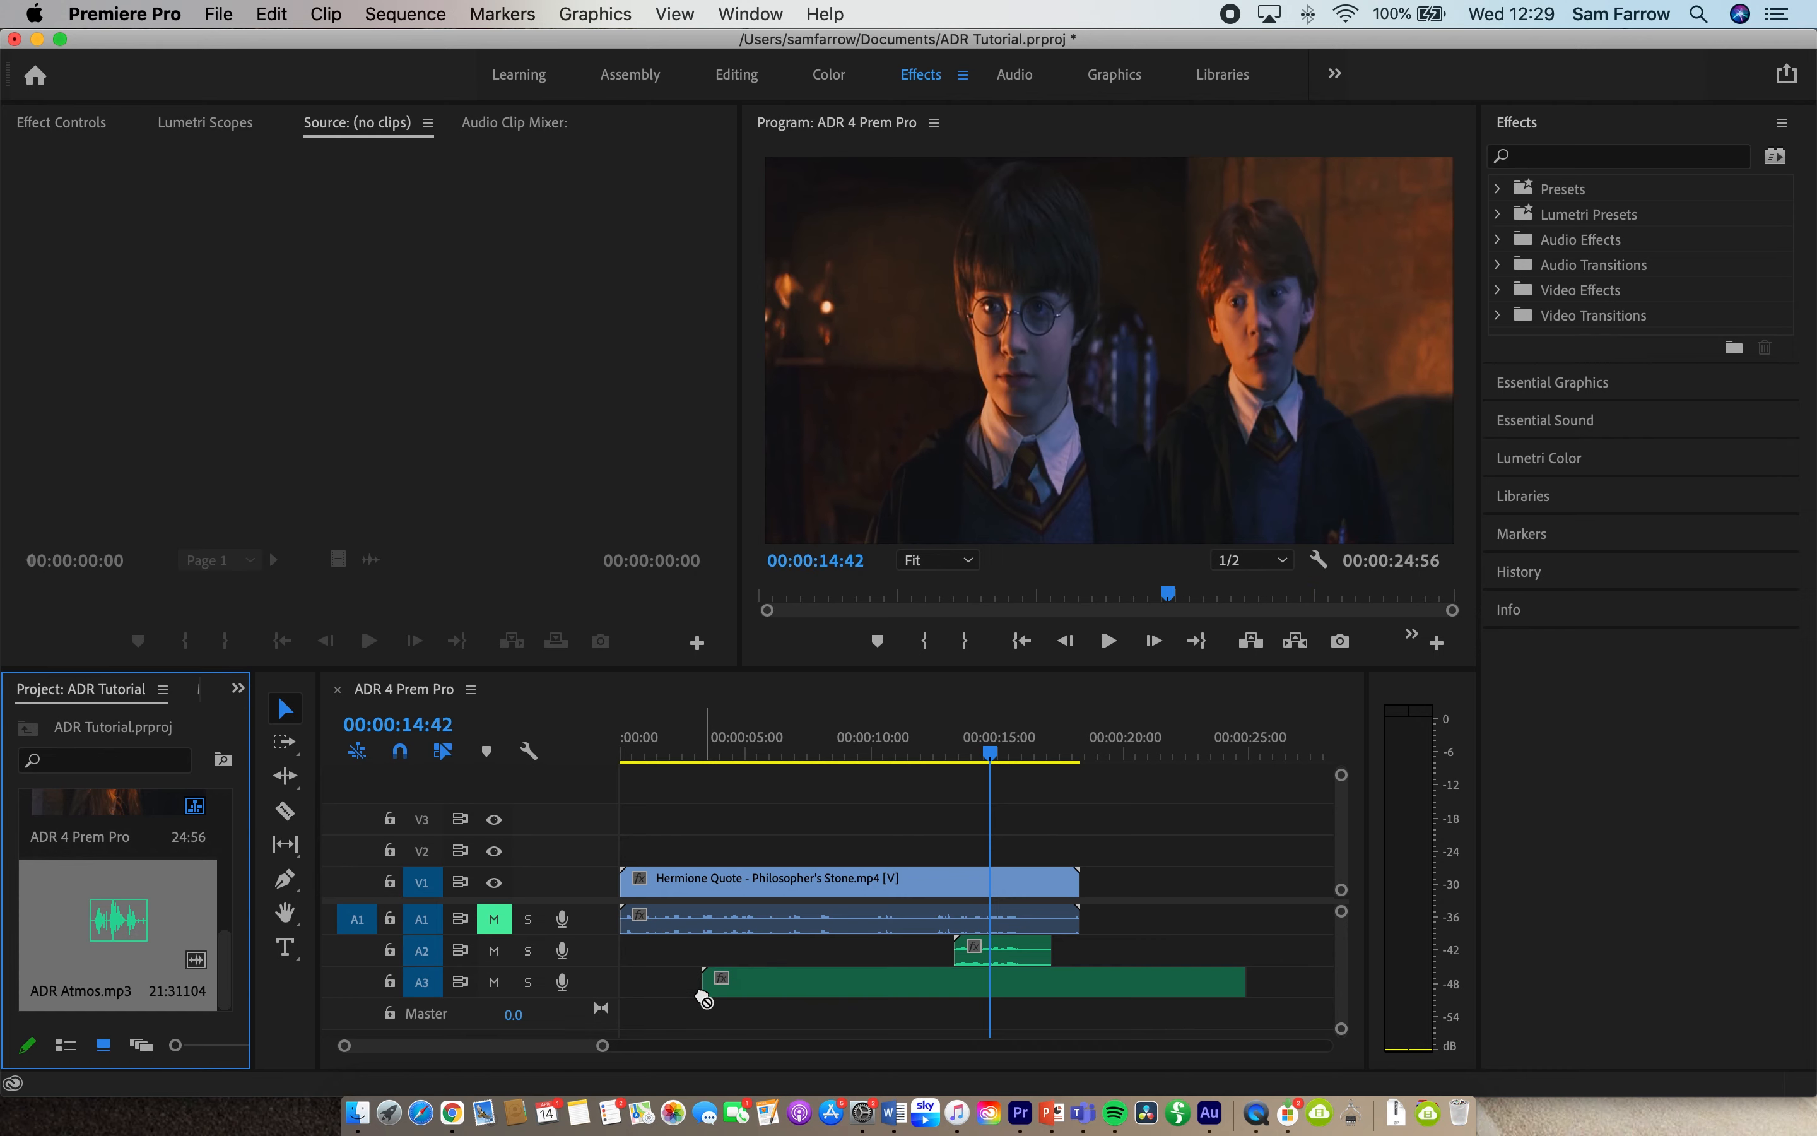
left_click_drag(1247, 980, 1079, 981)
Play the sequence from about 00:00:12:22 to hear the ADR with the atmosphere track, and return the playhead to 00:00:12:16
left_click(940, 746)
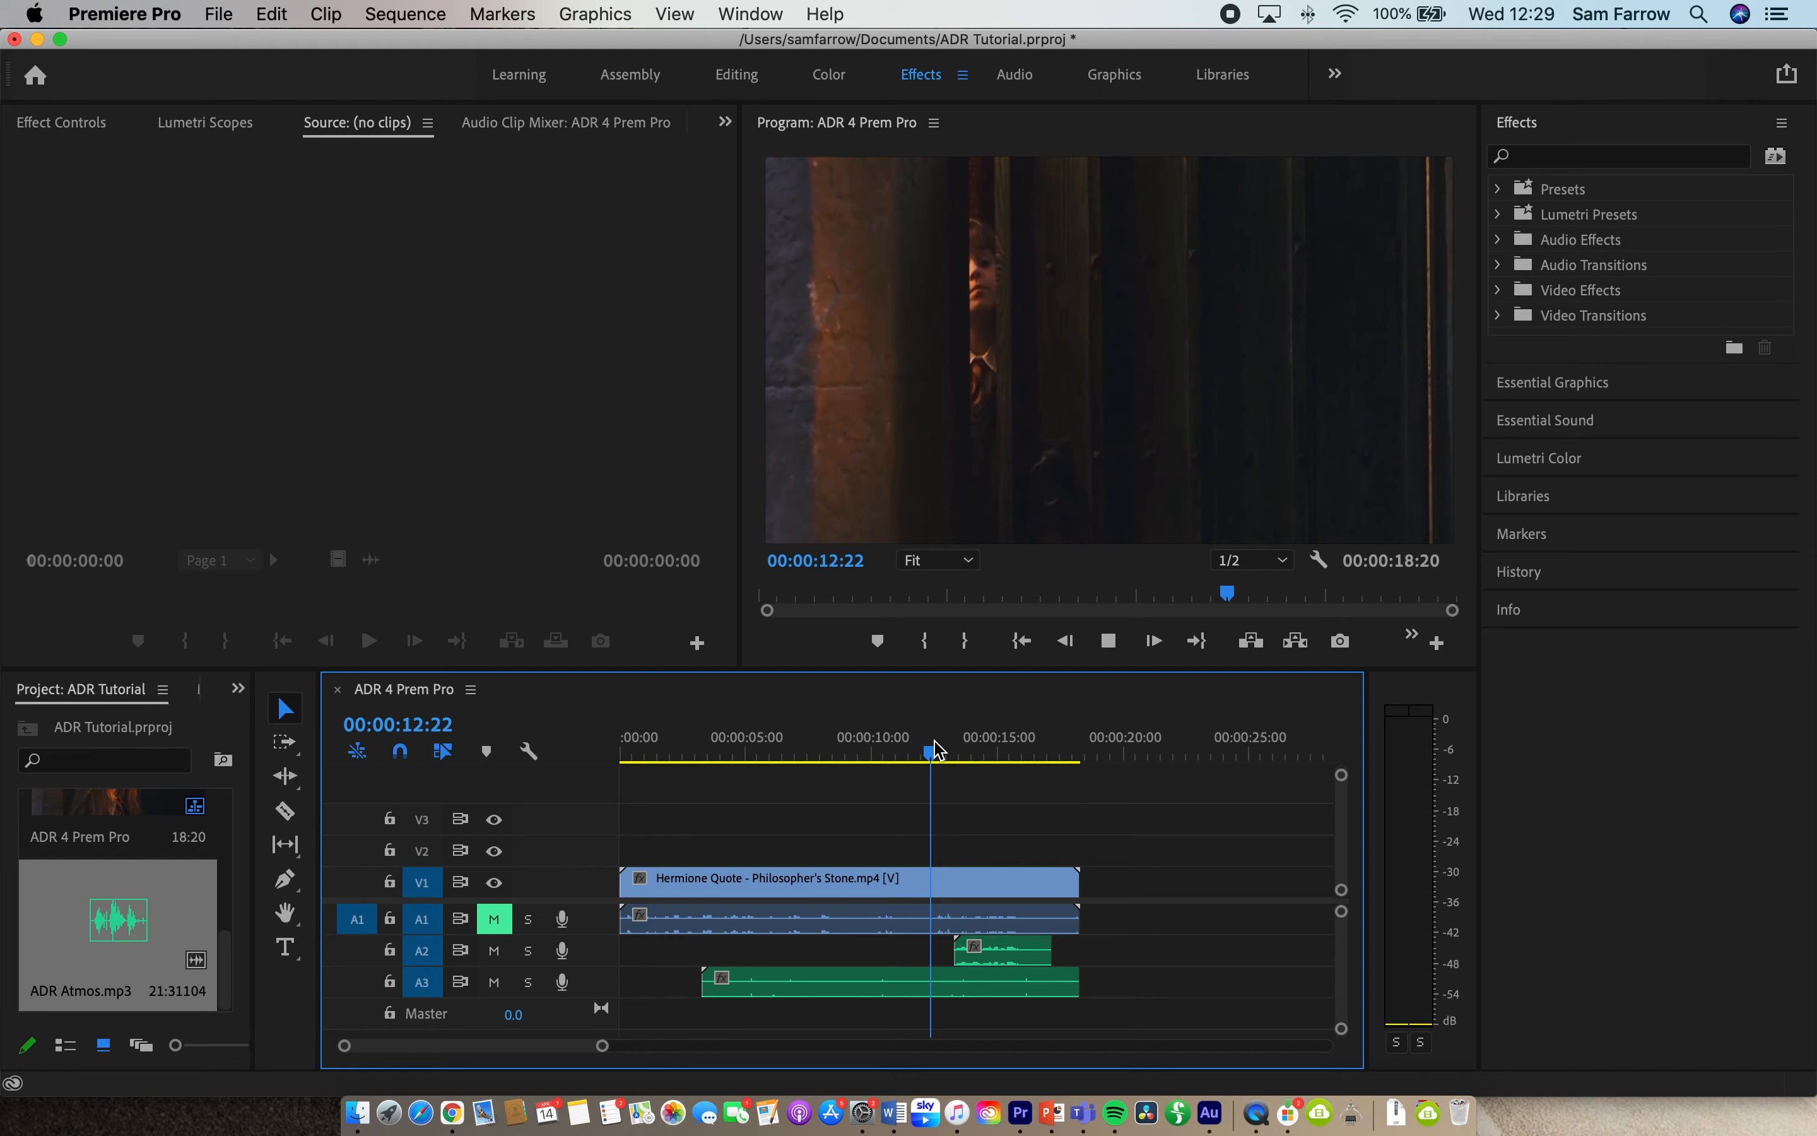
key("space")
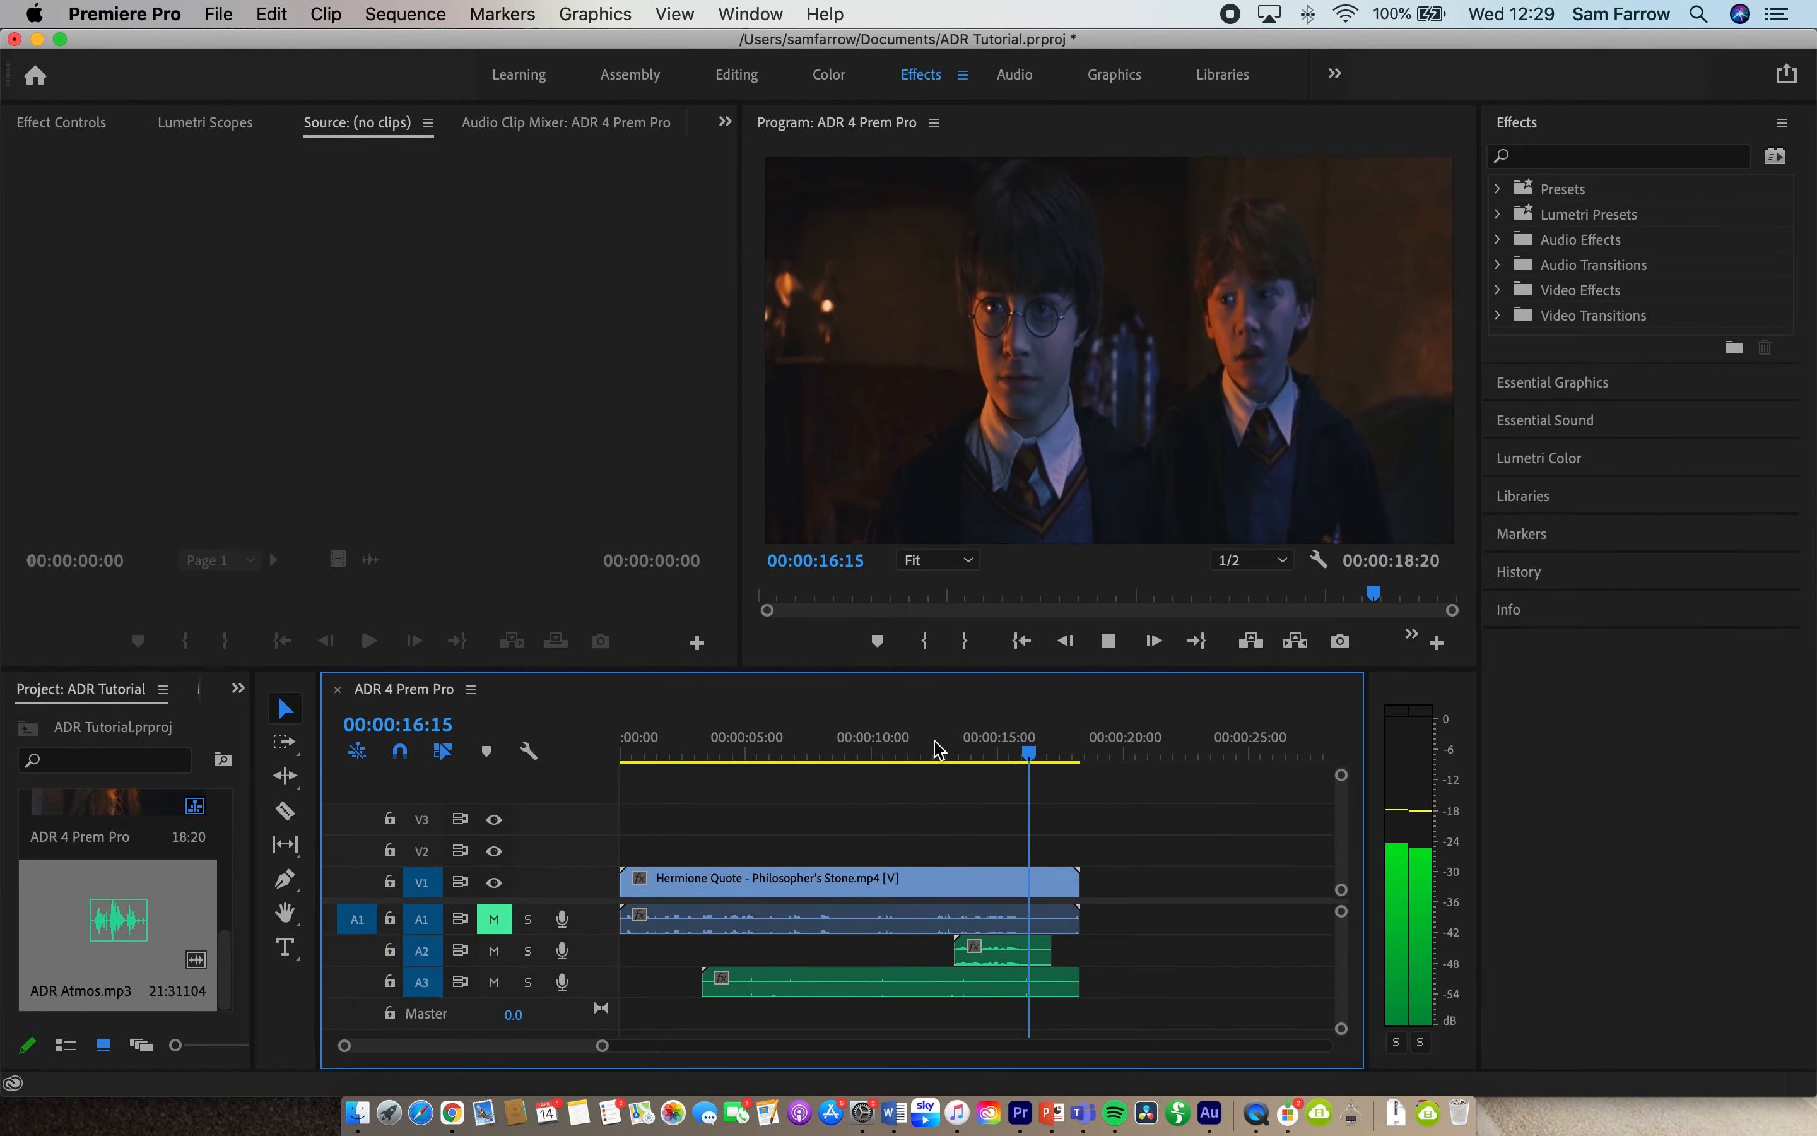
key("space")
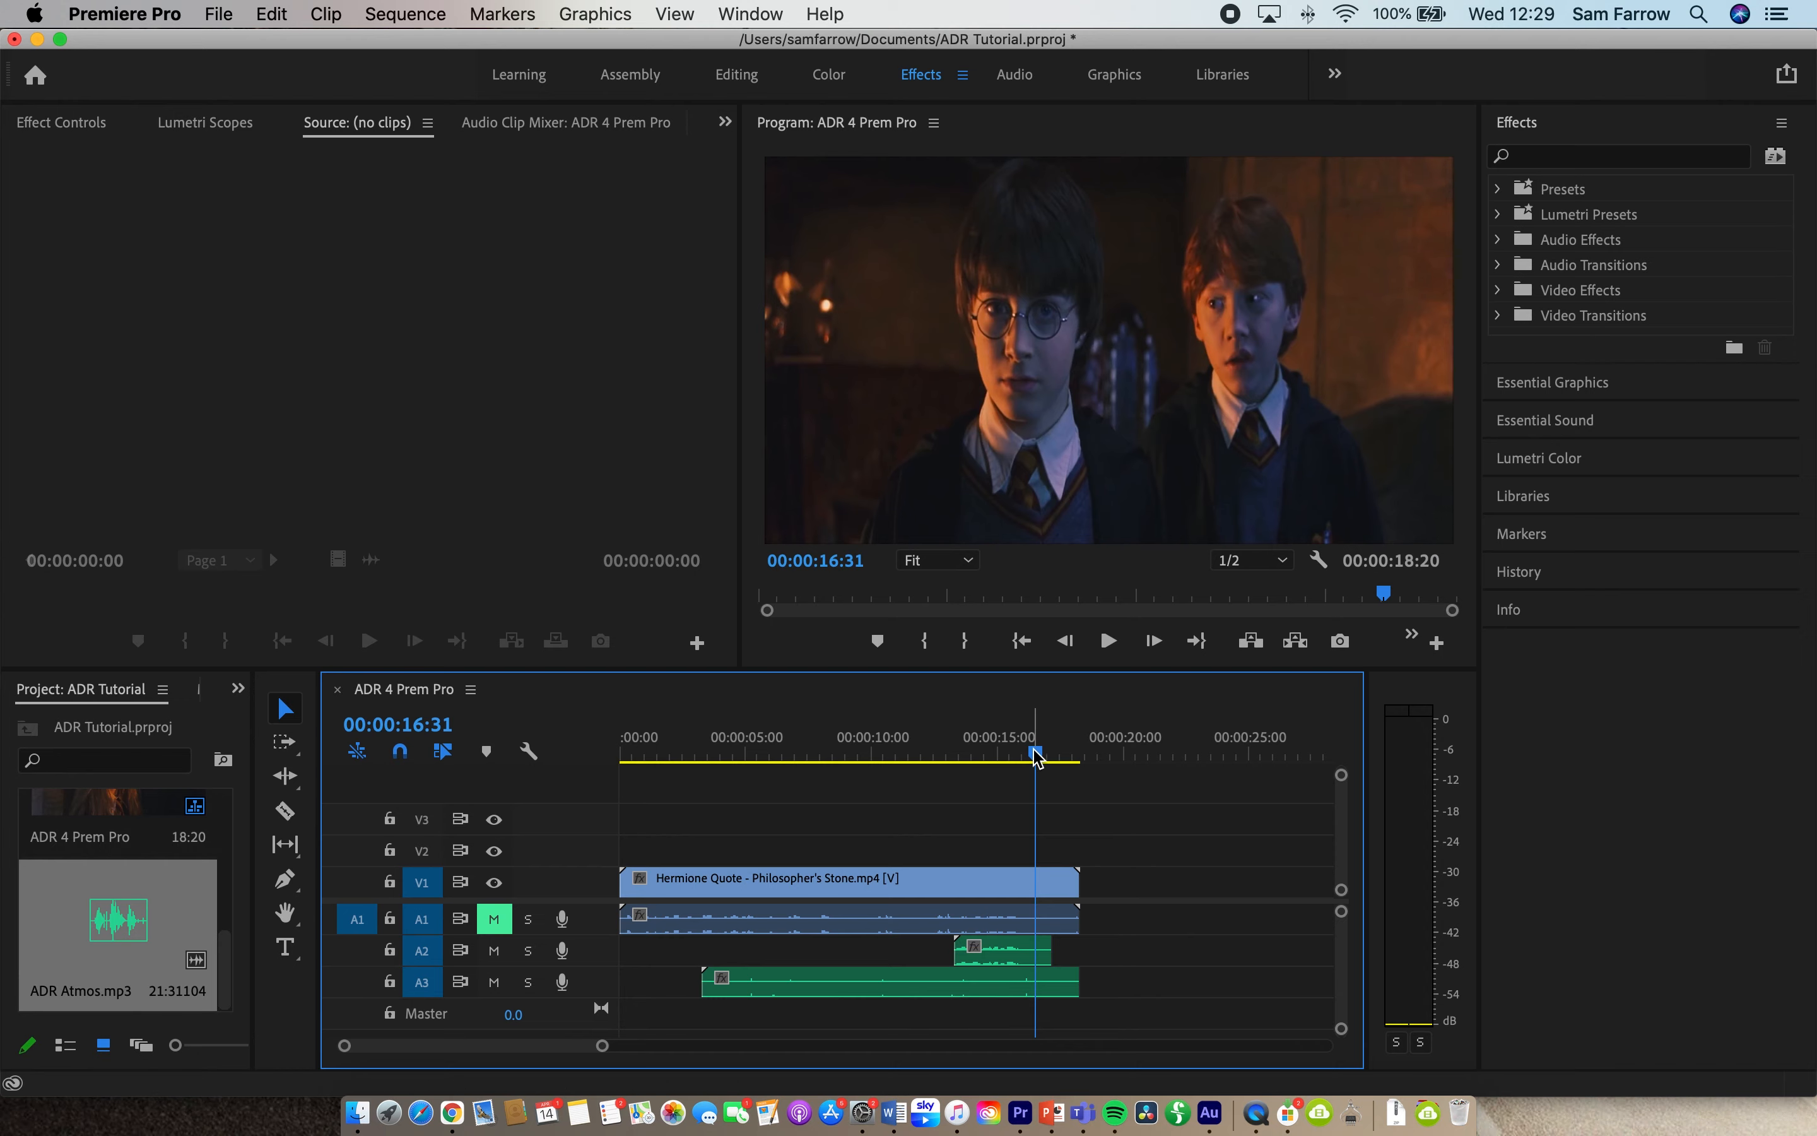
left_click(1051, 753)
left_click_drag(1054, 758, 929, 749)
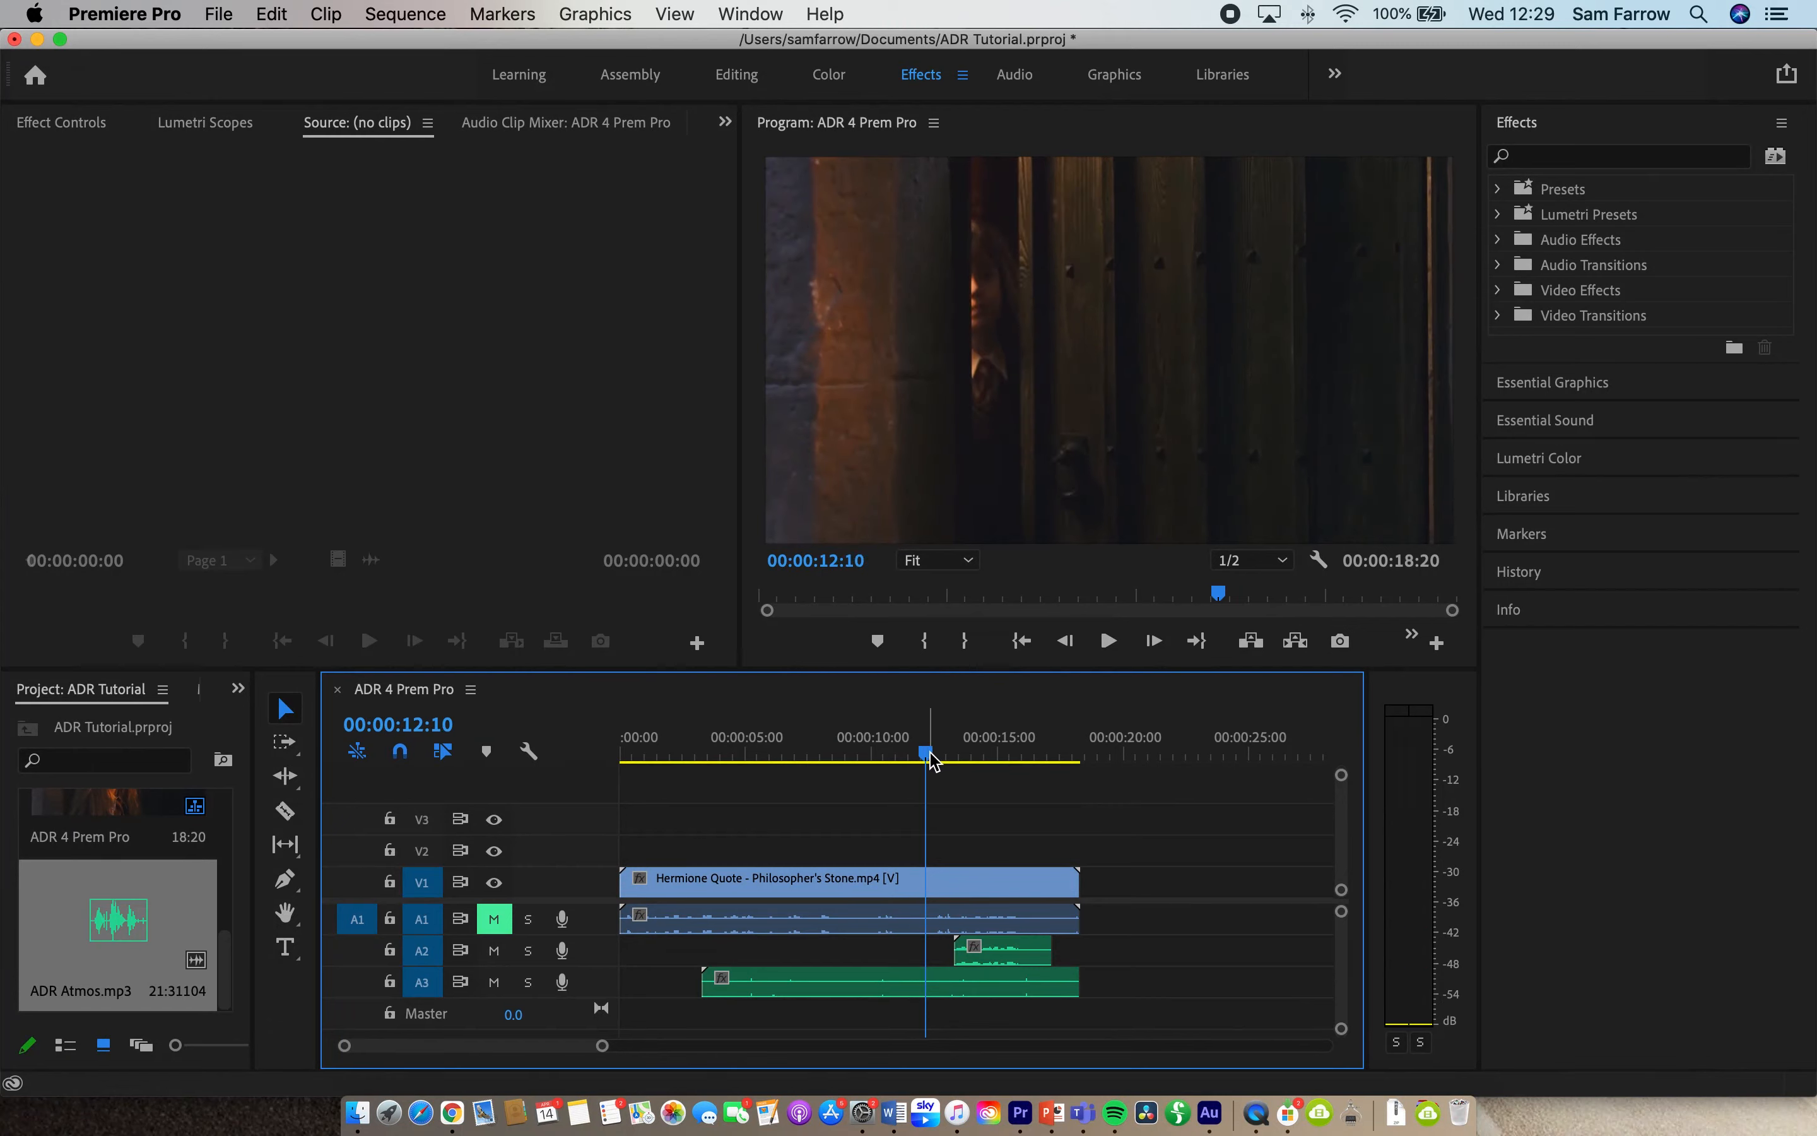
left_click_drag(925, 753, 939, 755)
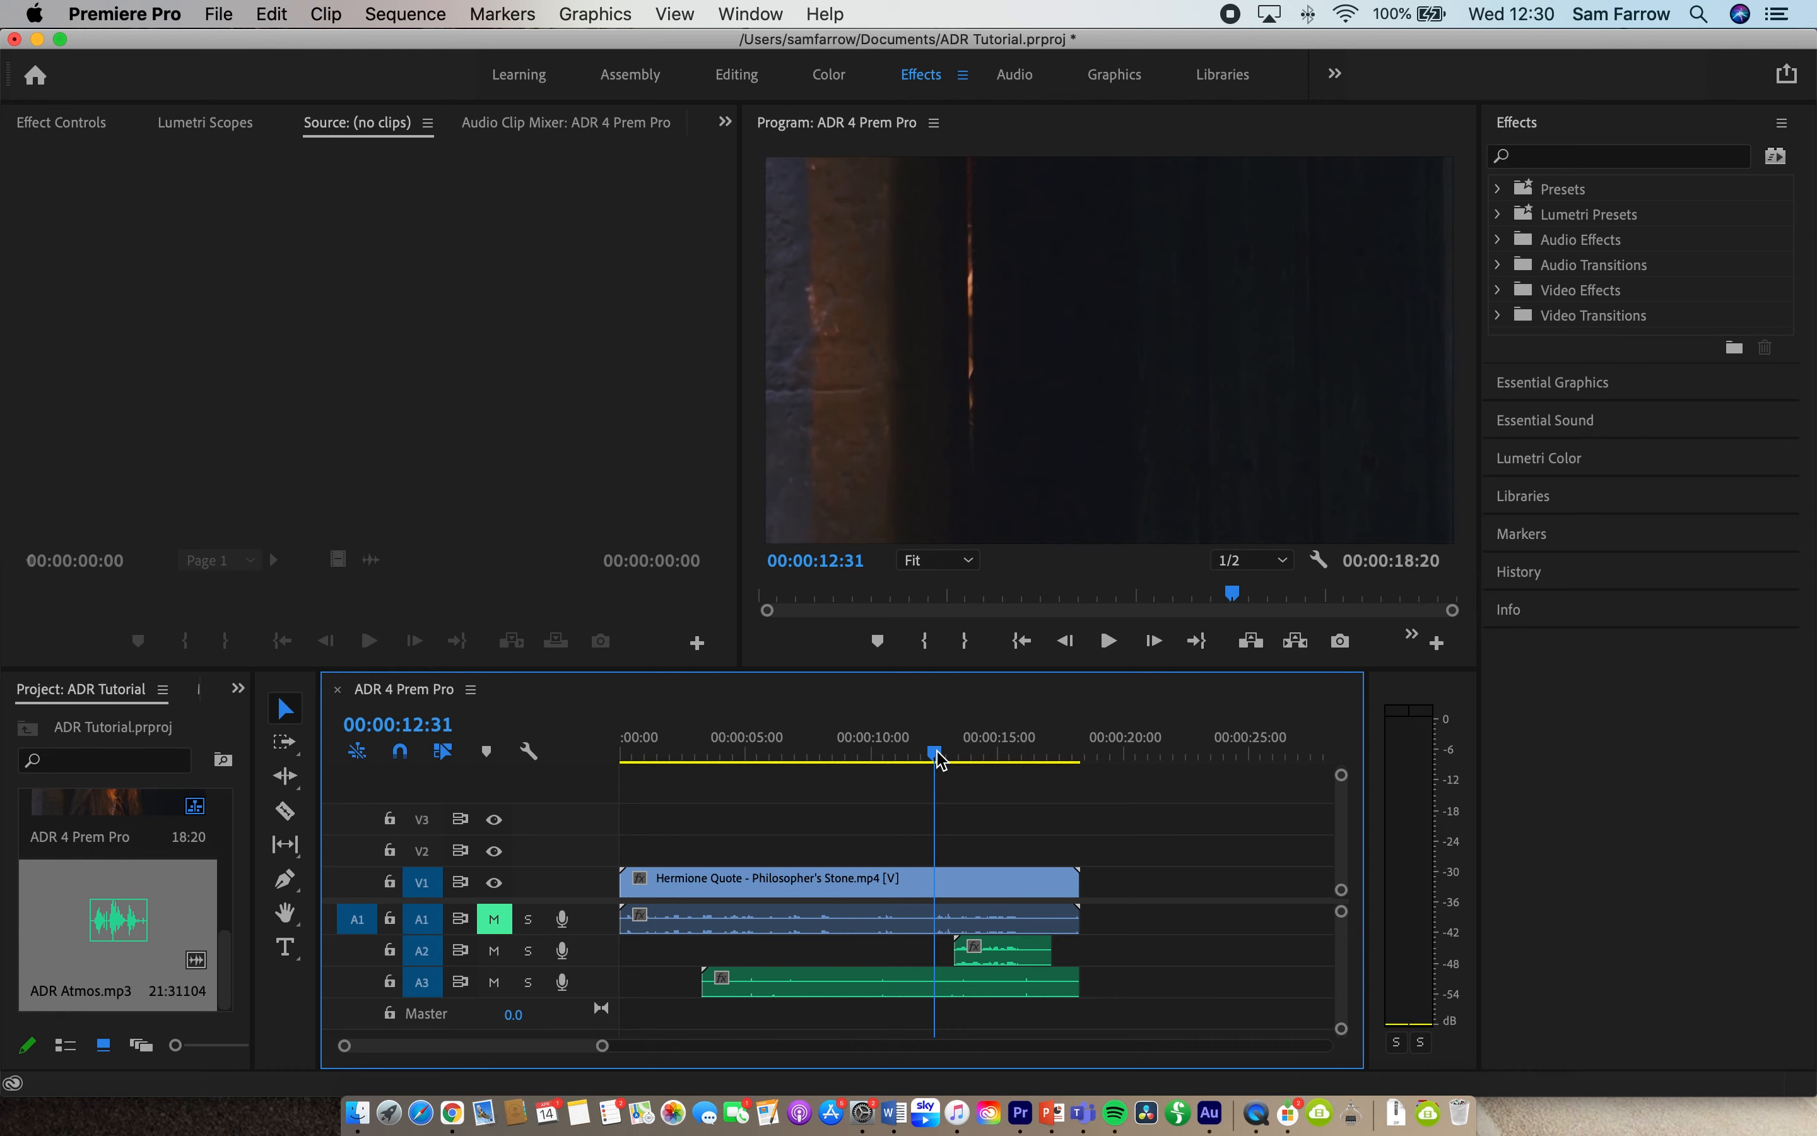
left_click_drag(936, 757, 929, 753)
Compare the ADR section with the atmosphere on track A3 muted and unmuted by playing it both ways from just before the ADR clip
left_click(494, 981)
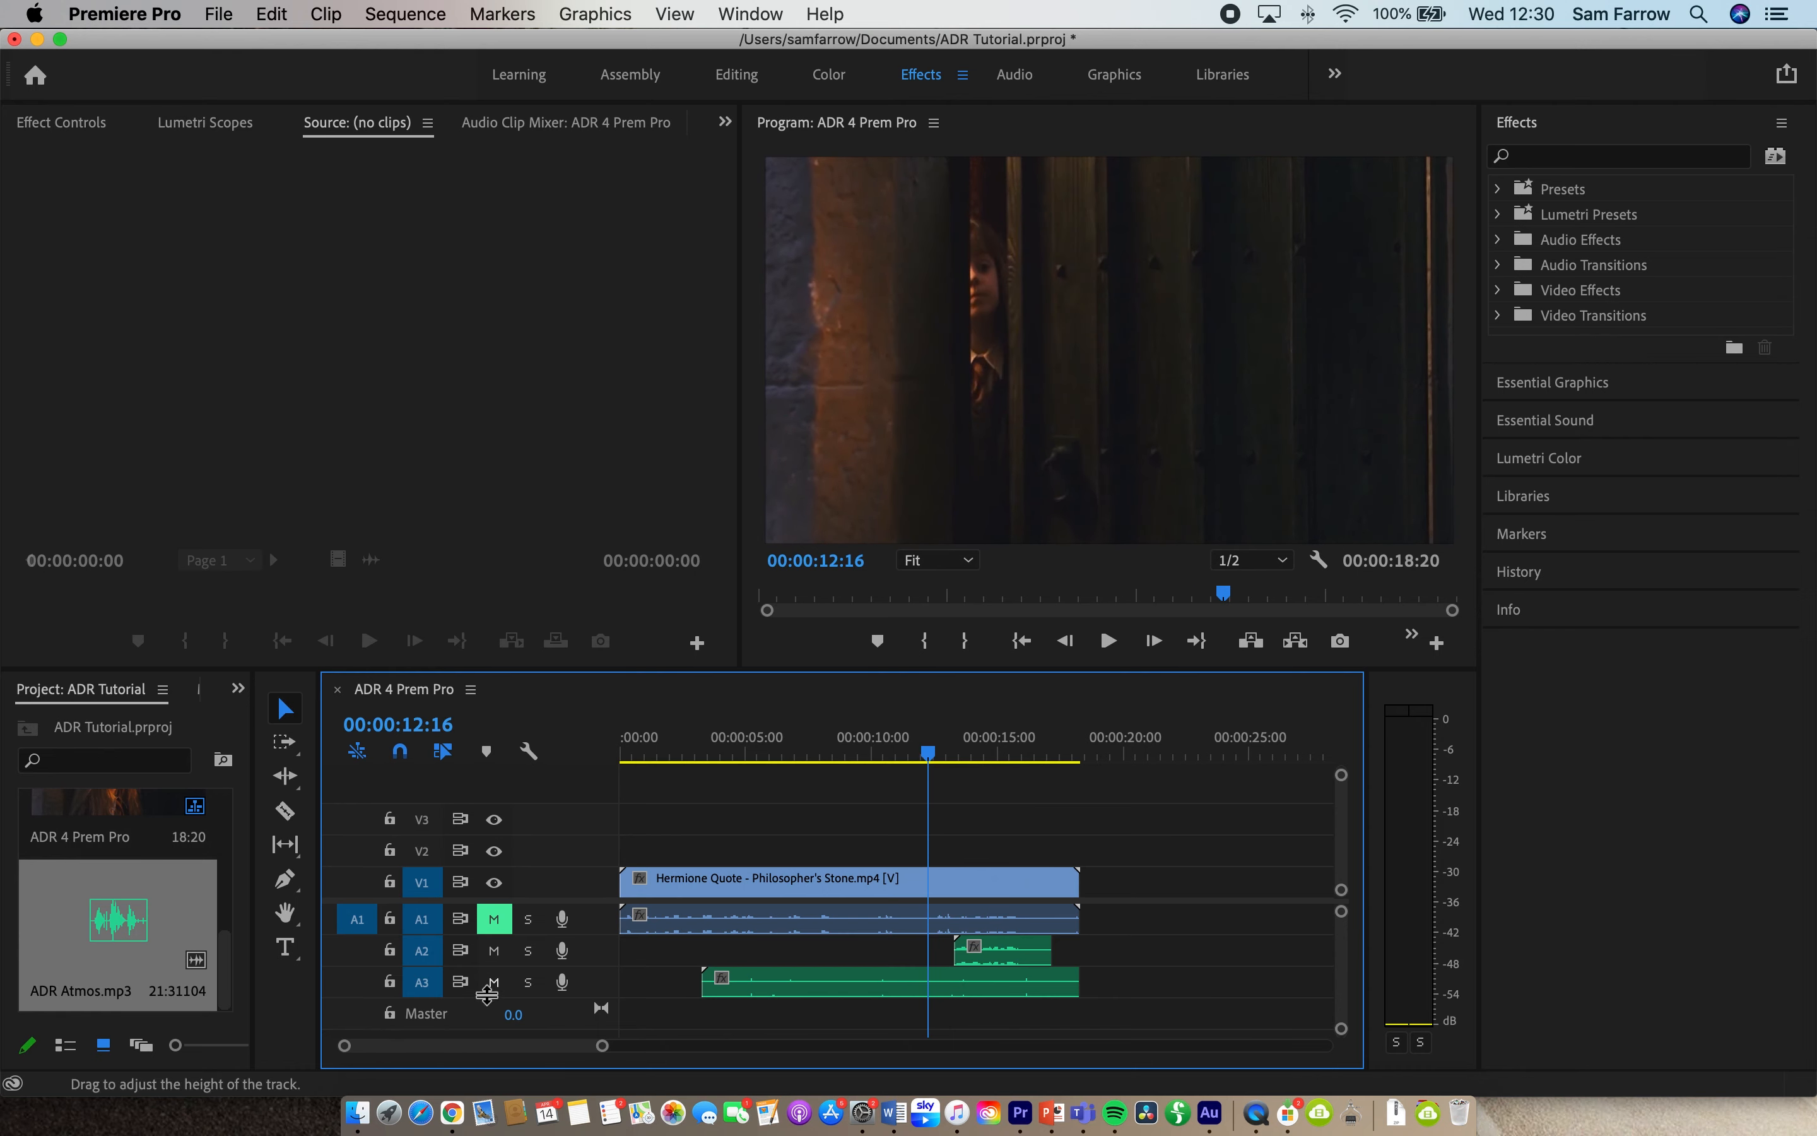
key("space")
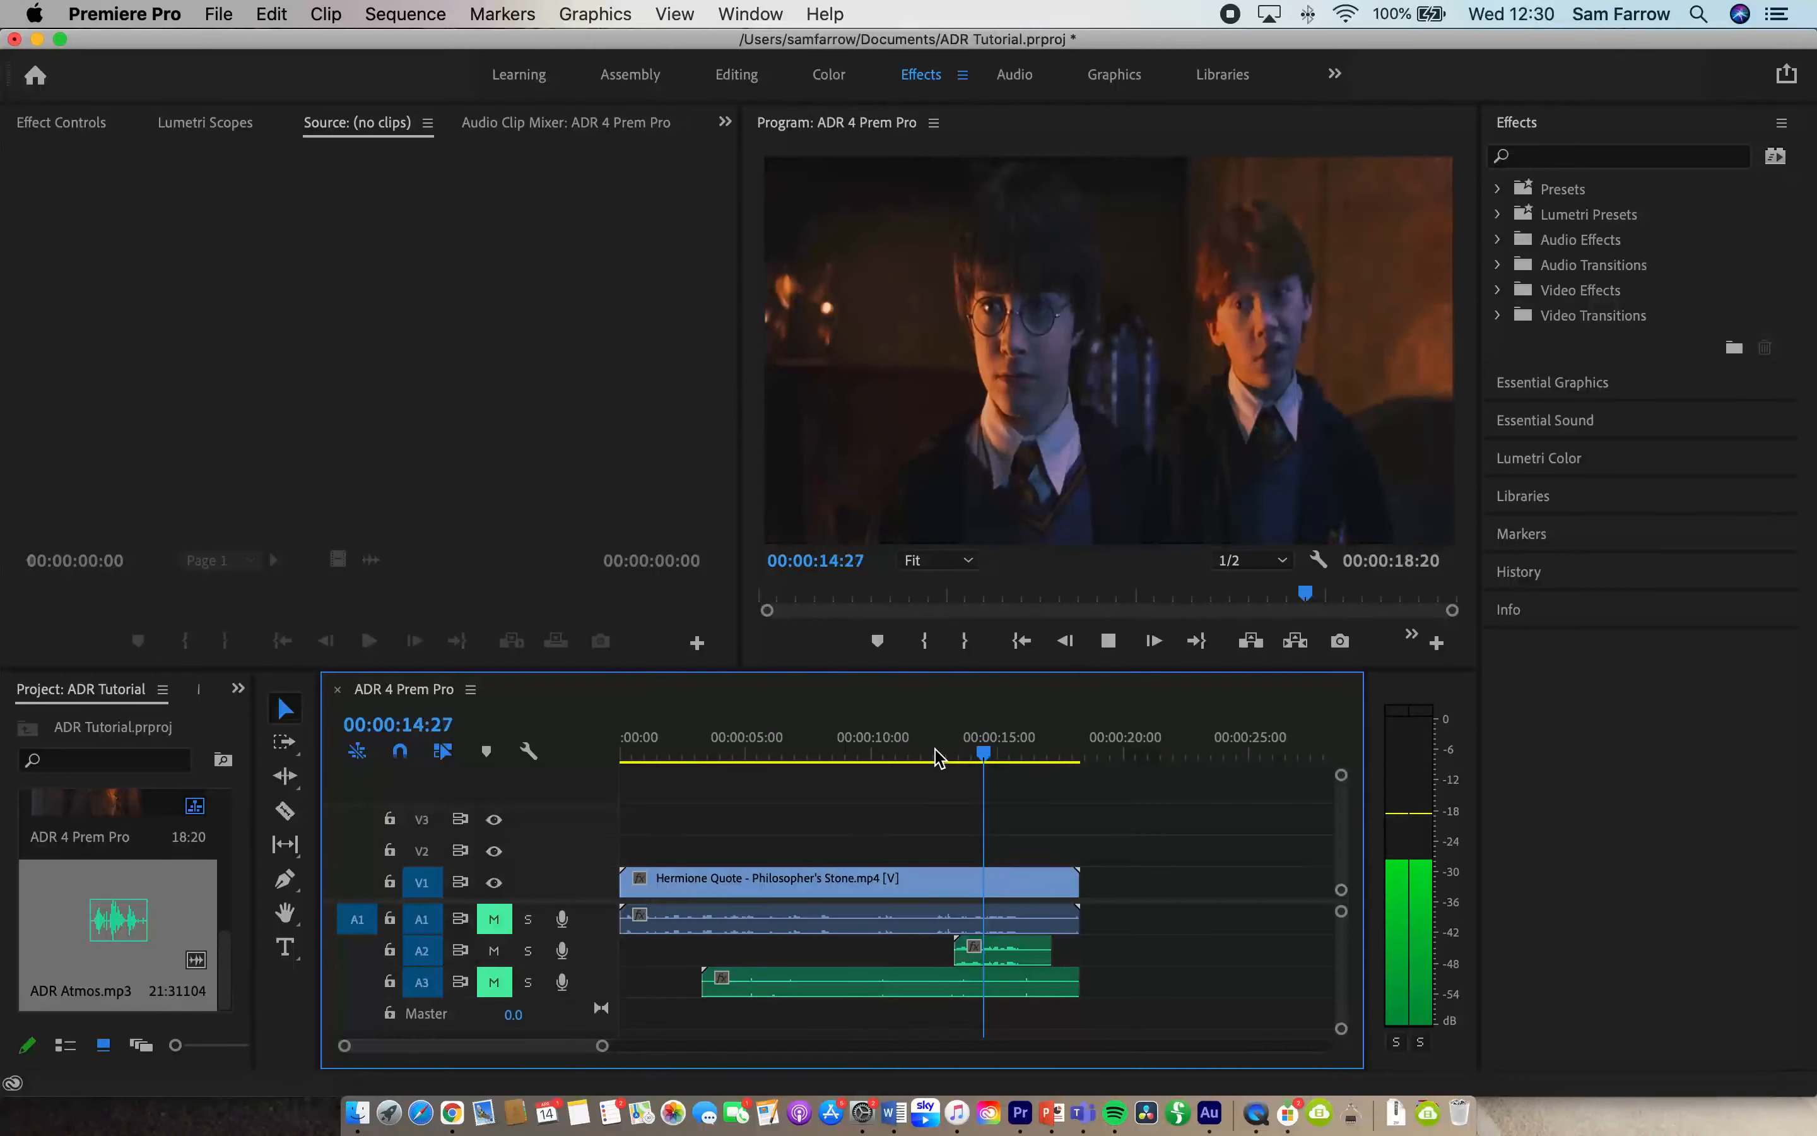
key("space")
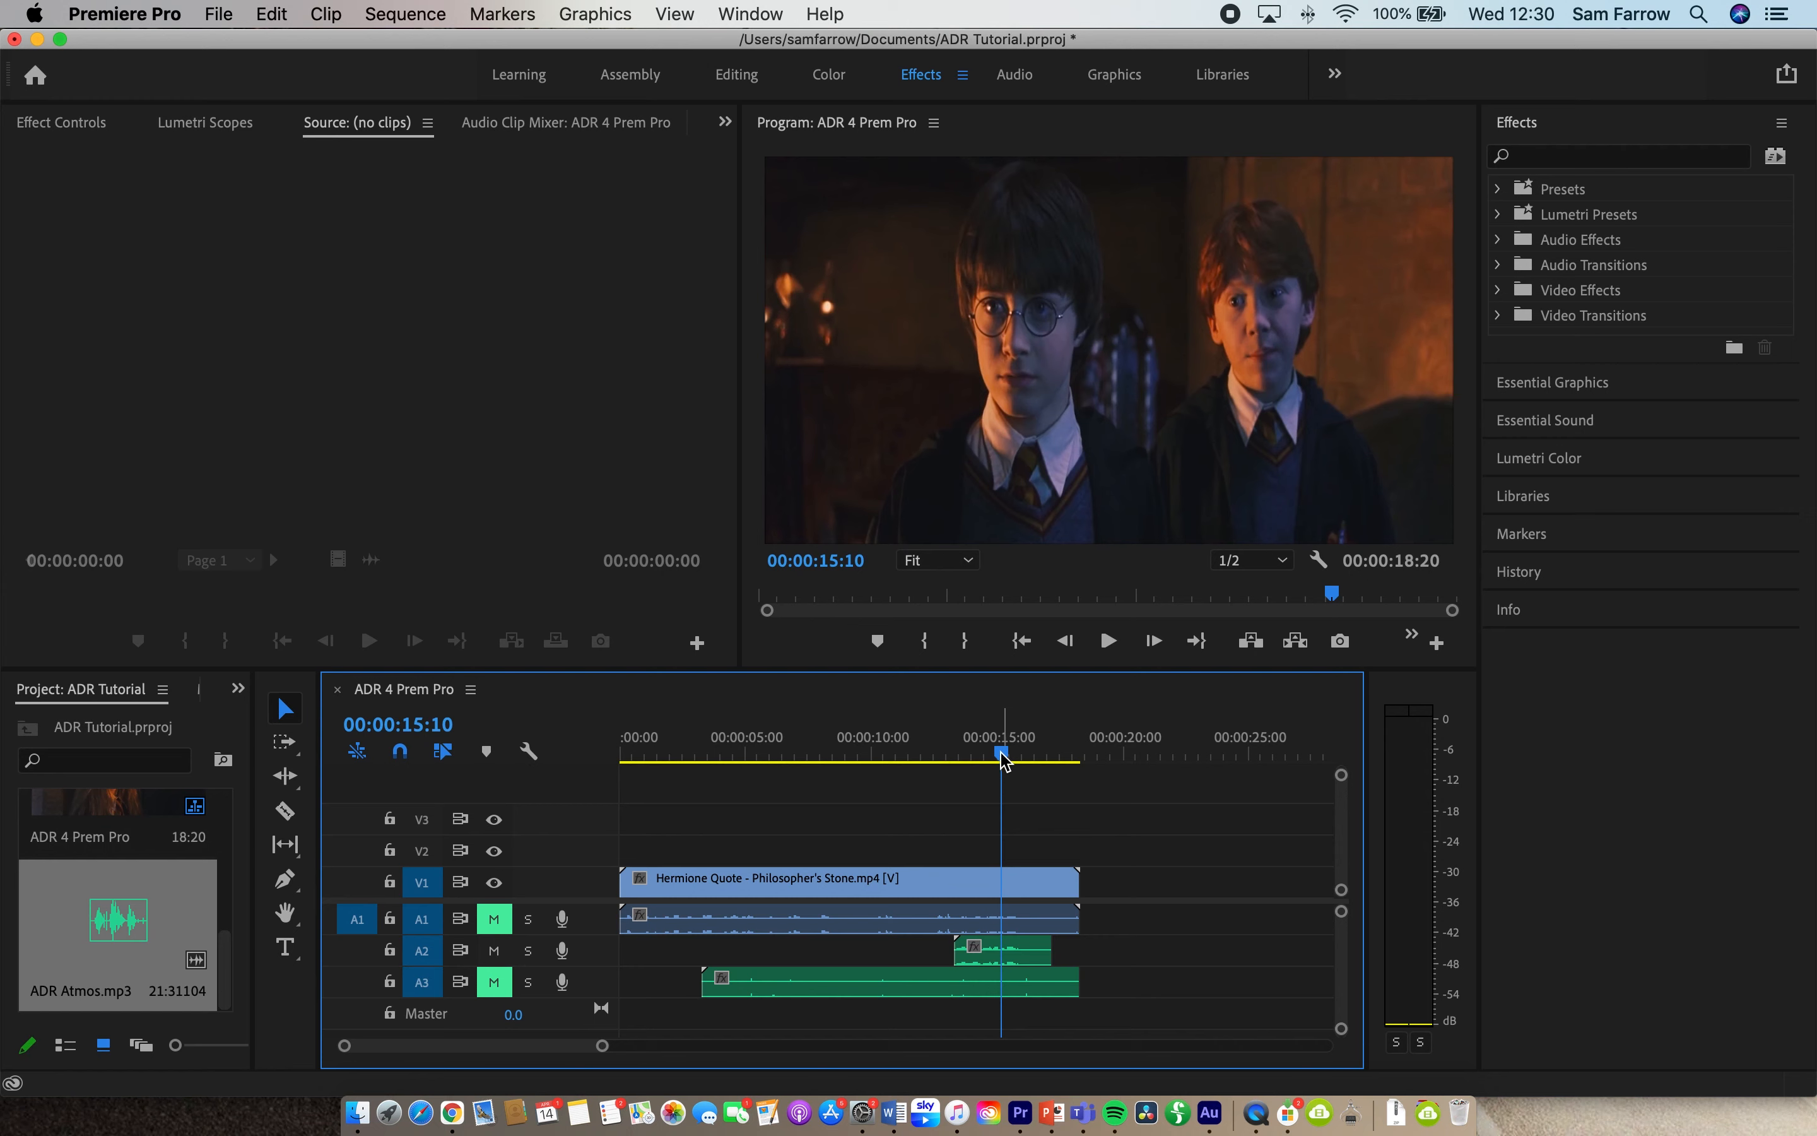
left_click_drag(1002, 750, 939, 751)
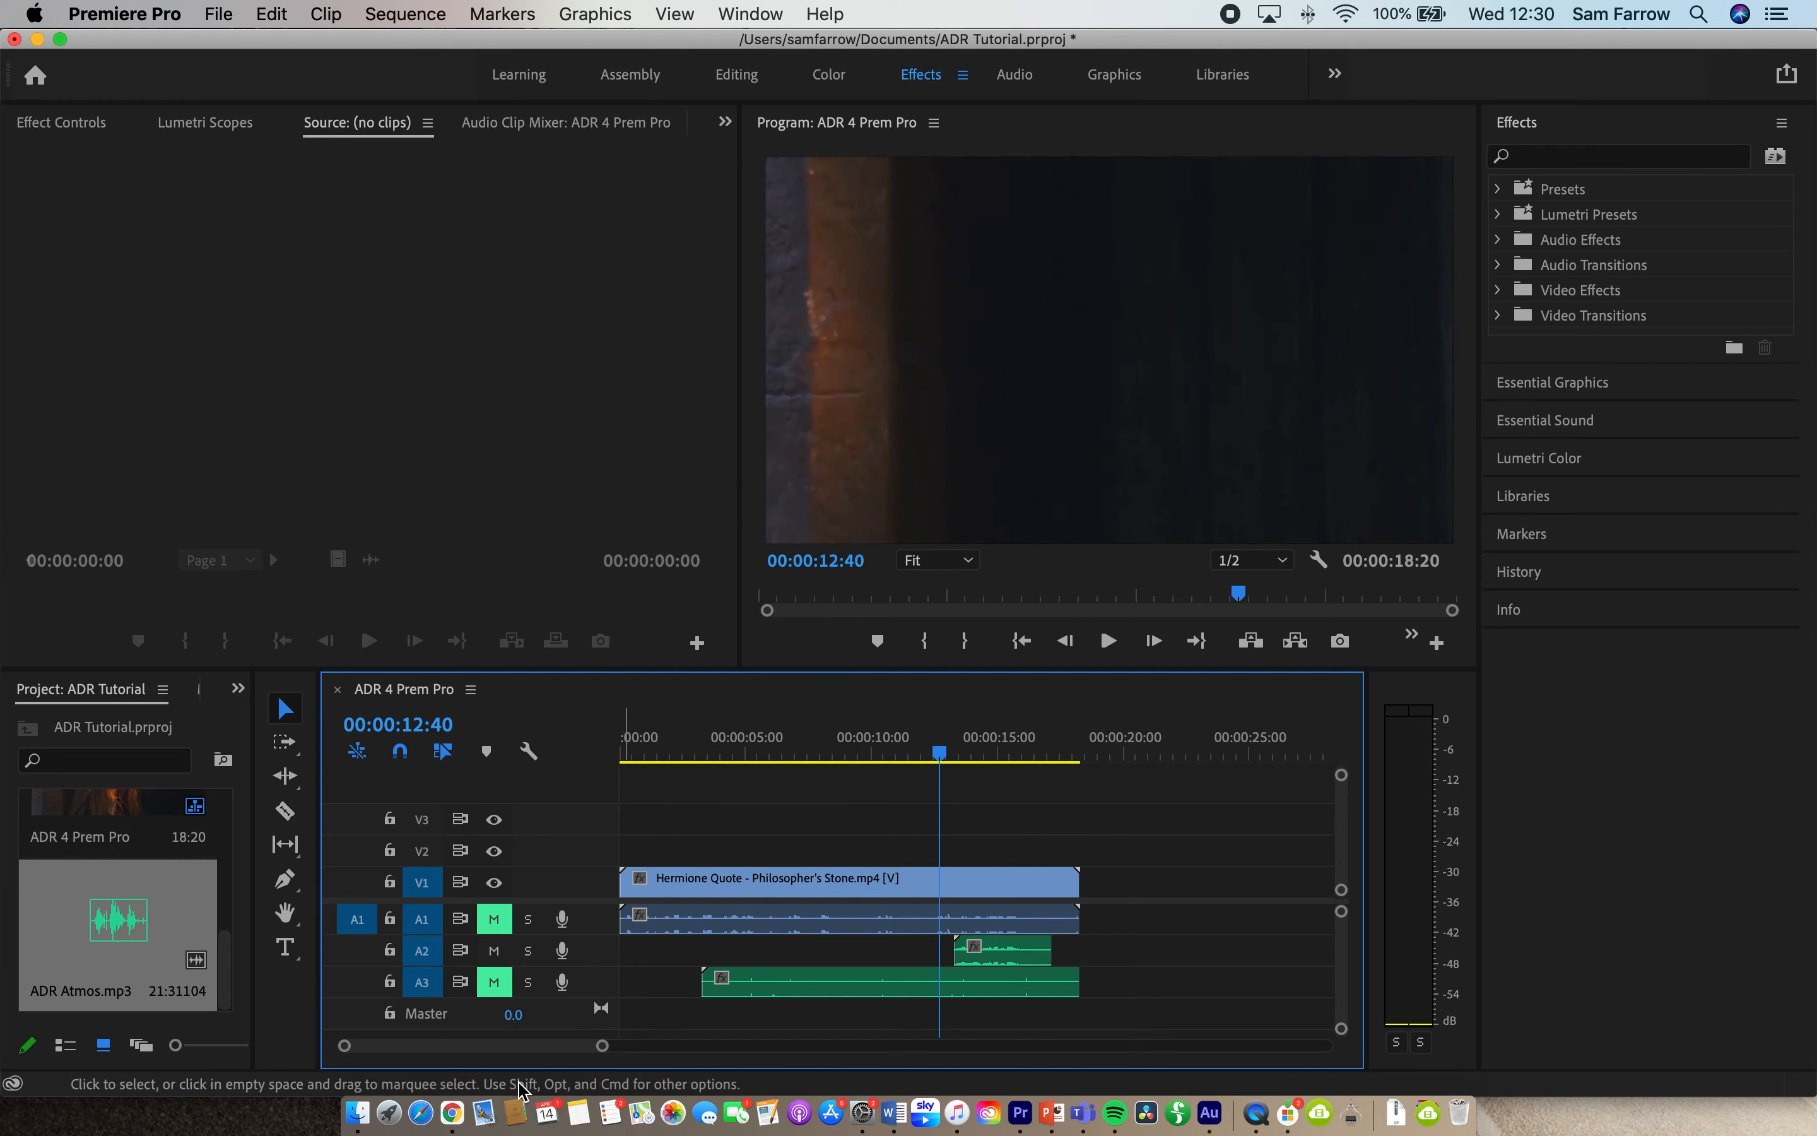
left_click(494, 982)
key("space")
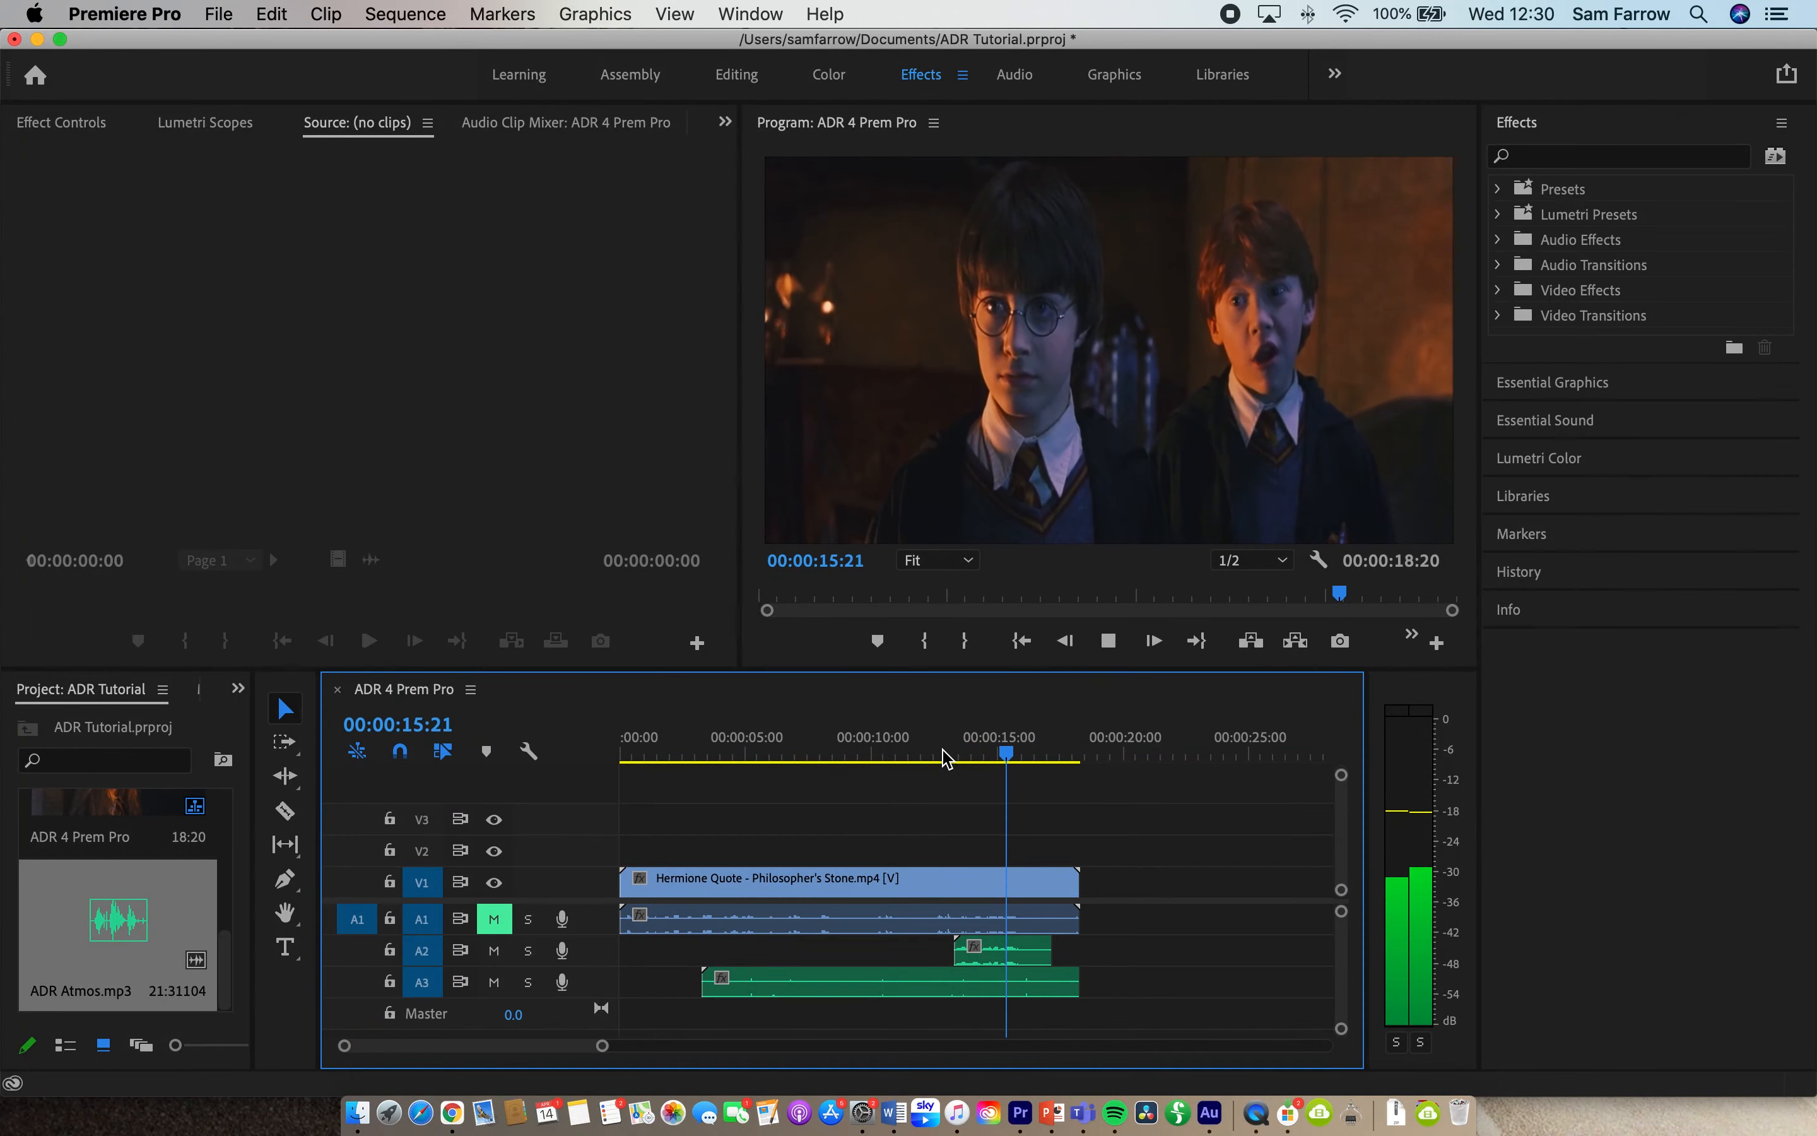
key("space")
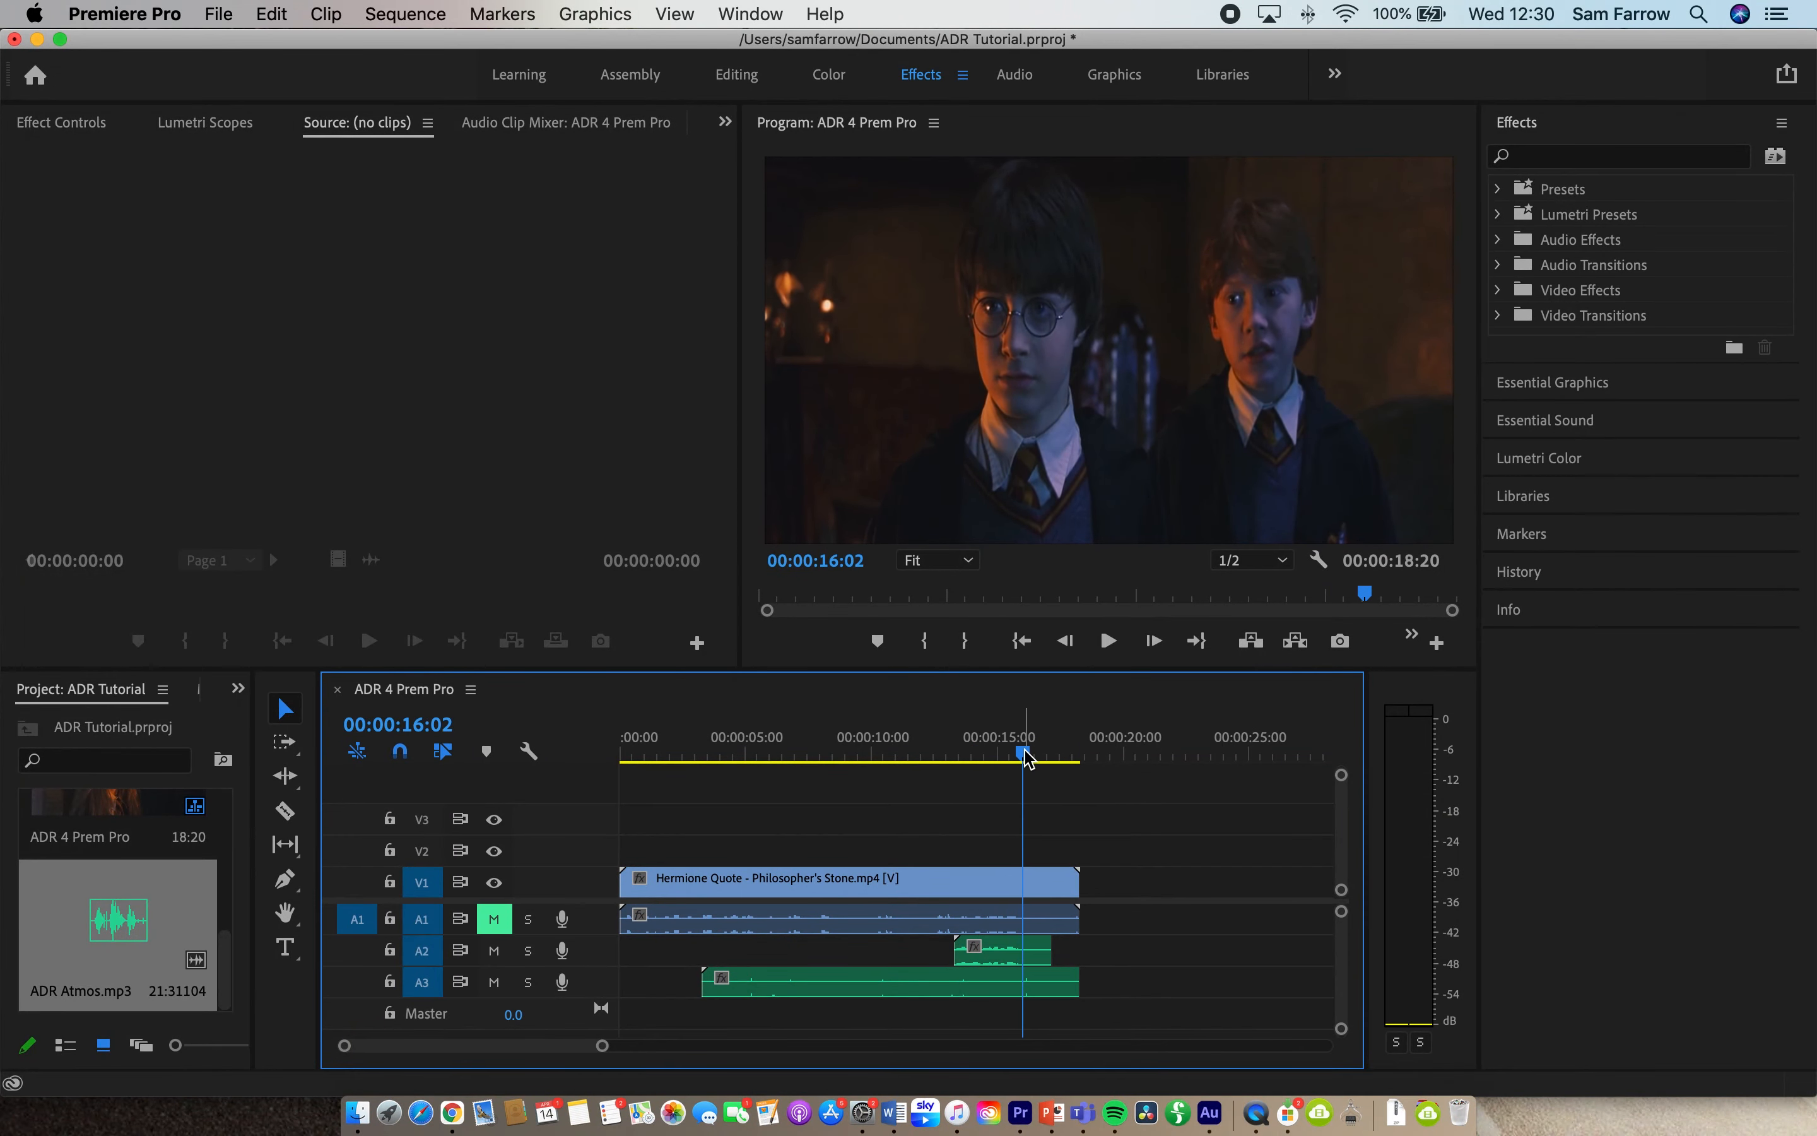
left_click_drag(1027, 757, 949, 762)
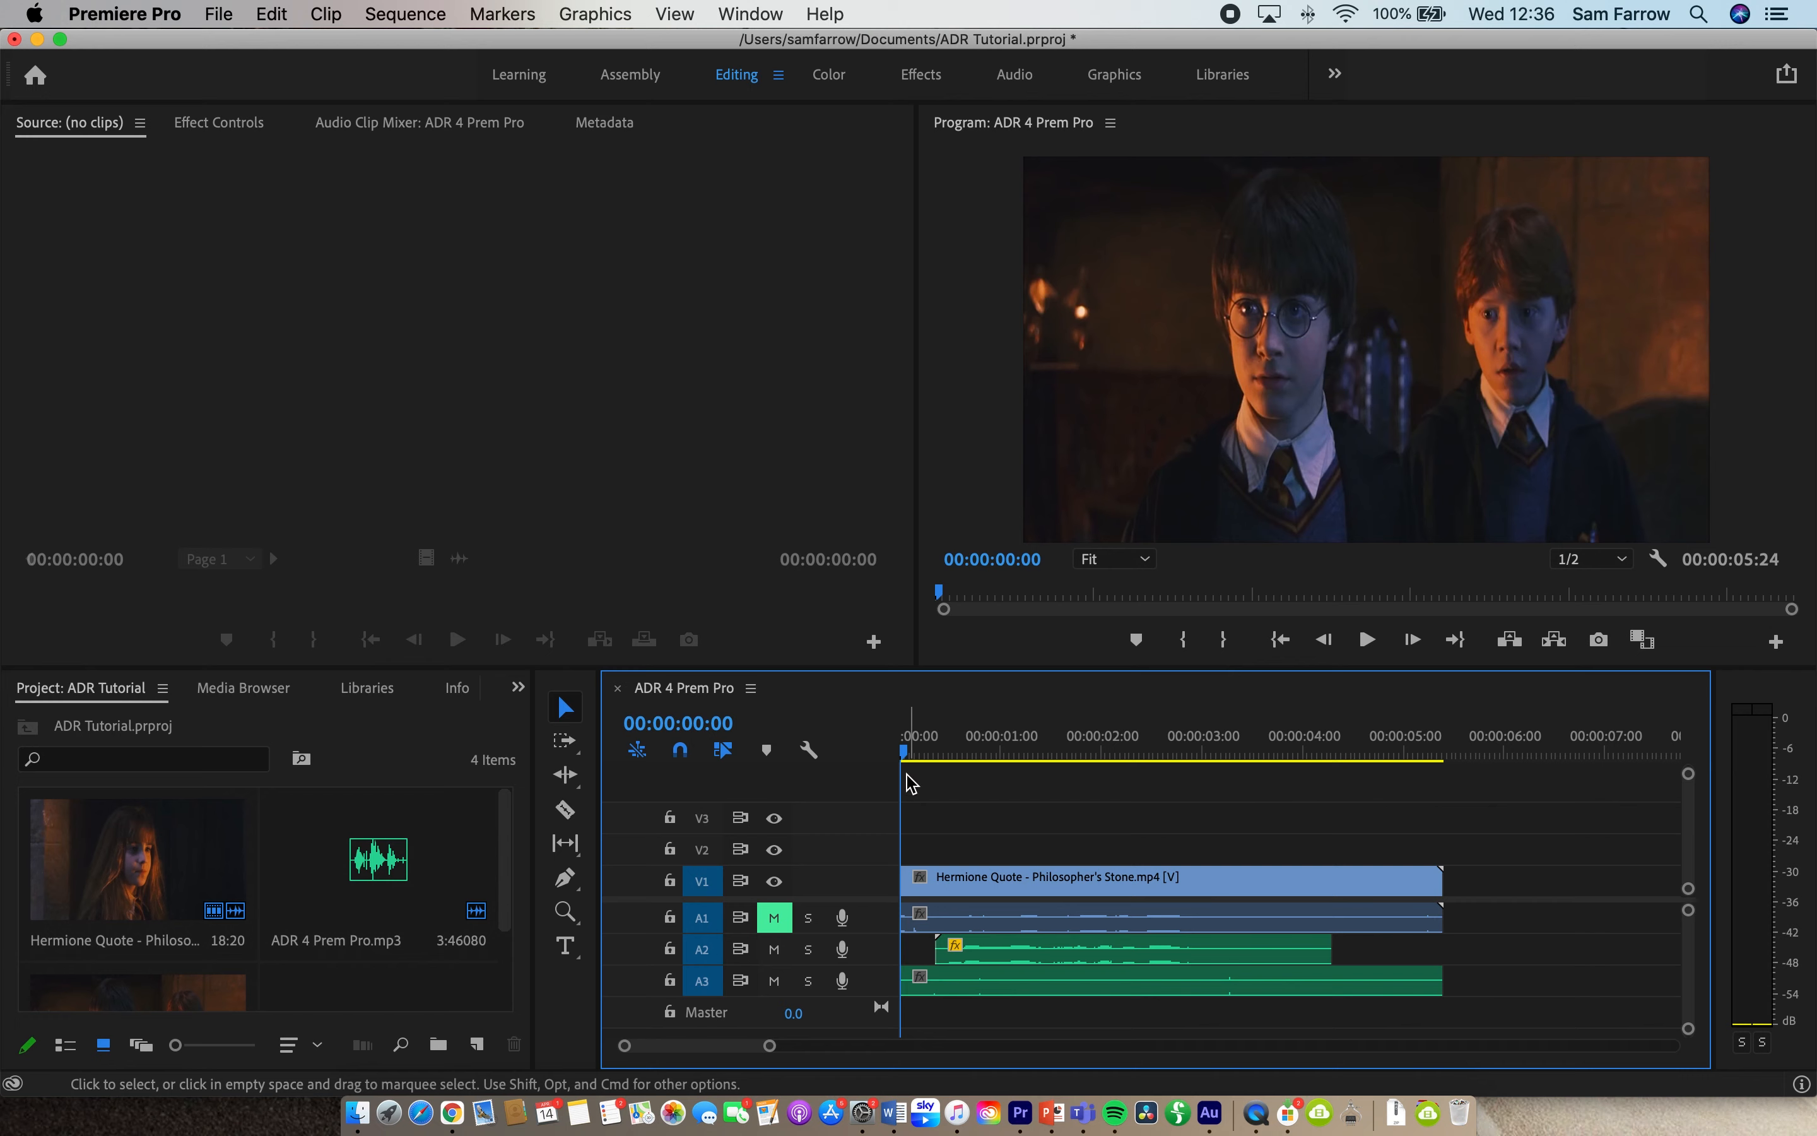
Export the sequence as H.264 video with the Match Source - High bitrate preset under the name ADR 4 Prem Pro_2.mp4
left_click_drag(900, 749, 764, 748)
left_click(218, 17)
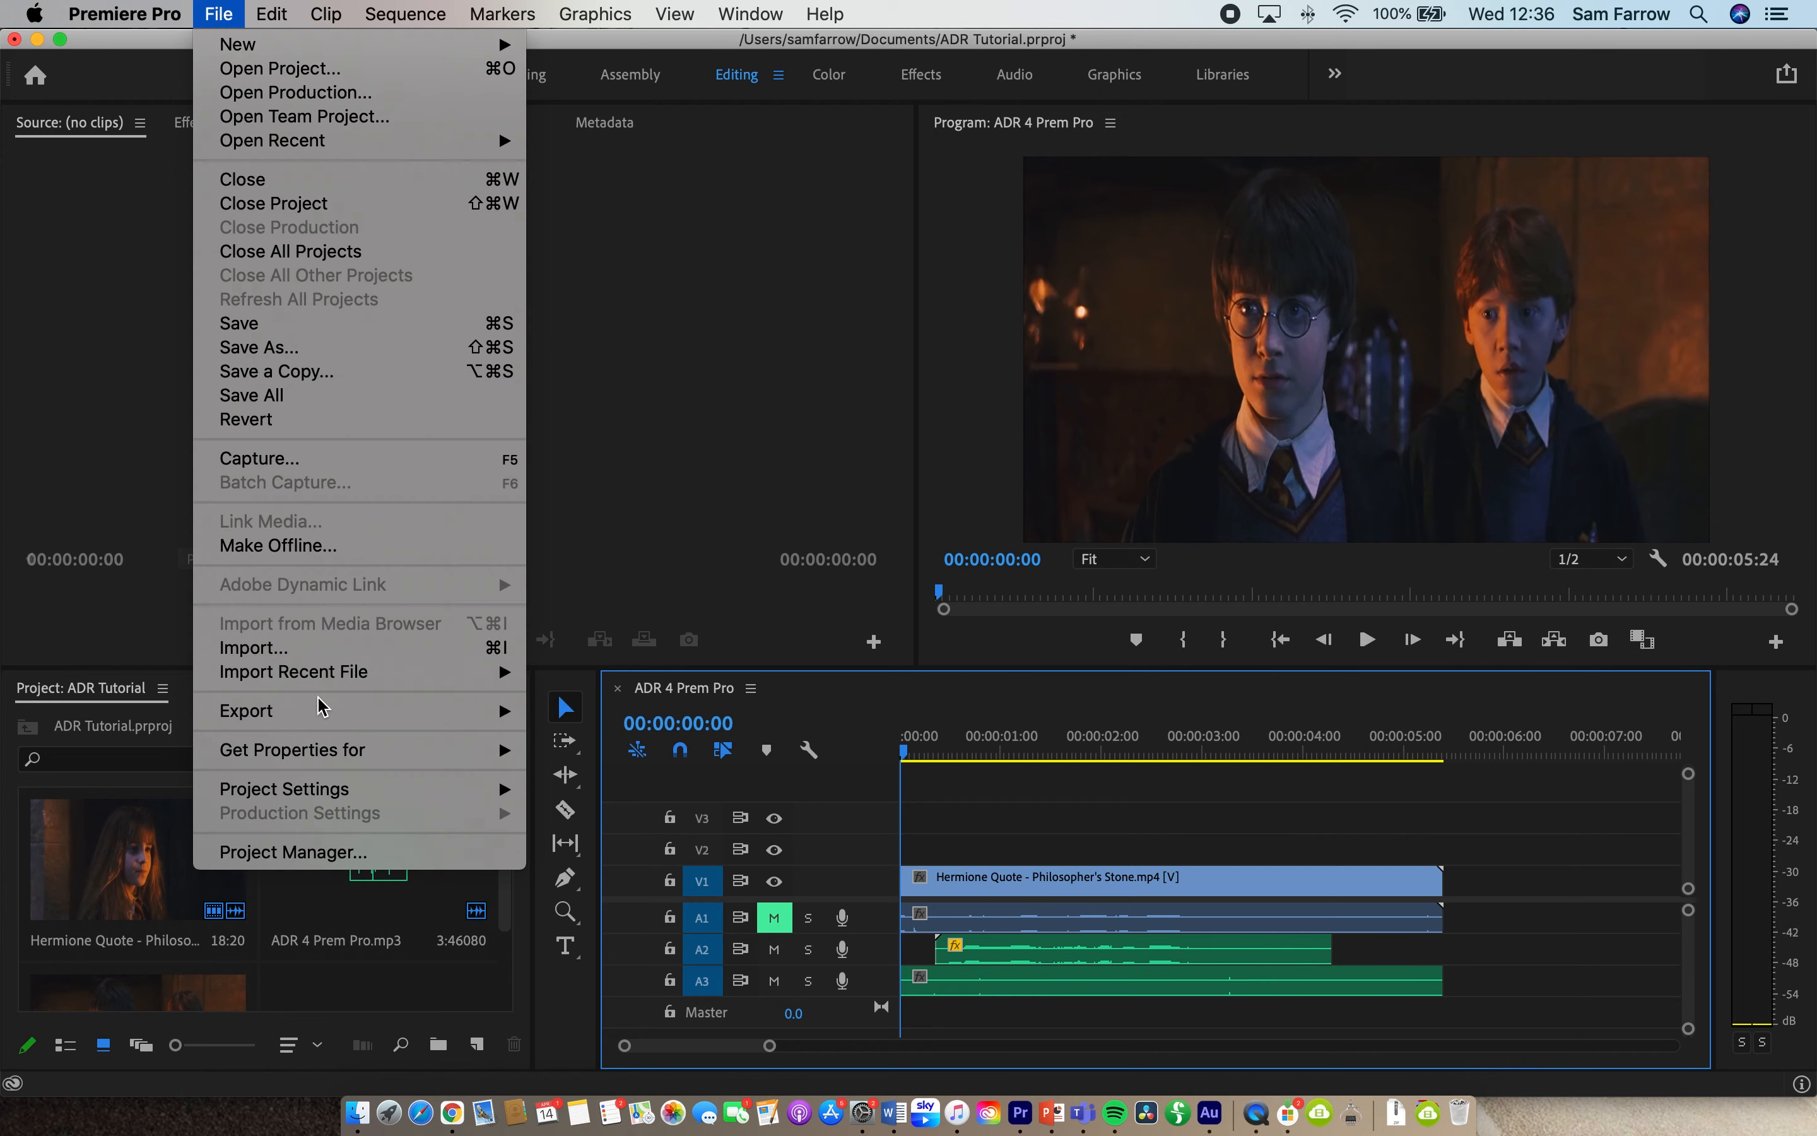
mouse_move(330, 710)
left_click(563, 709)
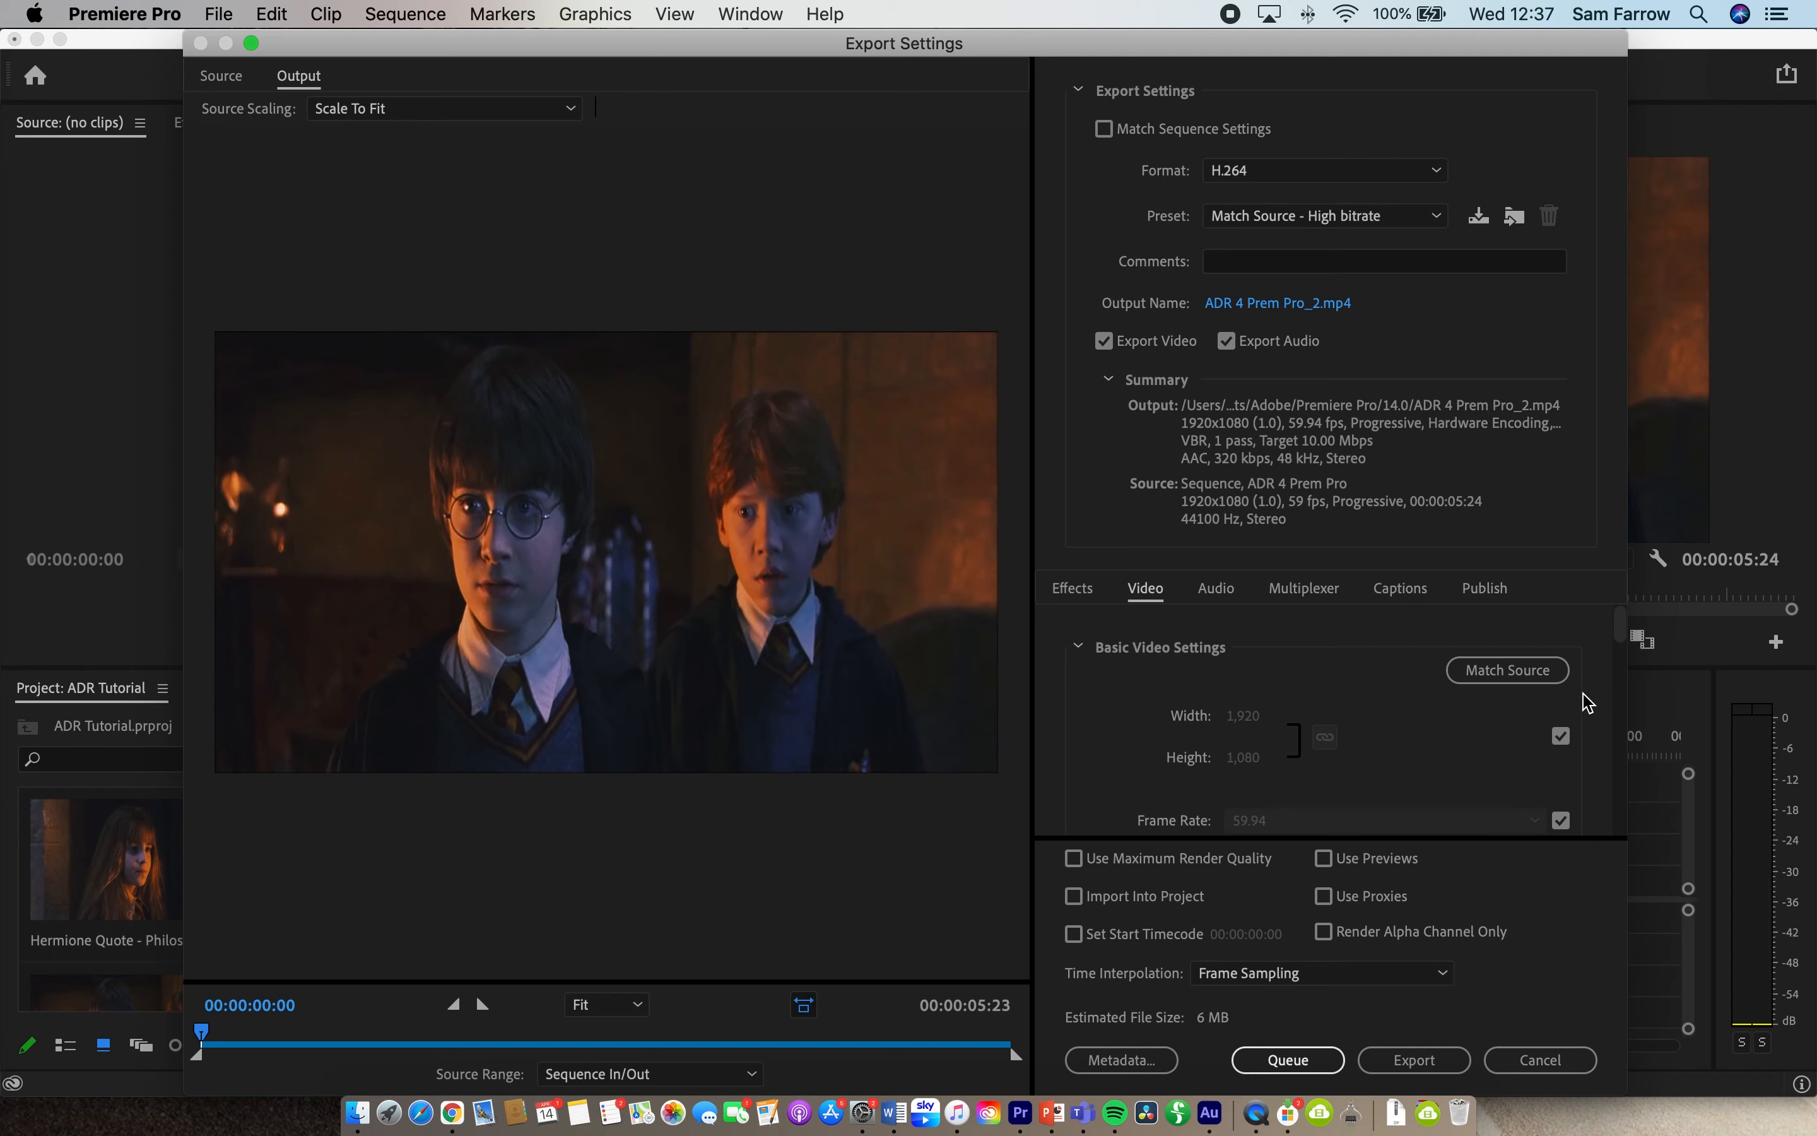
left_click(1410, 1059)
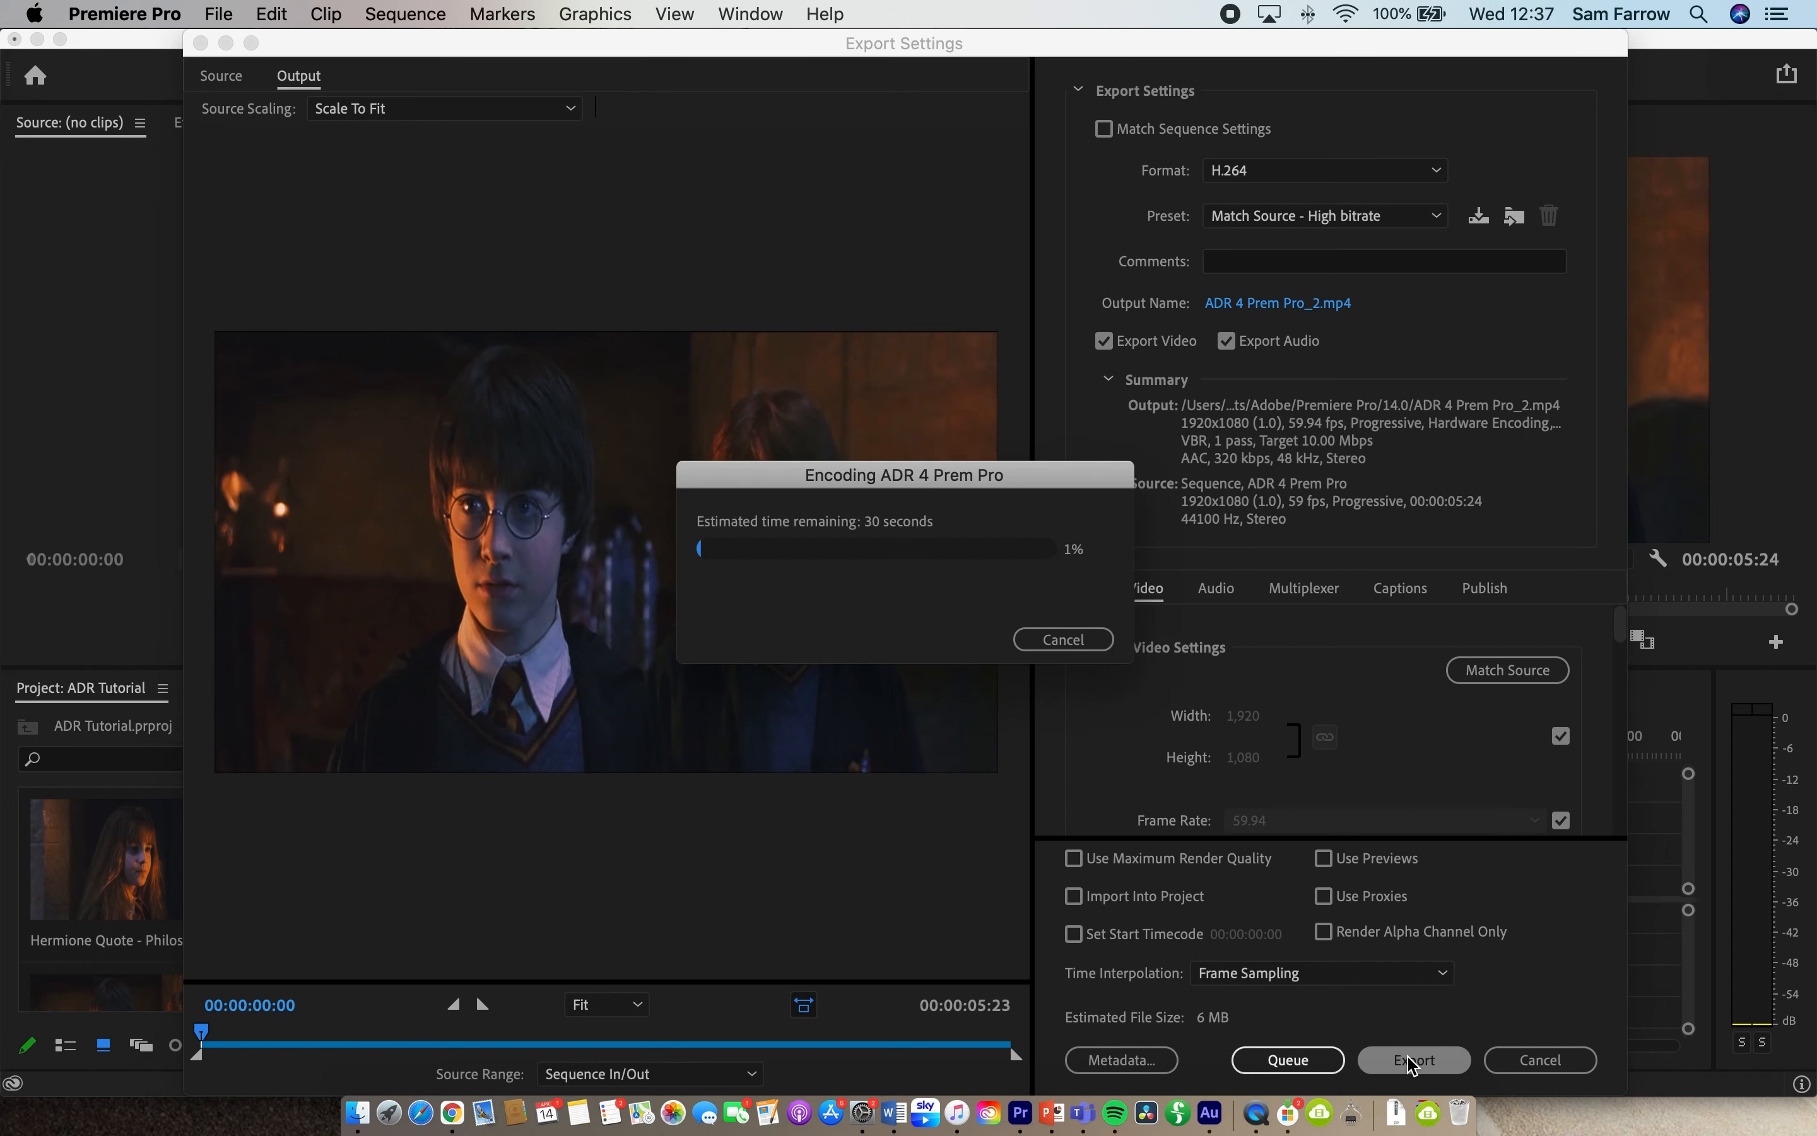